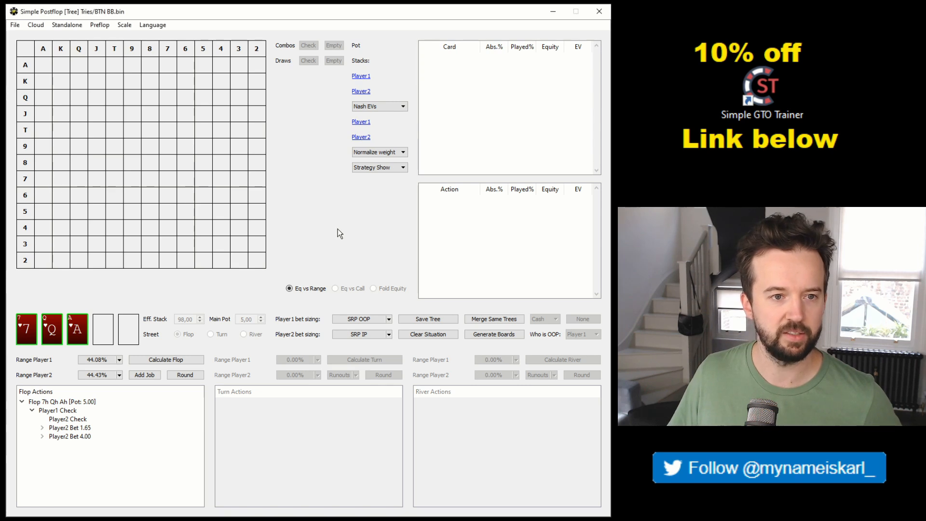
# Step: Examine the standalone calculation settings, including the Calculate options offered for the flop, and close the dialog
pyautogui.click(14, 24)
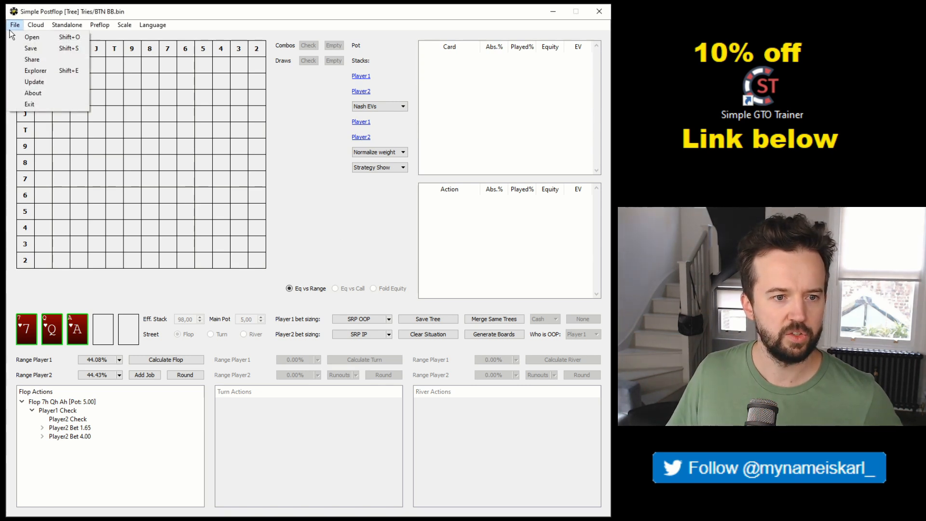
pyautogui.moveTo(35, 25)
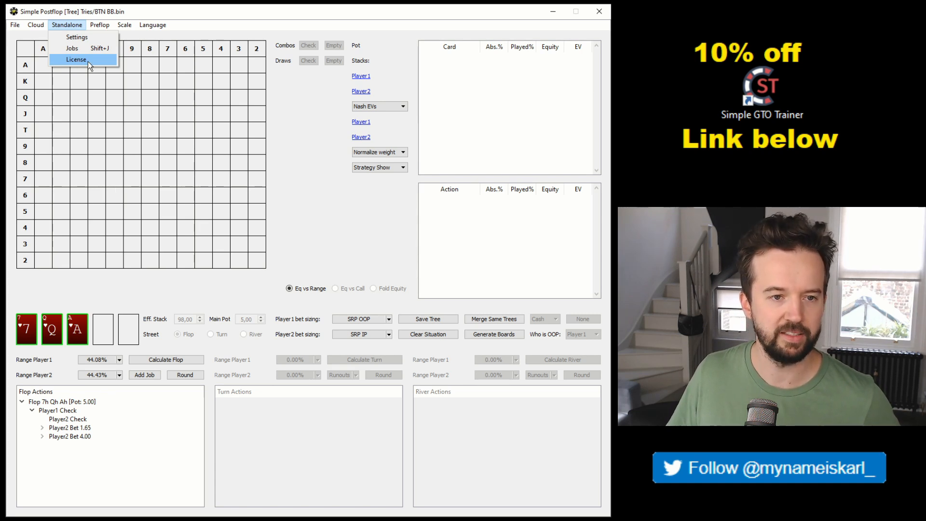
pyautogui.click(95, 37)
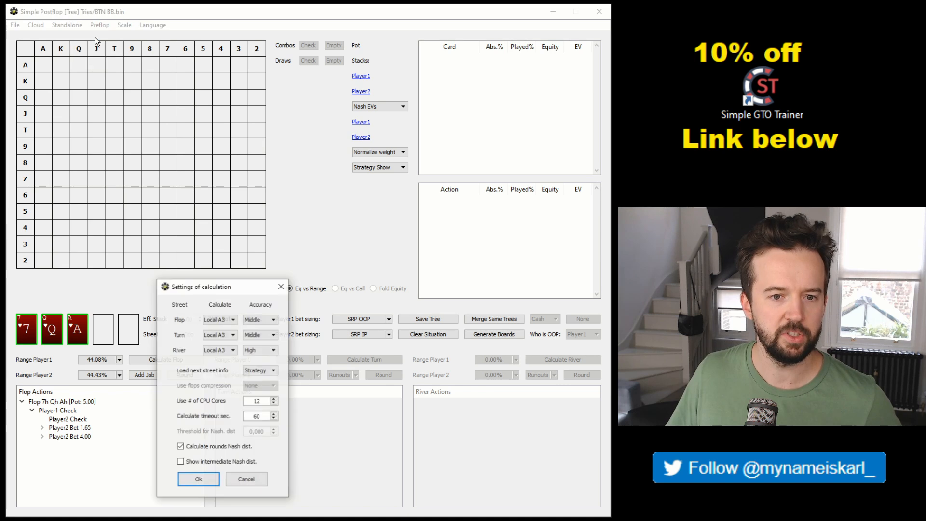
pyautogui.moveTo(239, 285); pyautogui.dragTo(264, 136)
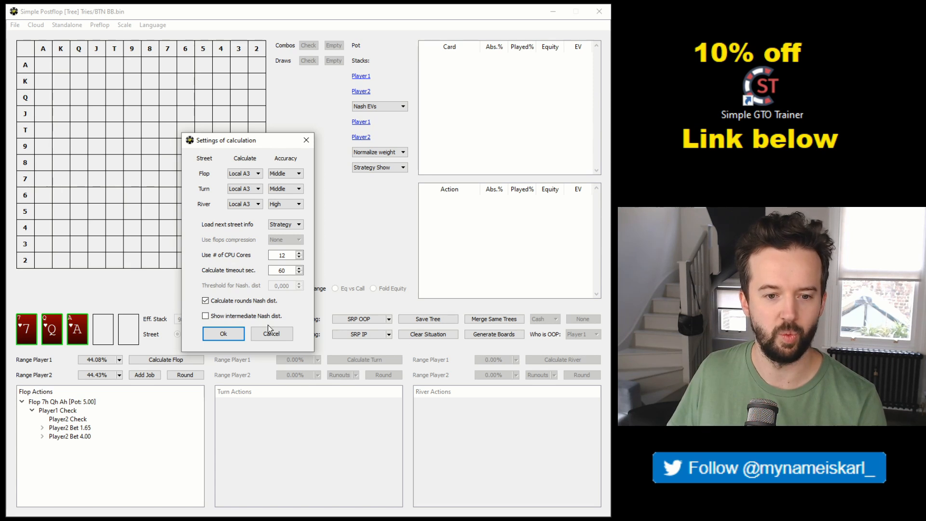
pyautogui.click(244, 172)
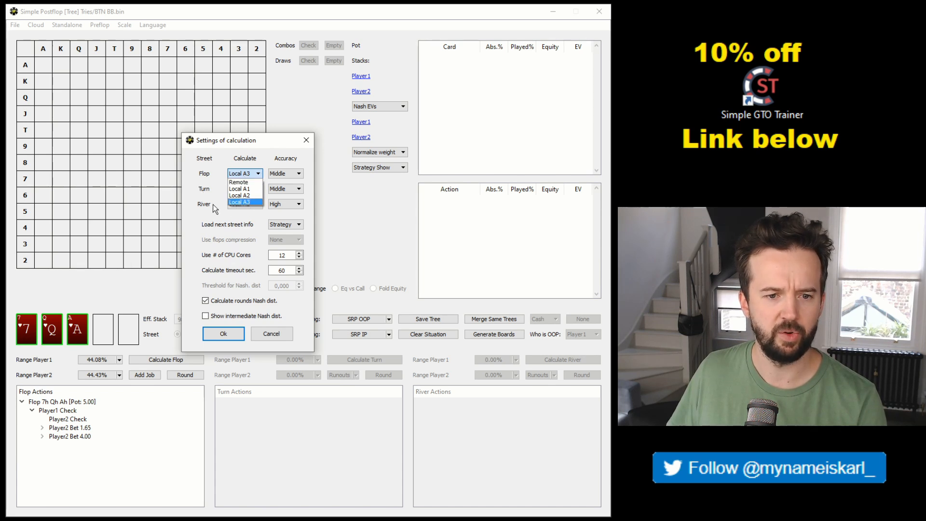
pyautogui.click(243, 202)
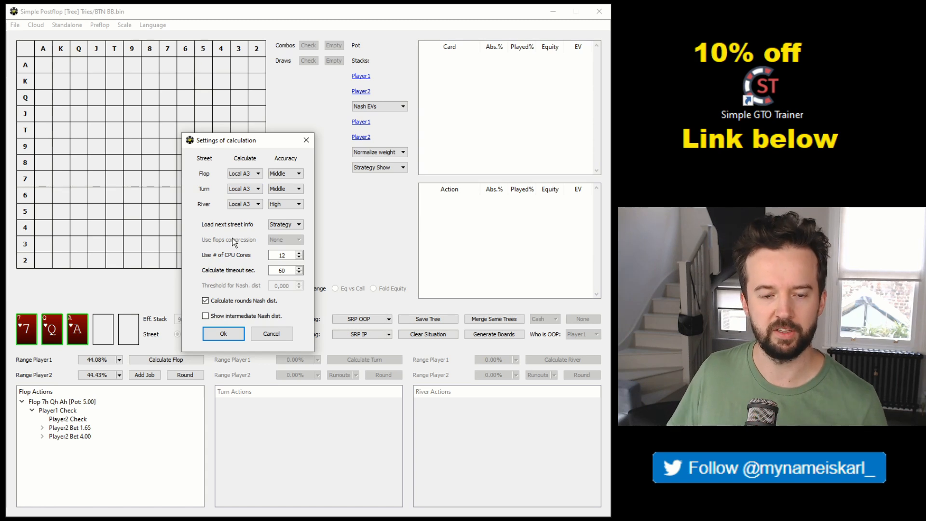
pyautogui.click(244, 171)
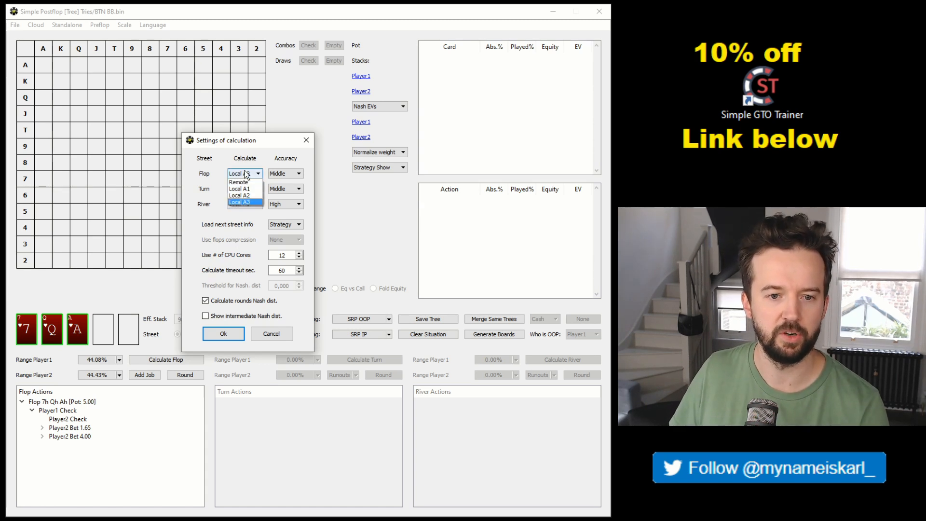
pyautogui.click(195, 182)
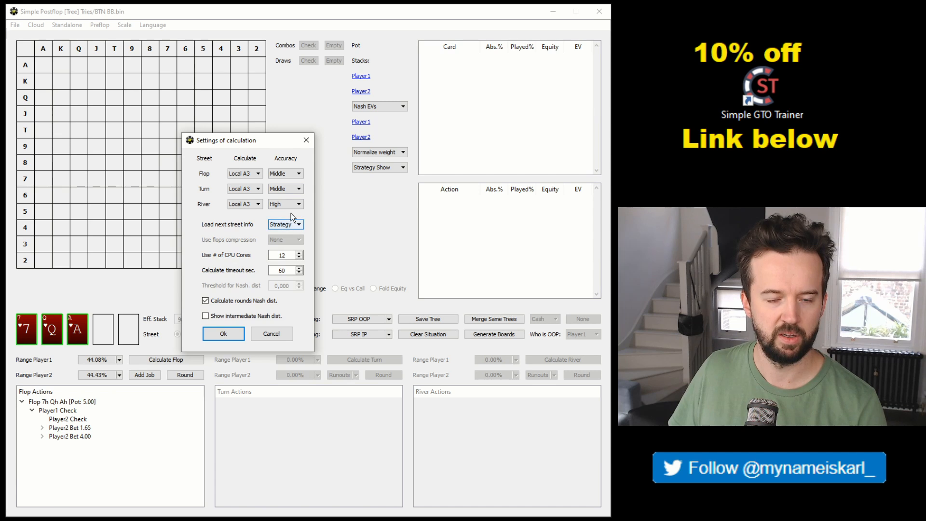
pyautogui.click(306, 141)
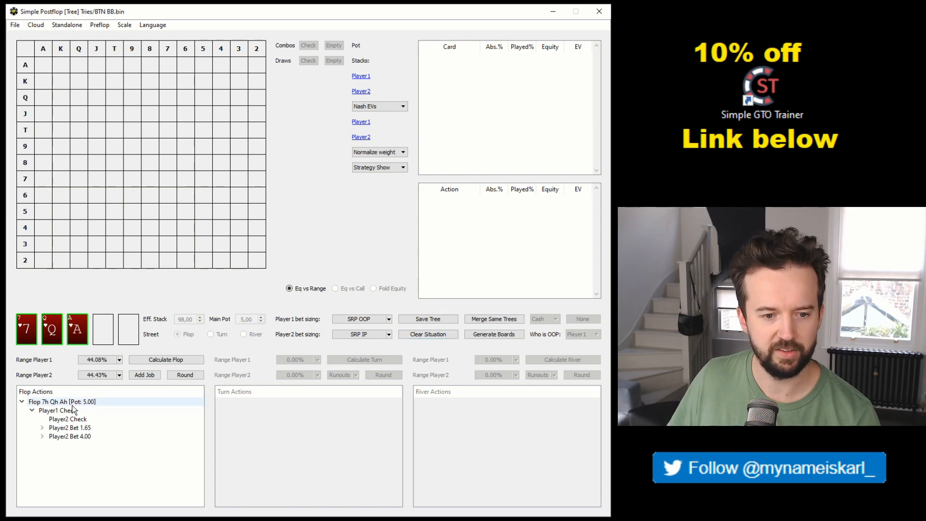
# Step: Clear the current situation and set the flop board to Ad Qs 5h
pyautogui.click(440, 333)
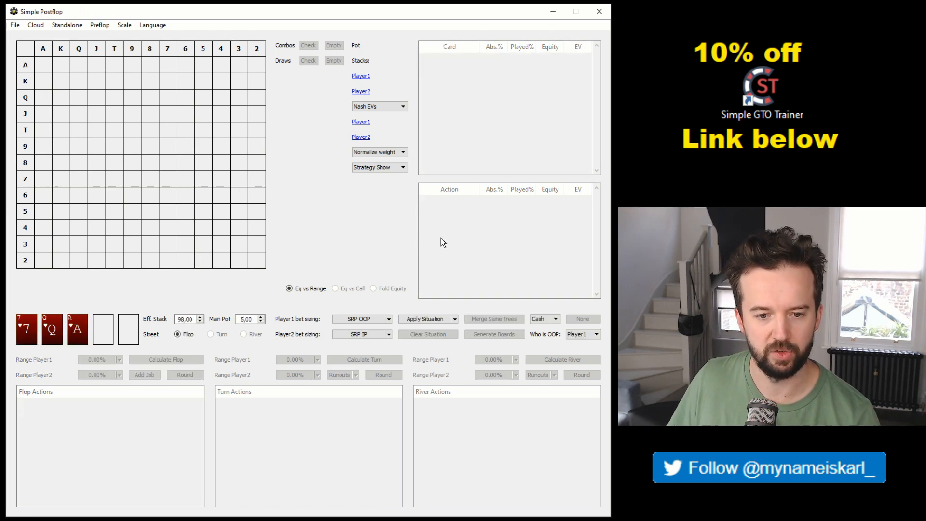
pyautogui.click(24, 320)
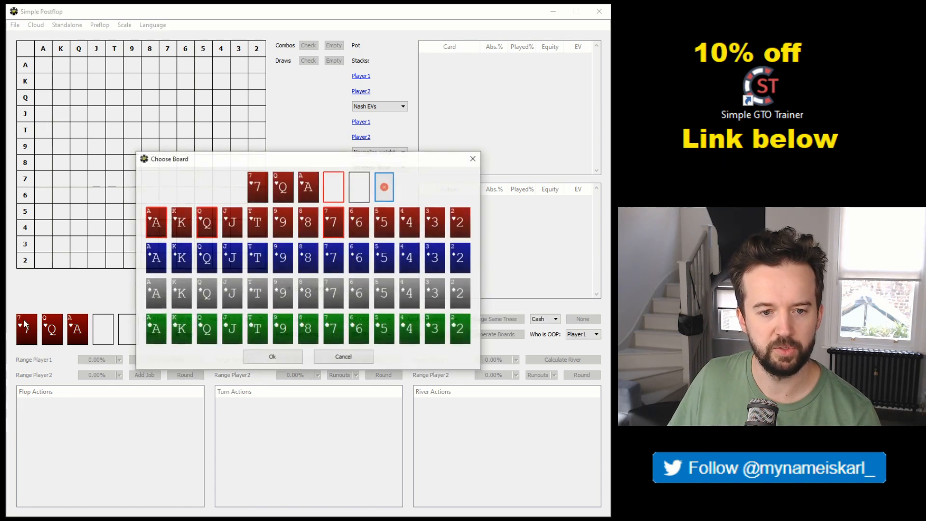
pyautogui.click(166, 255)
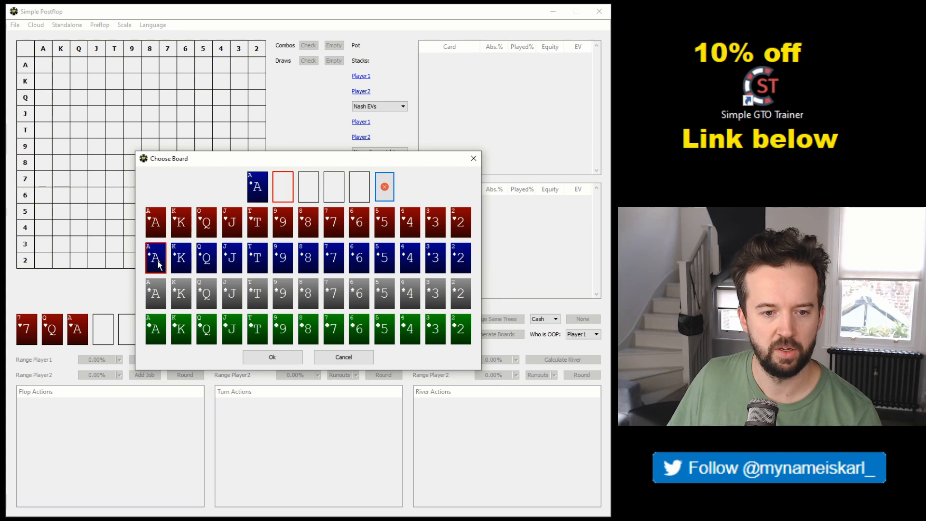
pyautogui.click(211, 292)
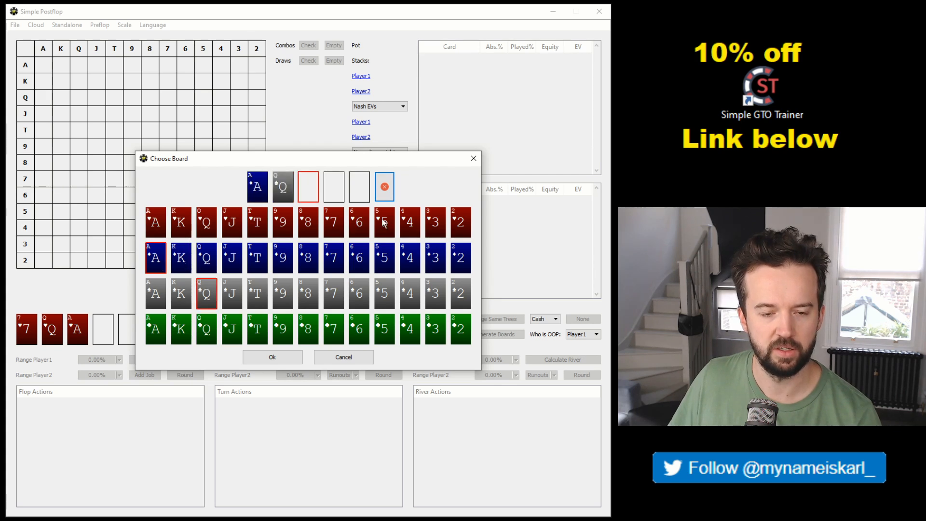
pyautogui.click(383, 221)
pyautogui.click(277, 358)
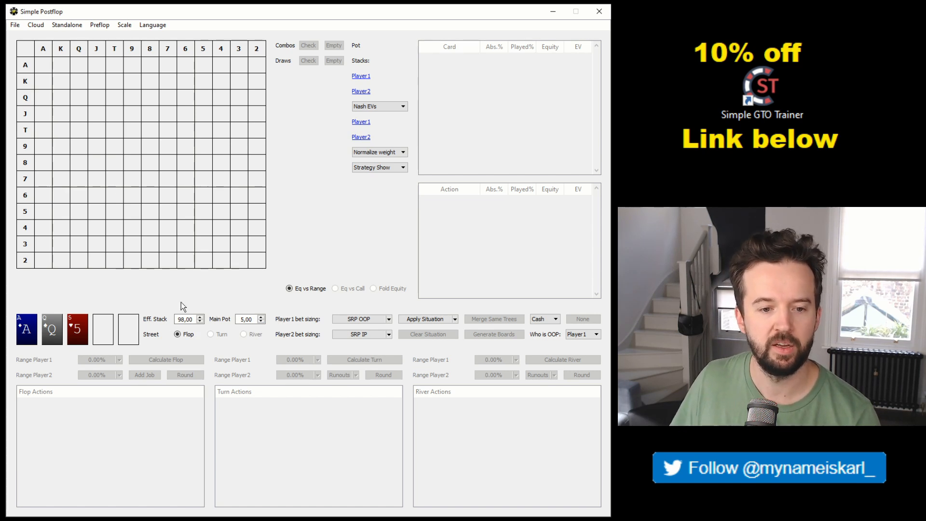
# Step: Set the effective stack to 97,75
pyautogui.moveTo(192, 318); pyautogui.dragTo(141, 320)
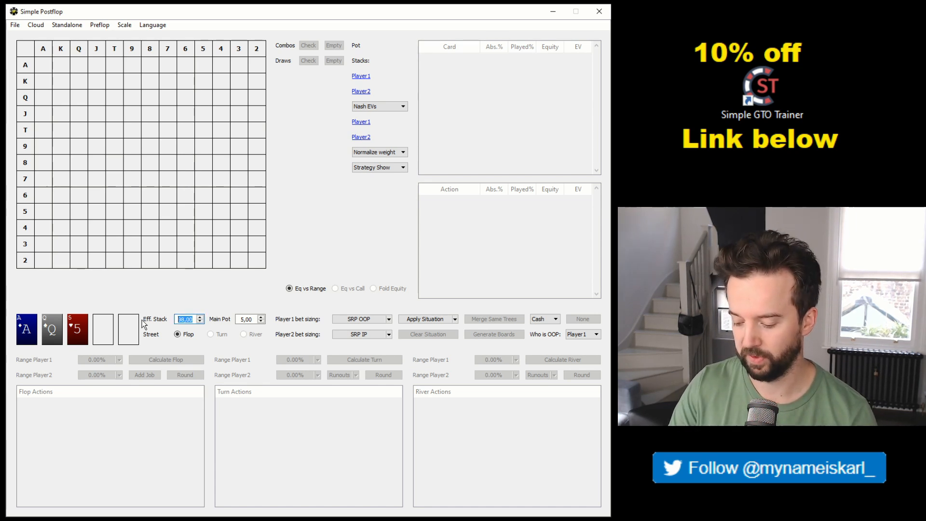
pyautogui.write('97,75')
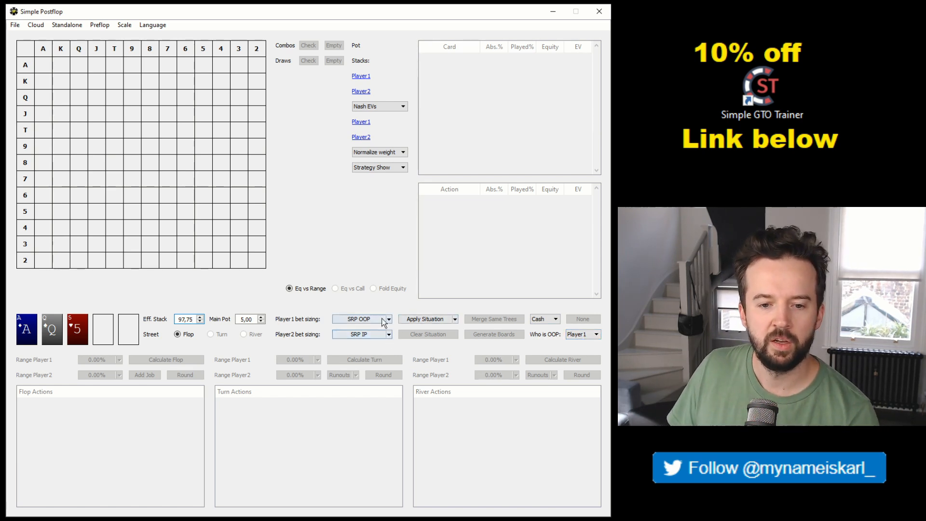
# Step: Examine Player1's SRP OOP bet sizing, including how the sizing is saved and the options for the maximum number of bets
pyautogui.click(370, 318)
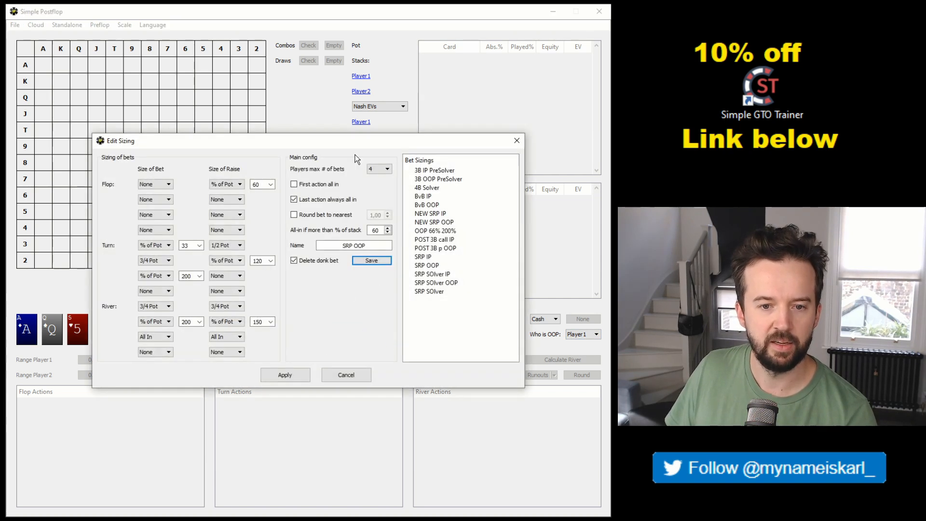
pyautogui.moveTo(354, 140); pyautogui.dragTo(385, 87)
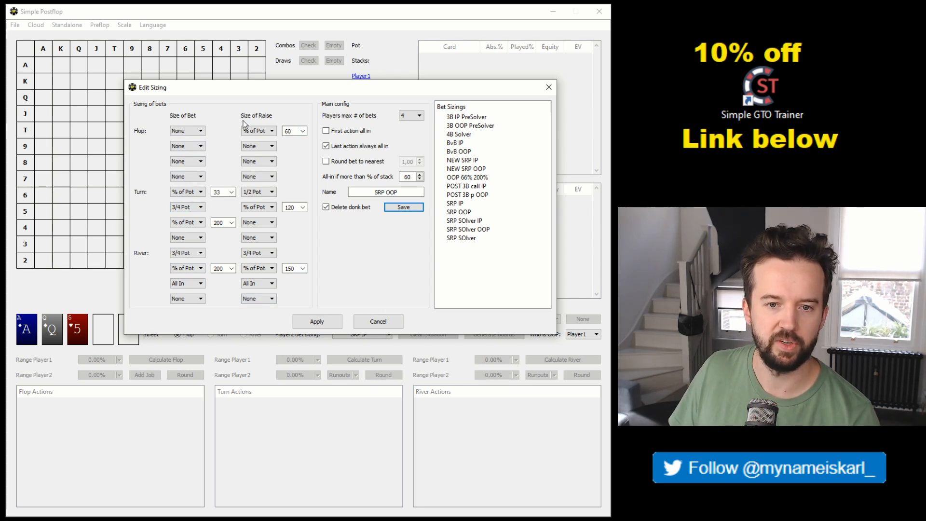
pyautogui.moveTo(305, 91); pyautogui.dragTo(309, 159)
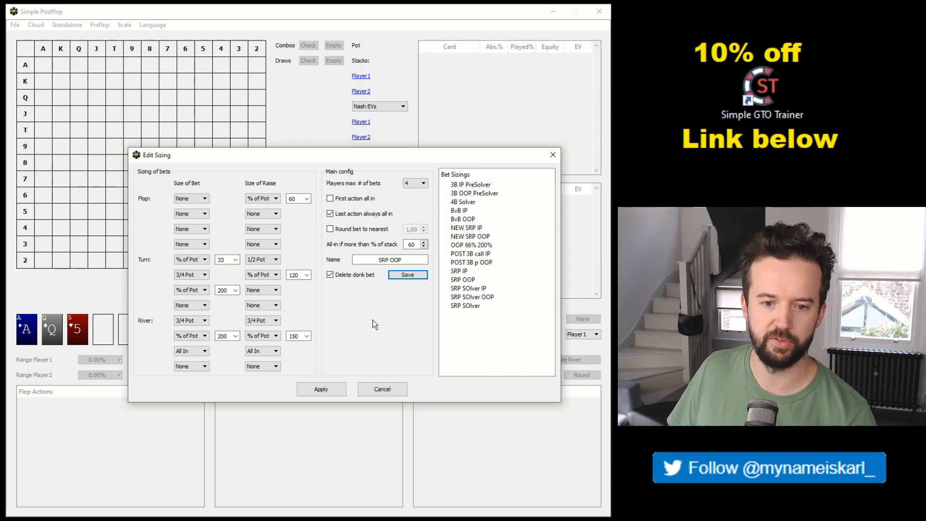
pyautogui.click(407, 275)
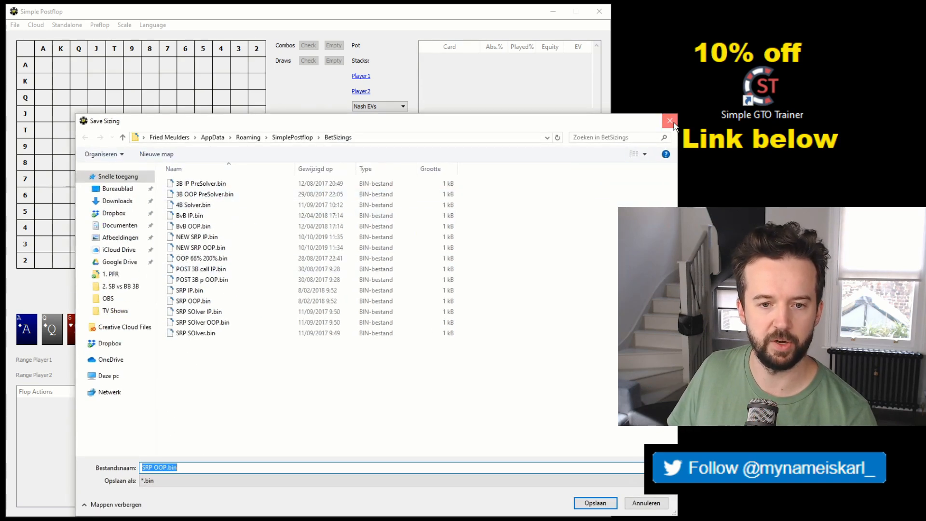
pyautogui.click(670, 121)
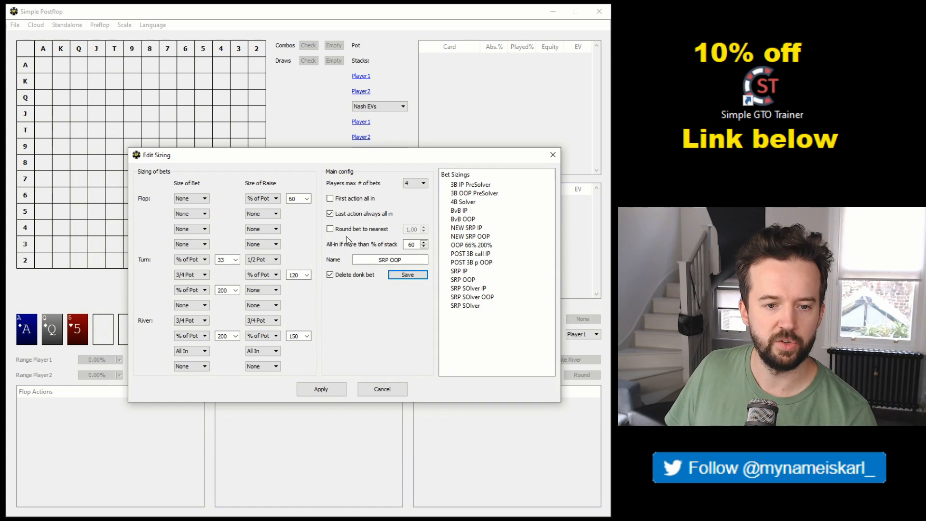
pyautogui.moveTo(334, 158); pyautogui.dragTo(317, 110)
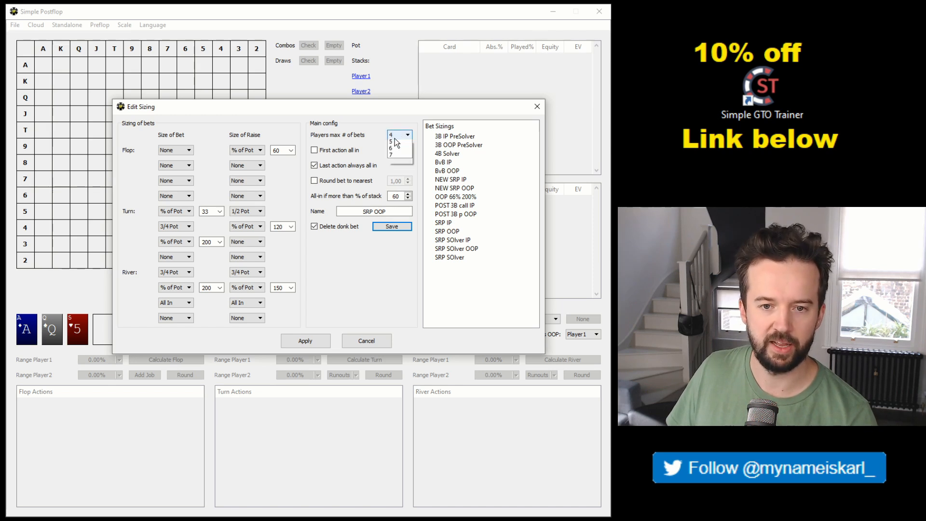
pyautogui.click(394, 137)
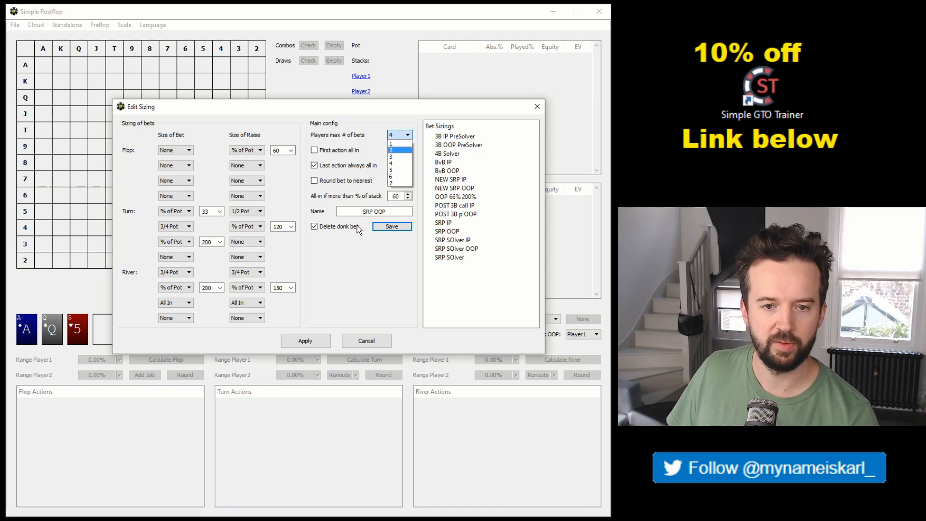
pyautogui.click(372, 294)
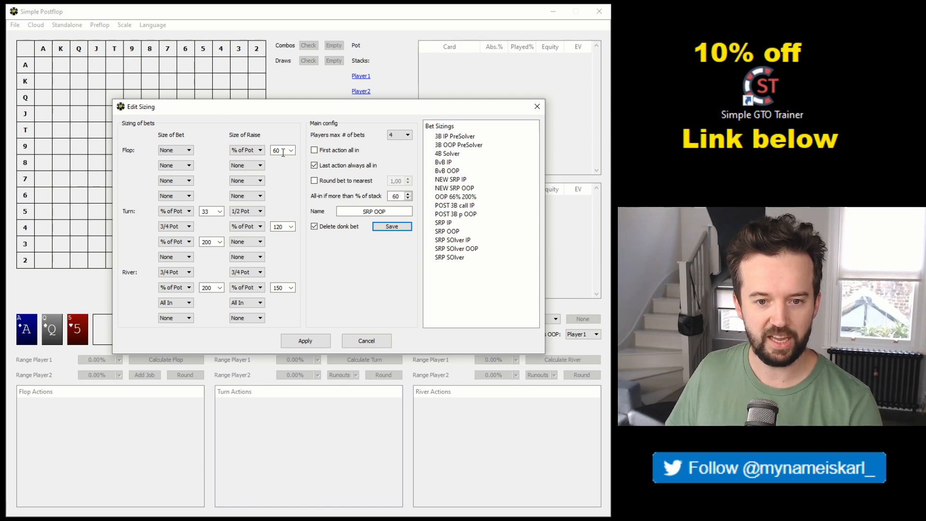
pyautogui.click(369, 339)
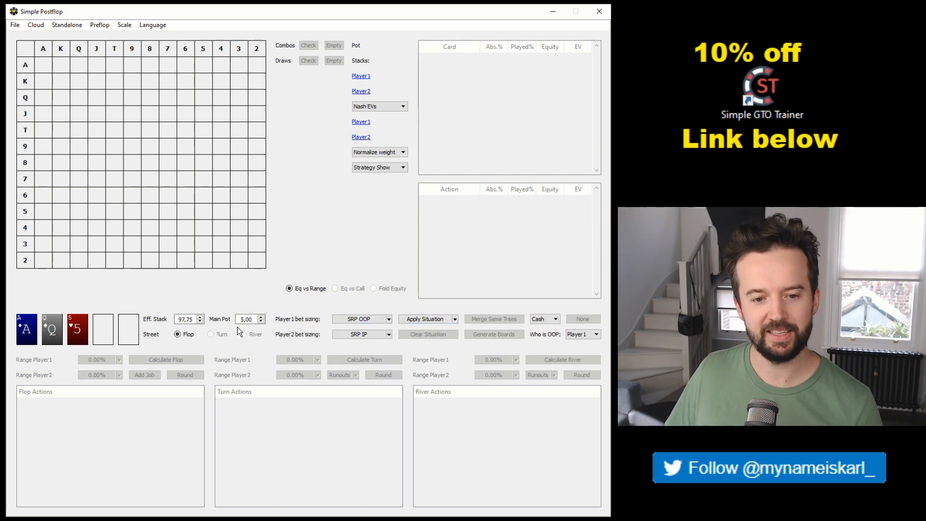
# Step: Apply the situation to build the flop tree and view the flop selection dialog with its filter option
pyautogui.click(436, 319)
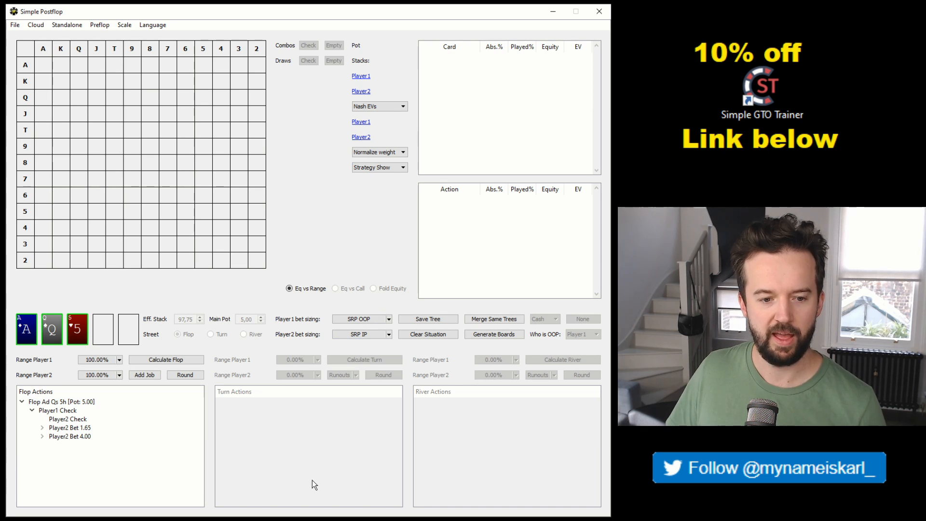
pyautogui.click(31, 322)
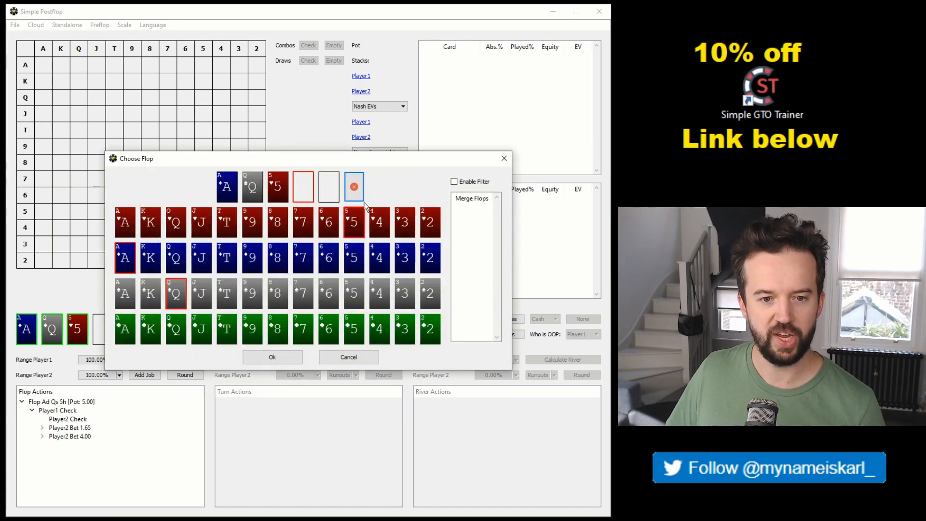
pyautogui.click(374, 362)
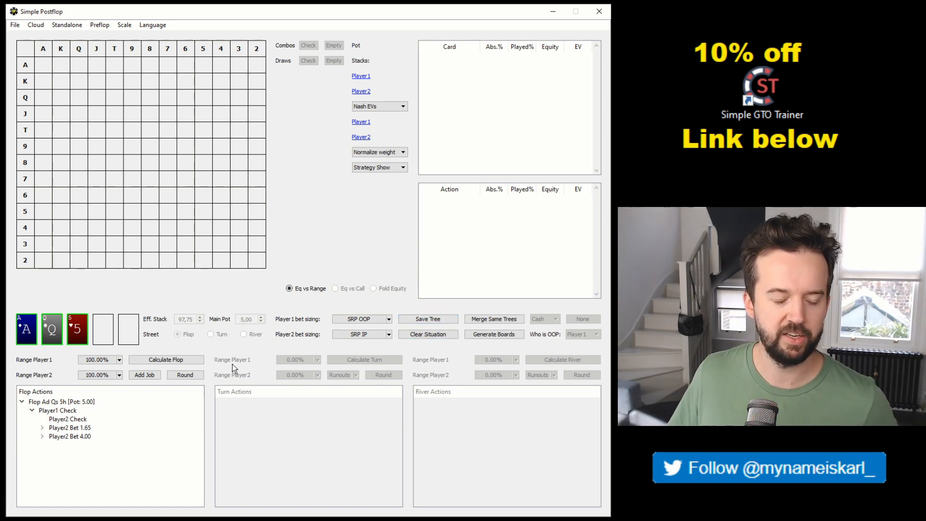
# Step: Assign the saved BB vs BTN range to Player1 as the flop starting range
pyautogui.click(110, 360)
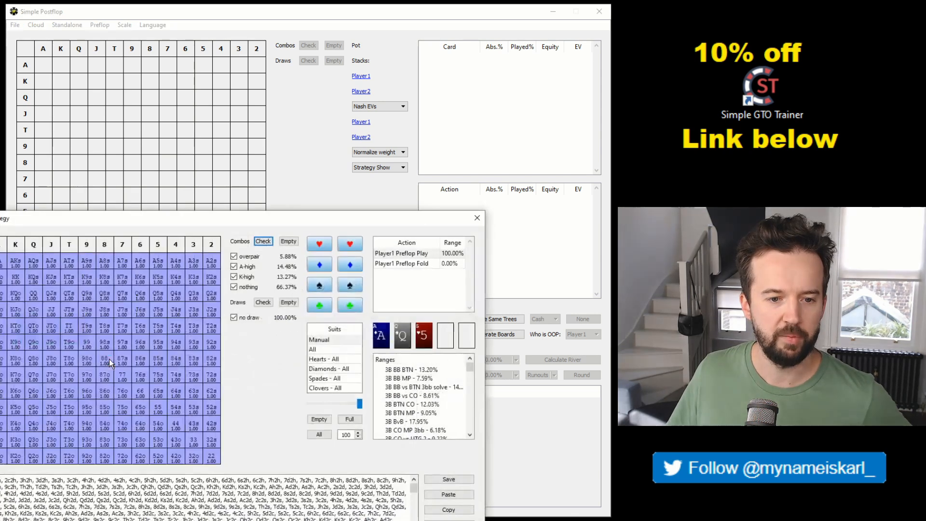
pyautogui.moveTo(298, 212); pyautogui.dragTo(373, 153)
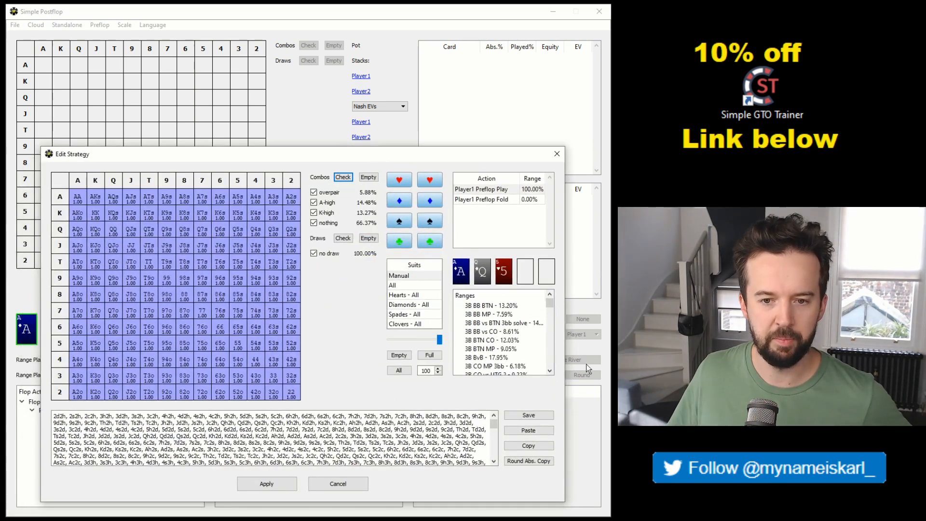
pyautogui.scroll(-3, 518, 349)
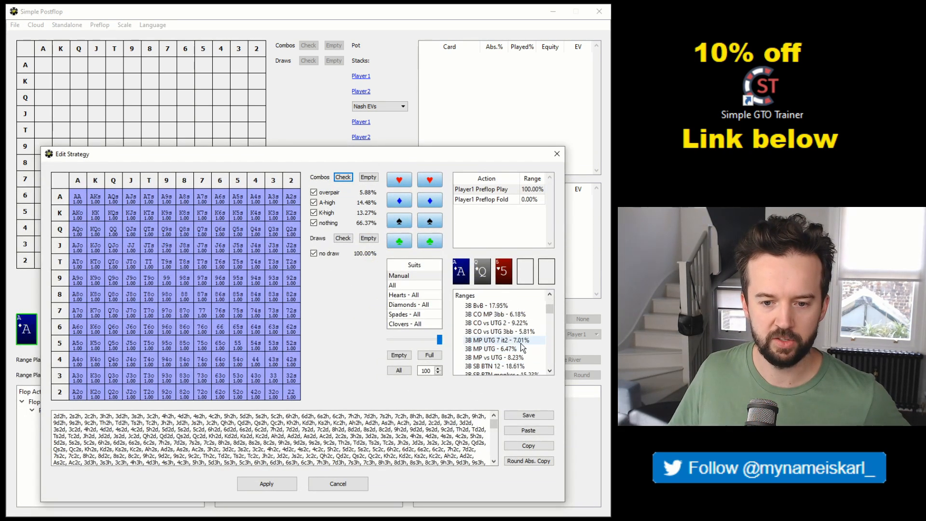
pyautogui.scroll(3, 520, 343)
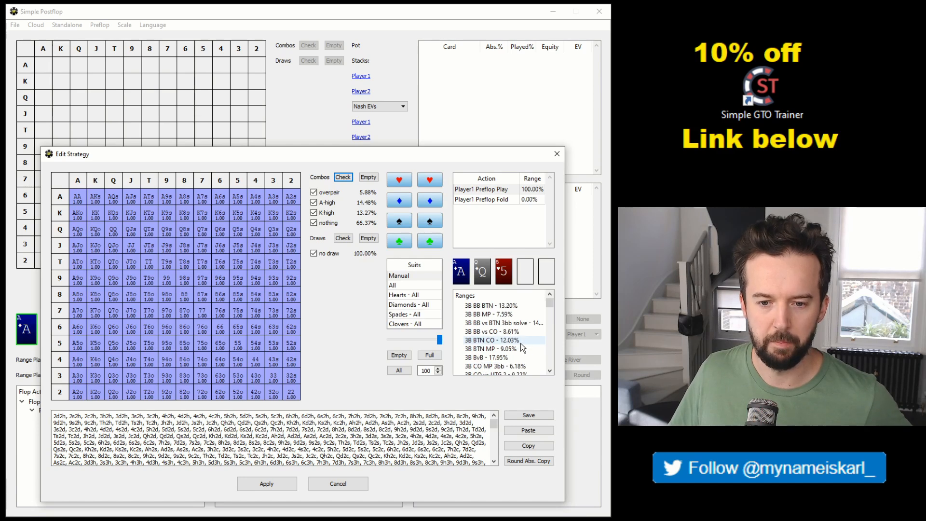
pyautogui.scroll(-5, 520, 343)
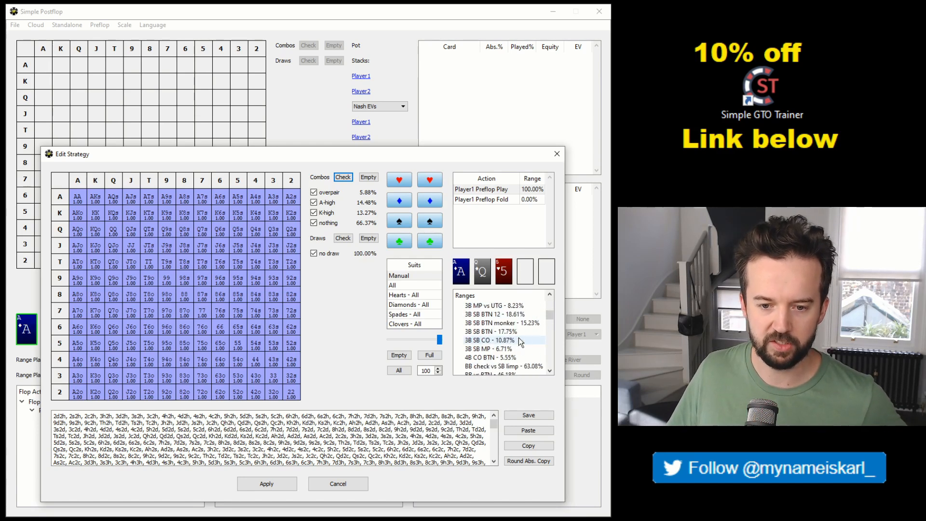
pyautogui.scroll(-4, 519, 337)
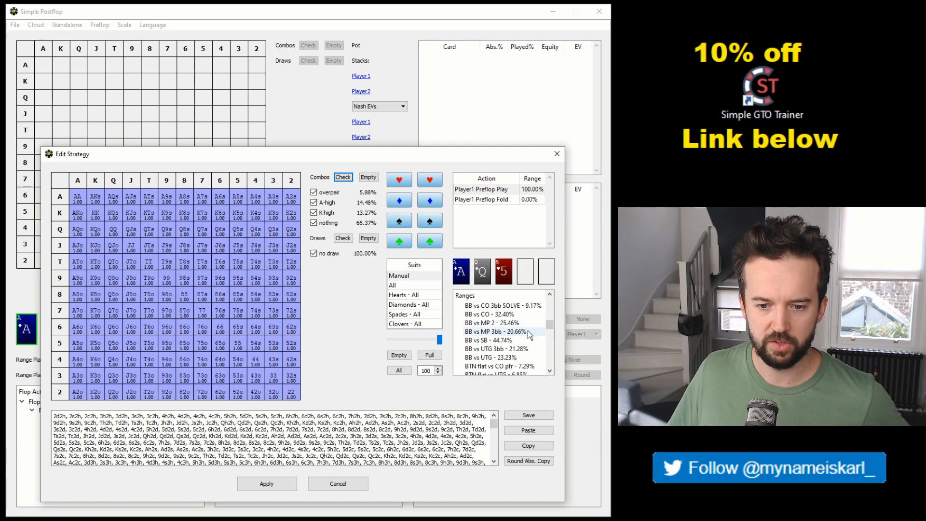
pyautogui.scroll(-2, 530, 335)
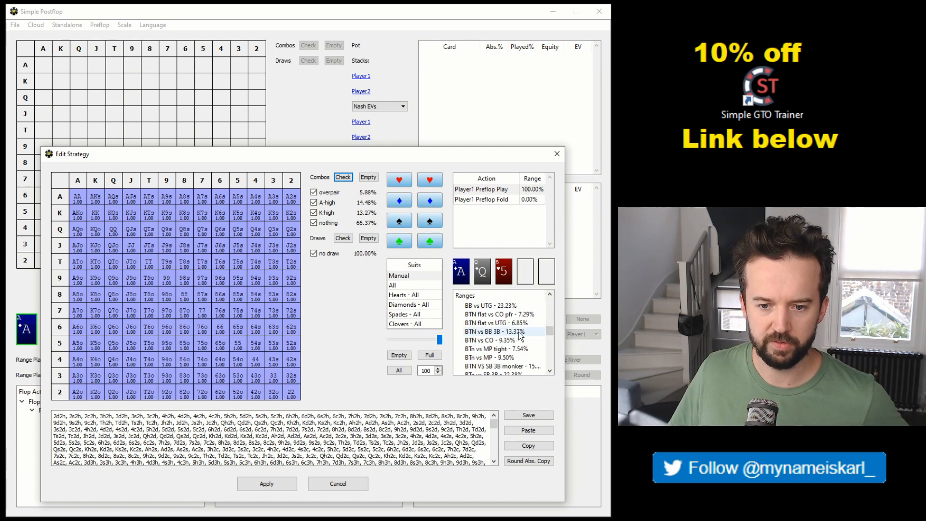
pyautogui.scroll(1, 519, 334)
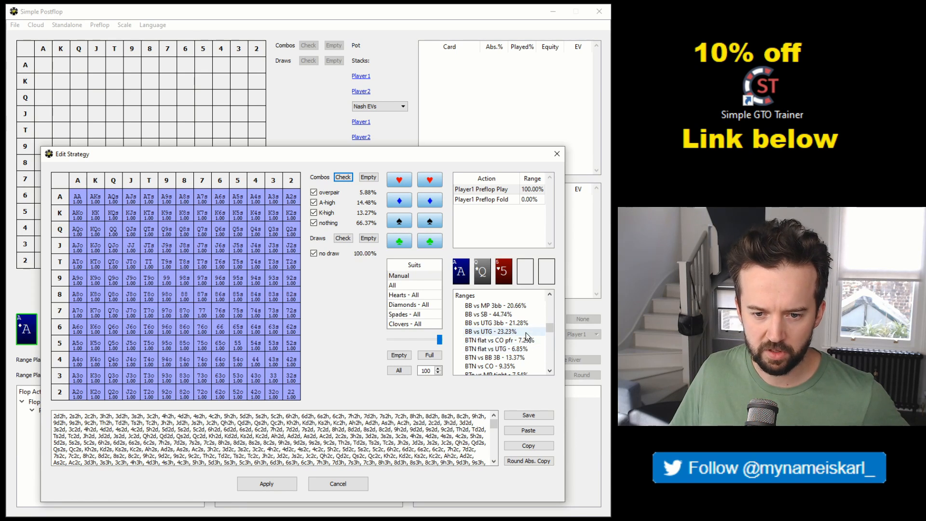
pyautogui.click(550, 295)
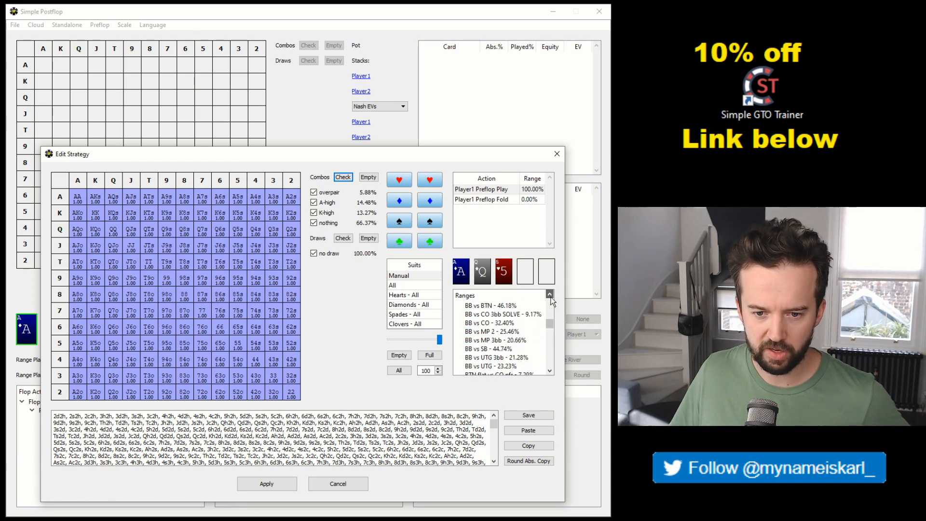
pyautogui.click(550, 295)
pyautogui.click(492, 323)
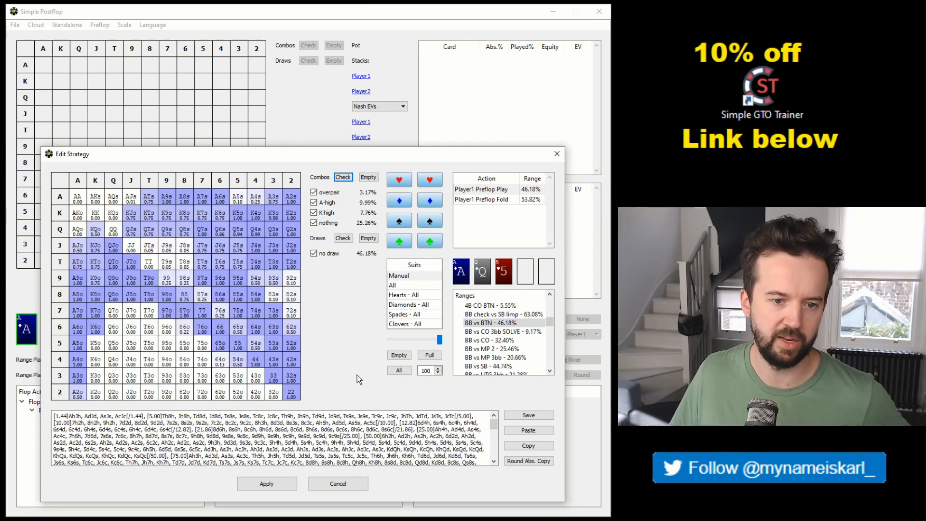
pyautogui.click(273, 483)
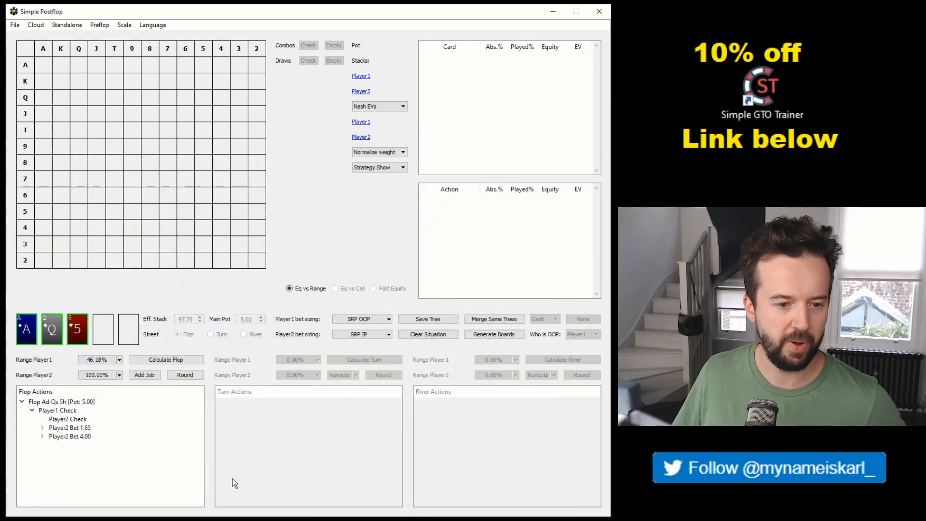
# Step: Assign the saved BTN range to Player2 and view the tree-saving dialog without saving anything
pyautogui.click(108, 377)
pyautogui.scroll(-10, 435, 410)
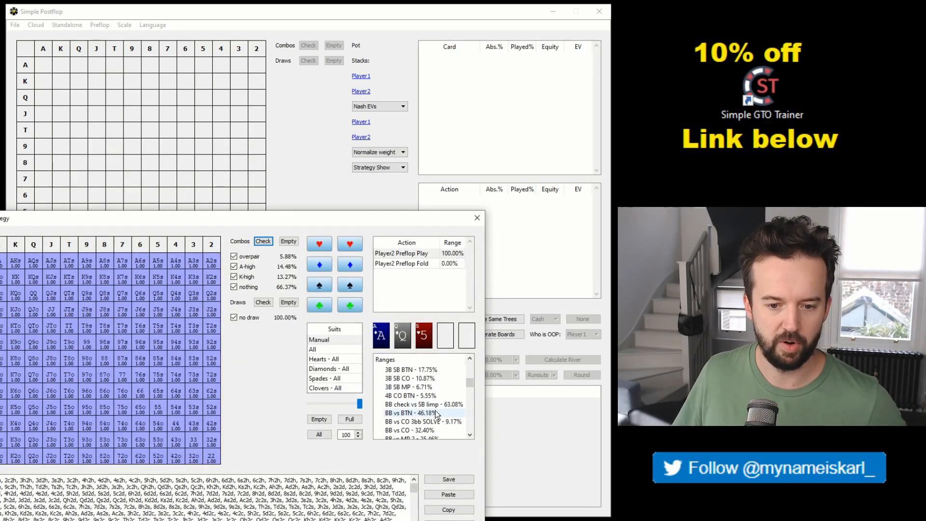
pyautogui.doubleClick(409, 395)
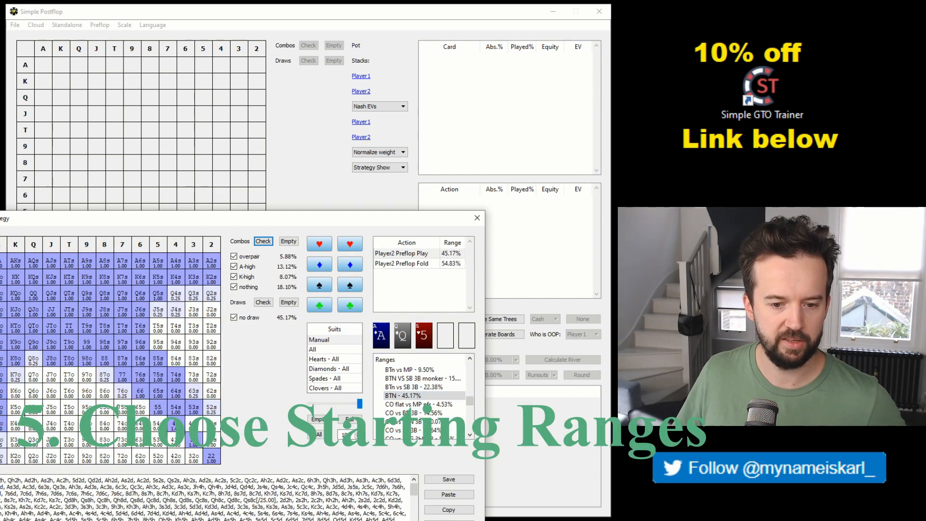
pyautogui.press('Return')
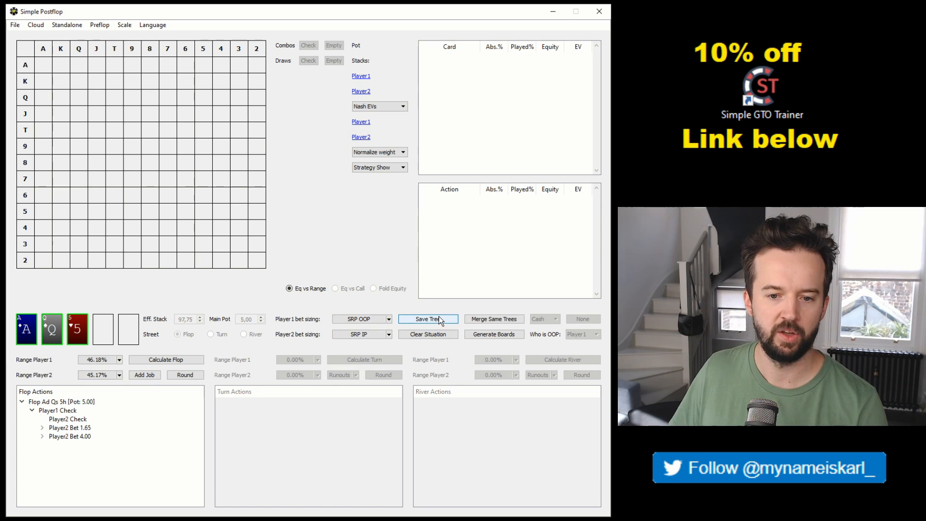
pyautogui.click(440, 319)
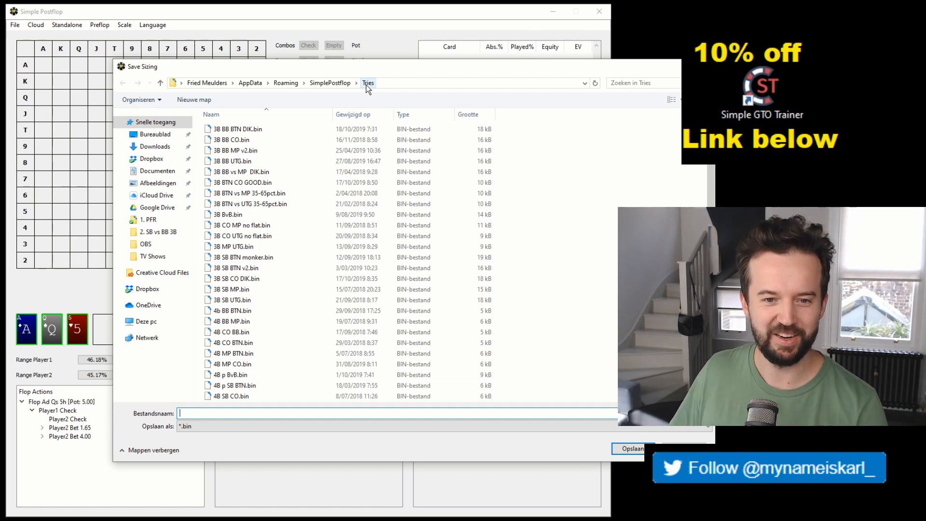
pyautogui.click(703, 67)
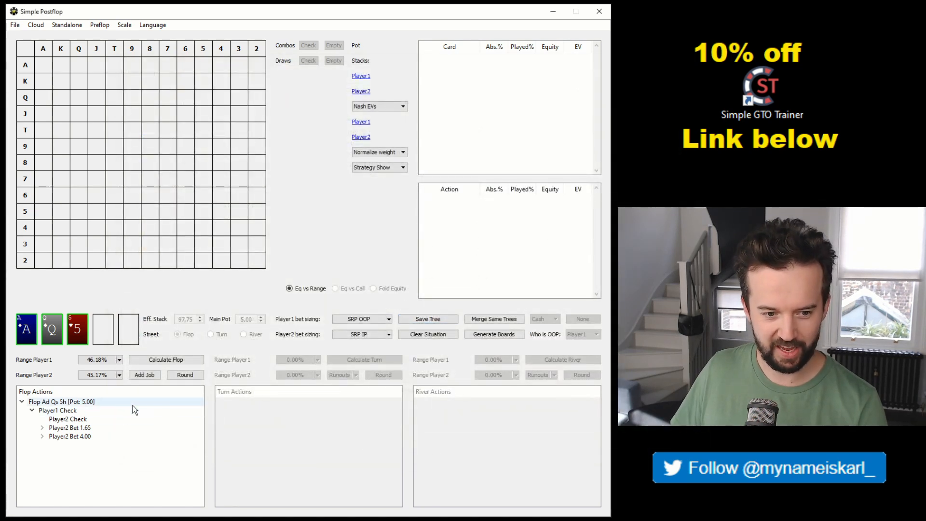
# Step: Clear the current situation and set the flop board to Td 8s 6h
pyautogui.click(448, 335)
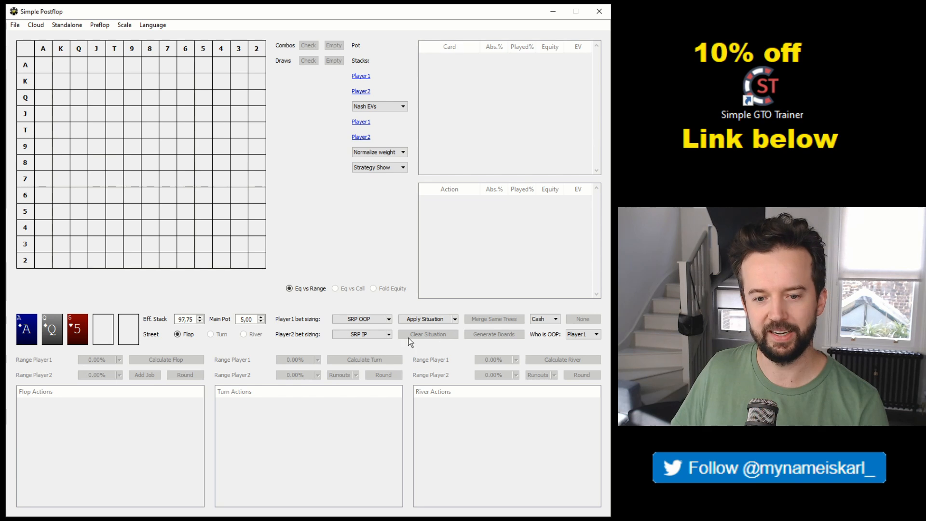
pyautogui.click(27, 343)
pyautogui.click(384, 187)
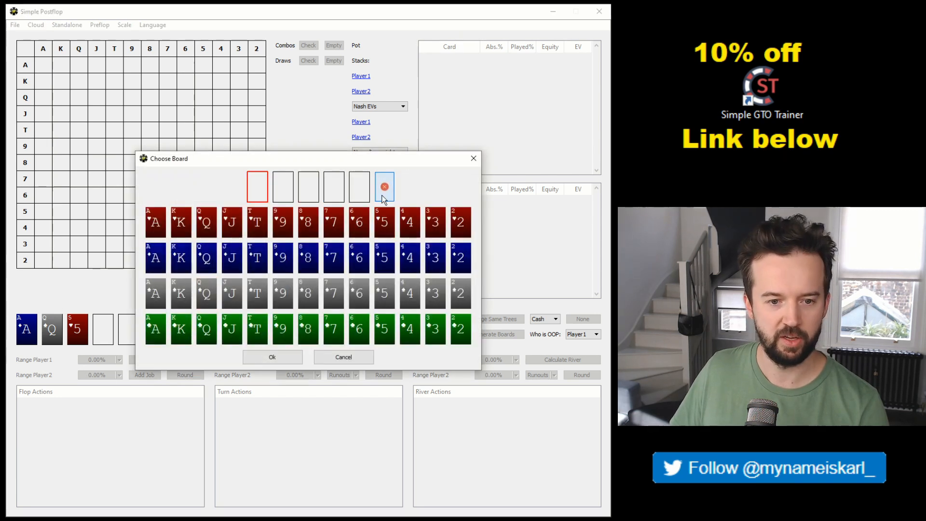
pyautogui.click(266, 264)
pyautogui.click(310, 304)
pyautogui.click(359, 222)
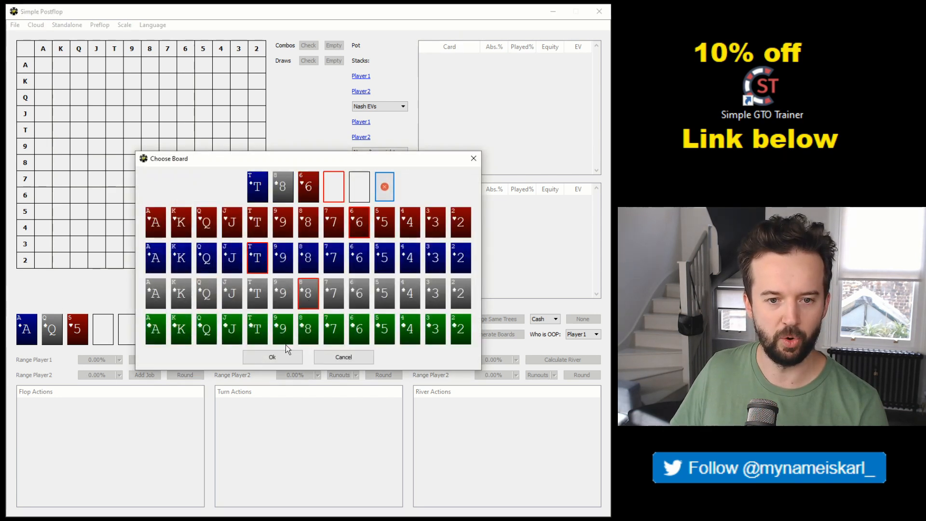
pyautogui.click(275, 357)
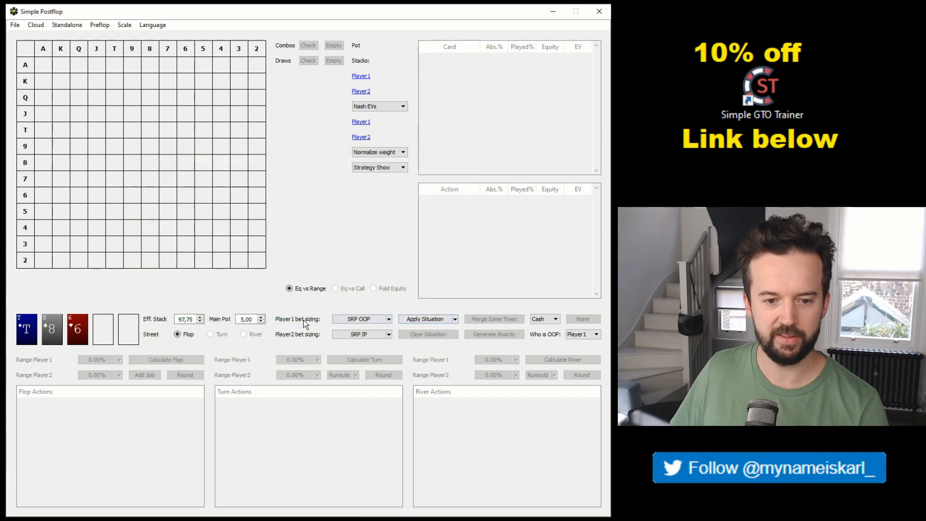
# Step: Apply the saved BTN BB tree to the Td 8s 6h flop and view the flop selection dialog without changing it
pyautogui.click(455, 319)
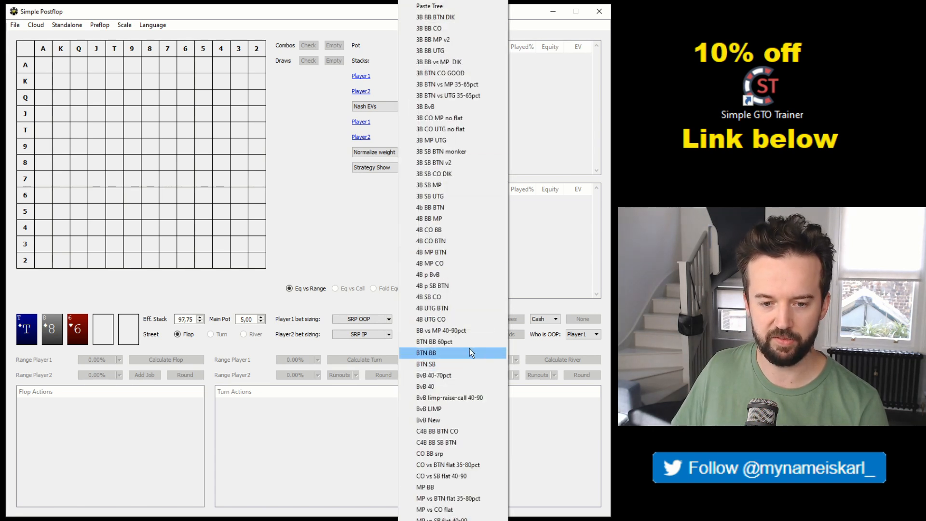
pyautogui.click(456, 353)
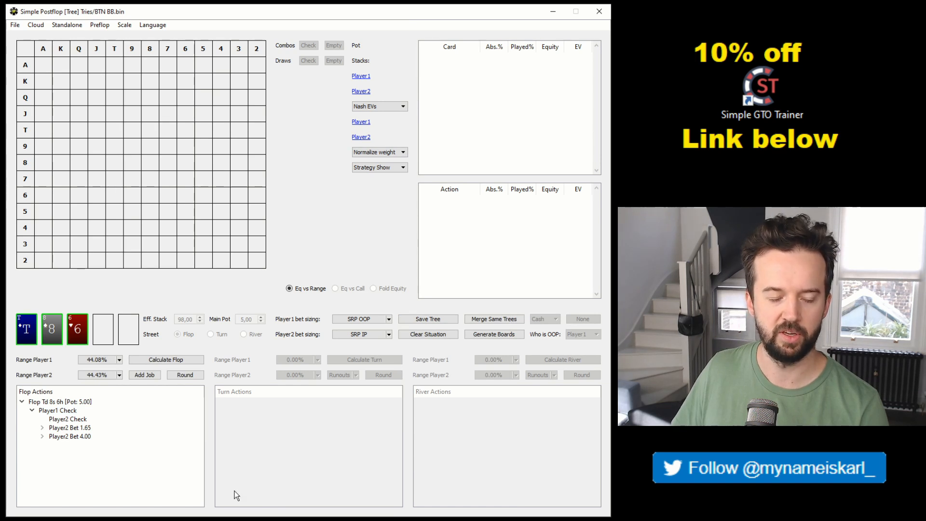
pyautogui.click(24, 340)
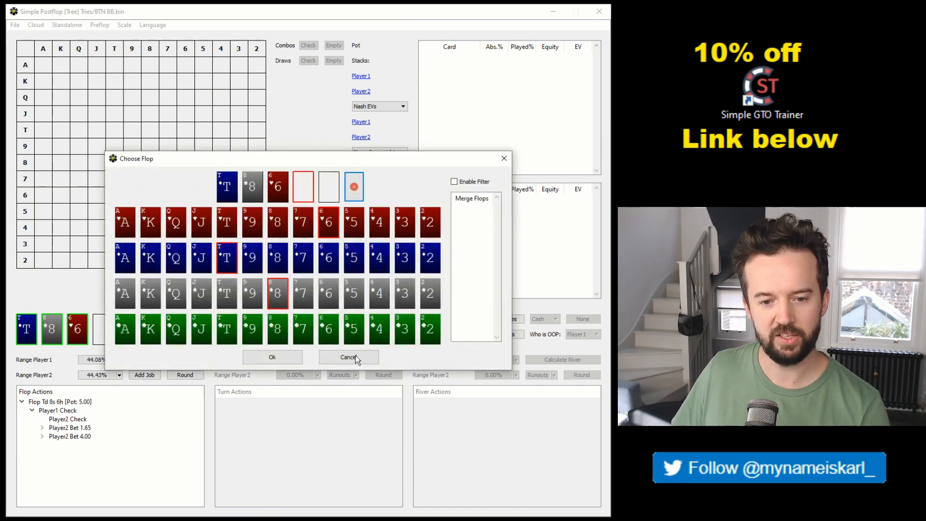
pyautogui.click(355, 358)
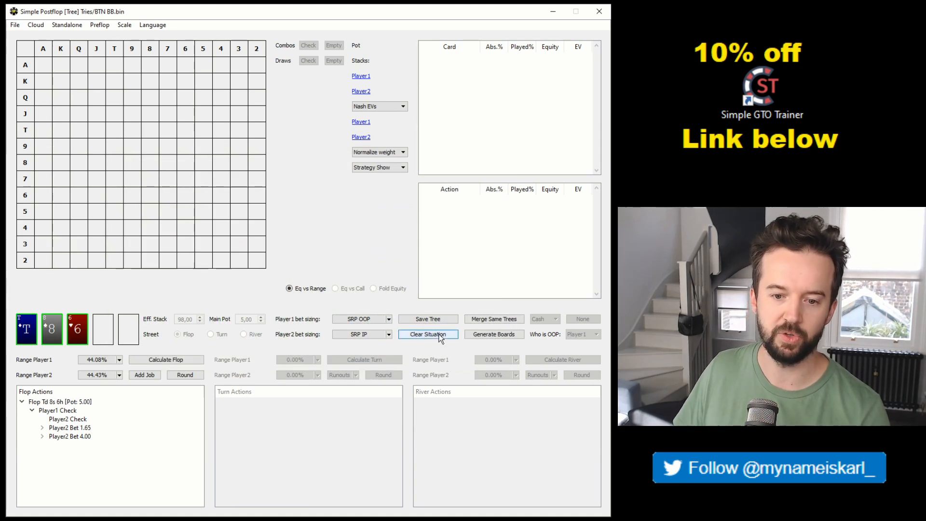
# Step: Clear the situation for a new 7s 6d 5h flop board and apply the saved BTN BB tree to it
pyautogui.click(441, 336)
pyautogui.click(28, 328)
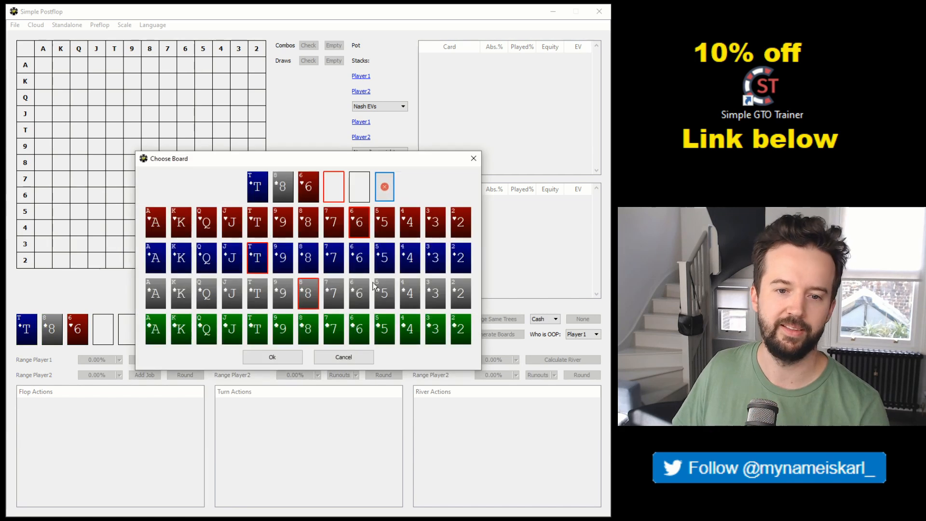
pyautogui.click(390, 194)
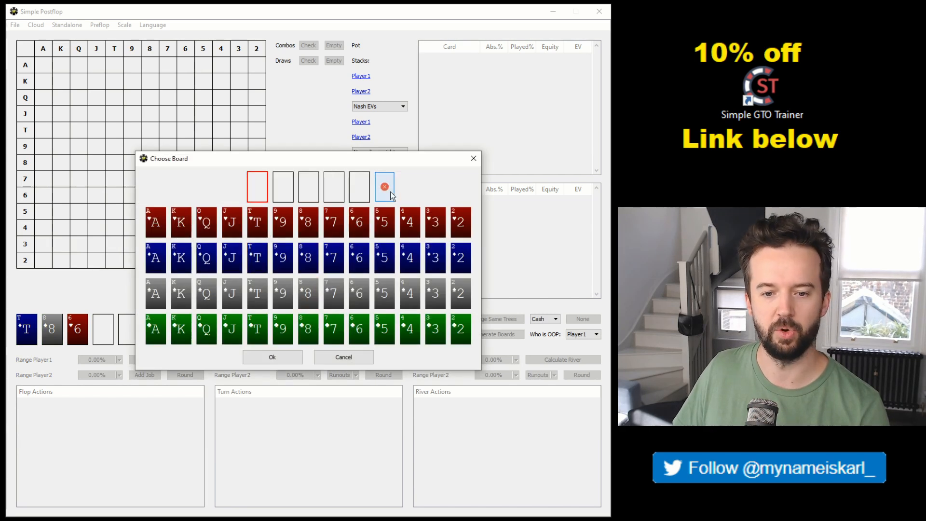
pyautogui.click(333, 293)
pyautogui.click(358, 257)
pyautogui.click(385, 222)
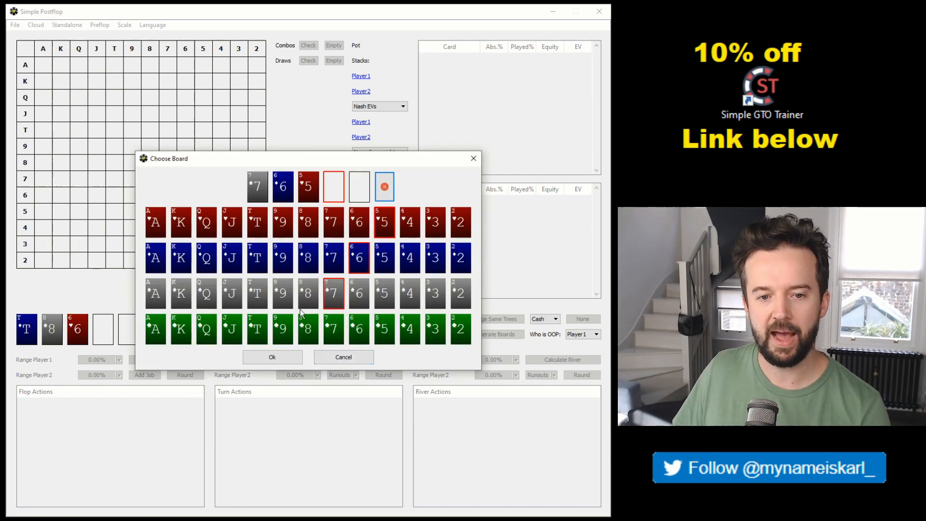
pyautogui.click(285, 357)
pyautogui.click(455, 319)
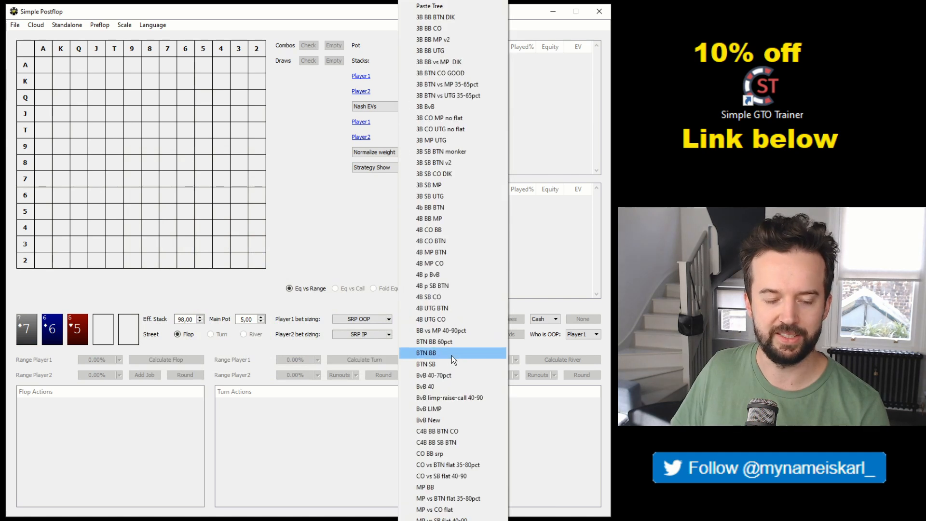
pyautogui.click(452, 354)
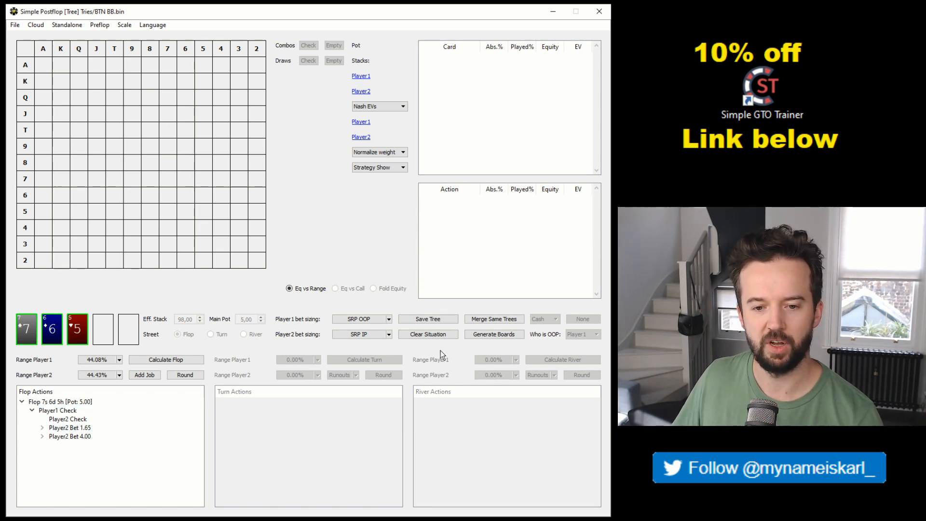
# Step: Clear the situation, look through the list of saved trees, and reapply the BTN BB tree to the 7s 6d 5h flop
pyautogui.click(449, 332)
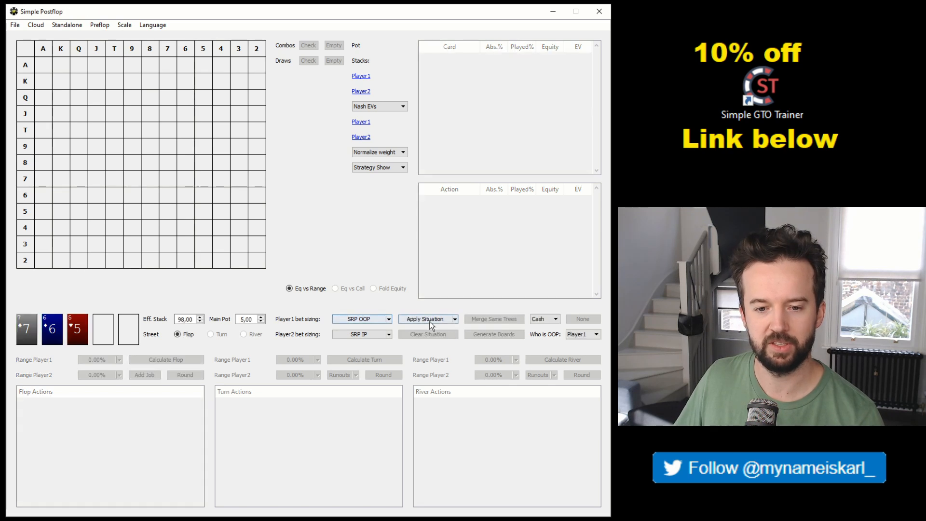
pyautogui.click(455, 319)
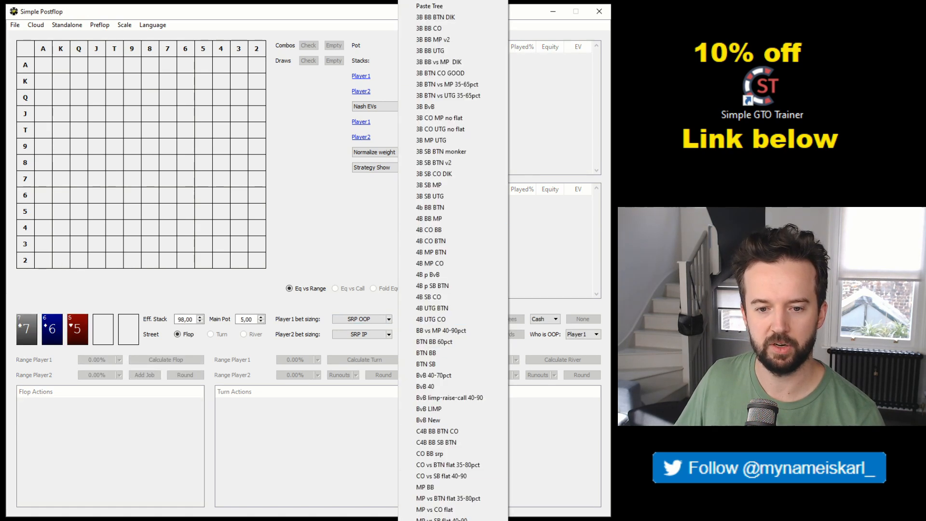
pyautogui.click(294, 183)
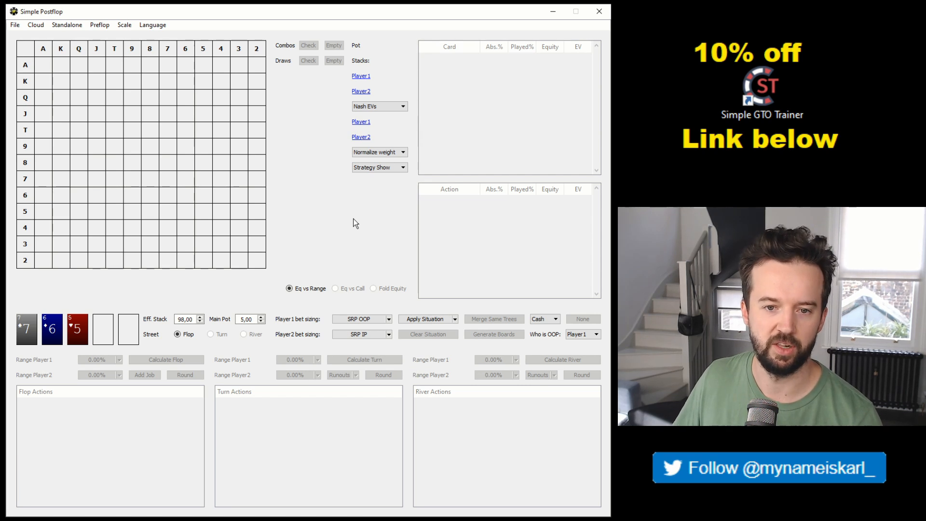
pyautogui.click(455, 319)
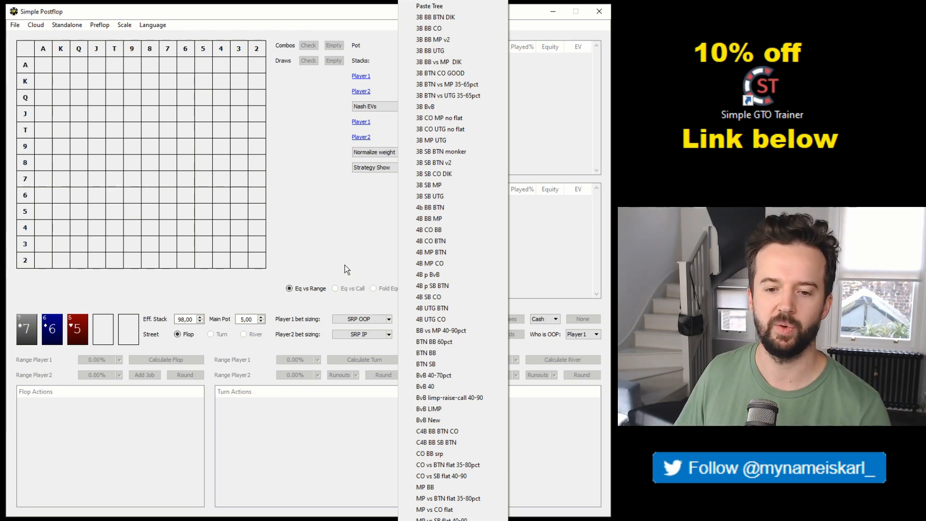
pyautogui.click(354, 256)
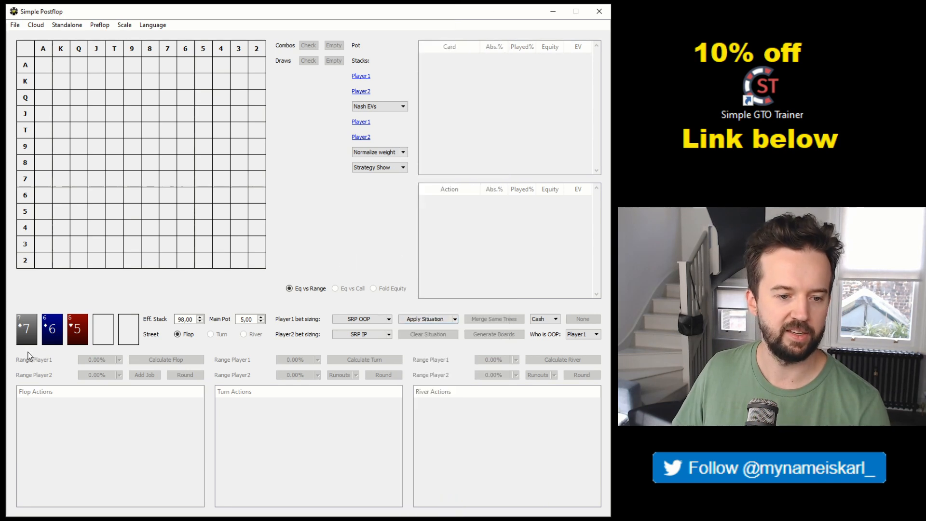
pyautogui.click(454, 318)
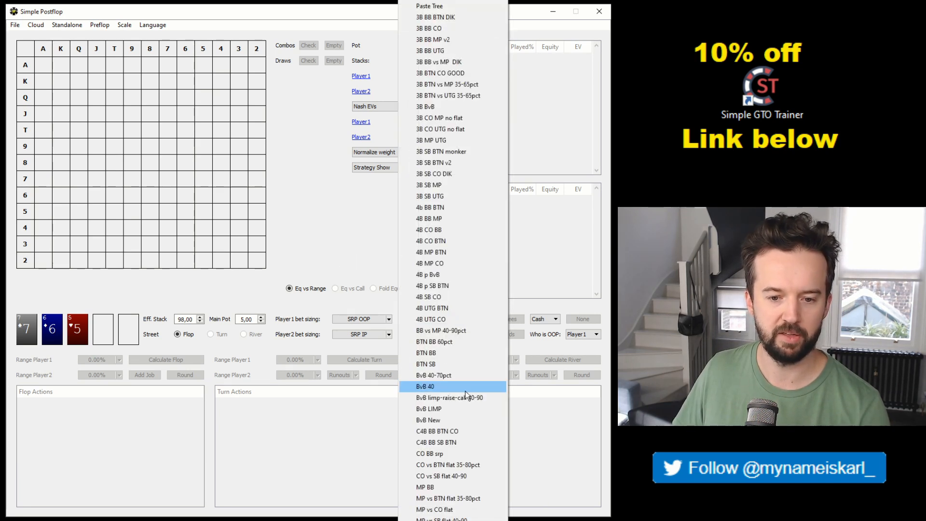
pyautogui.click(468, 353)
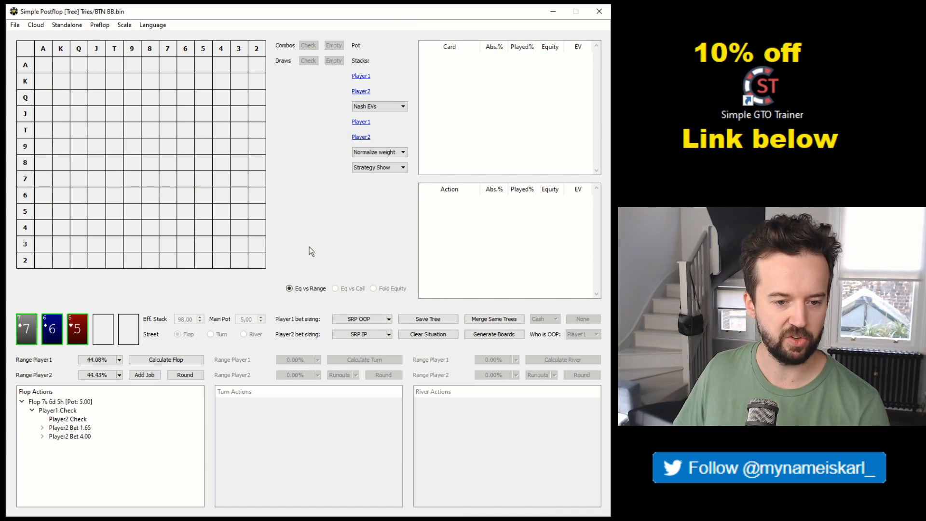
# Step: Add the 7s 6d 5h situation as a job named BTN BB 7s6d5h
pyautogui.click(146, 377)
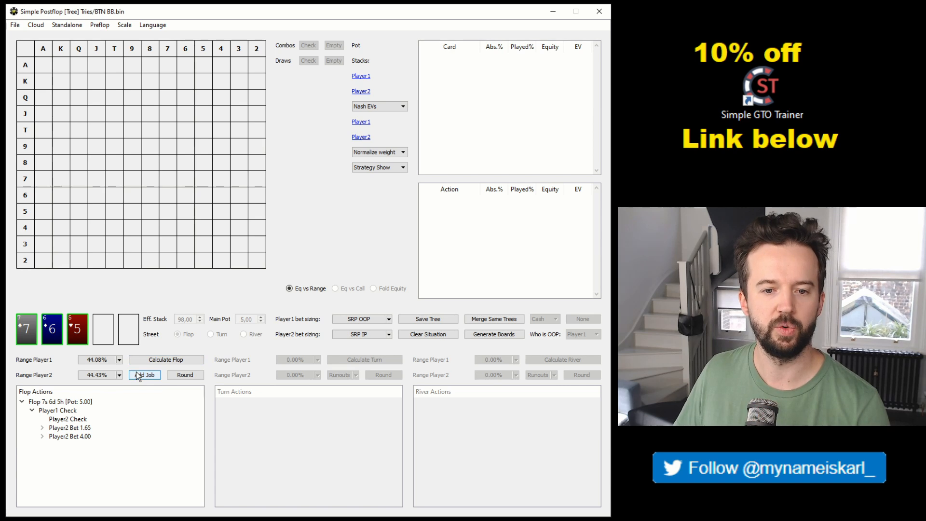
pyautogui.click(136, 373)
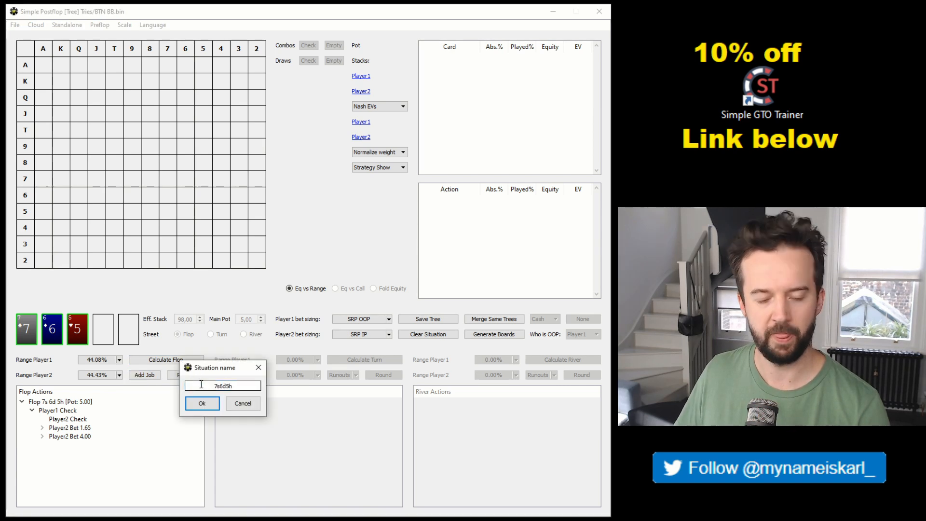
pyautogui.write('BTN B')
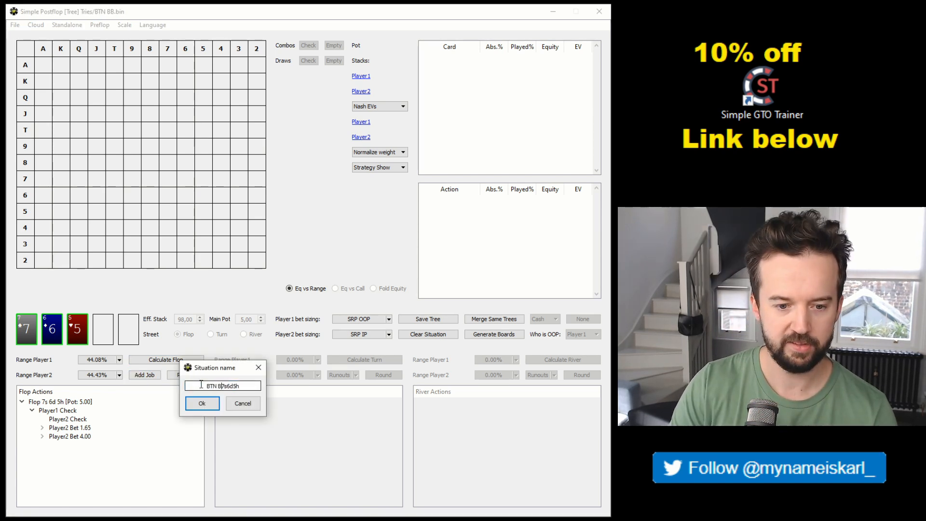
pyautogui.write('B')
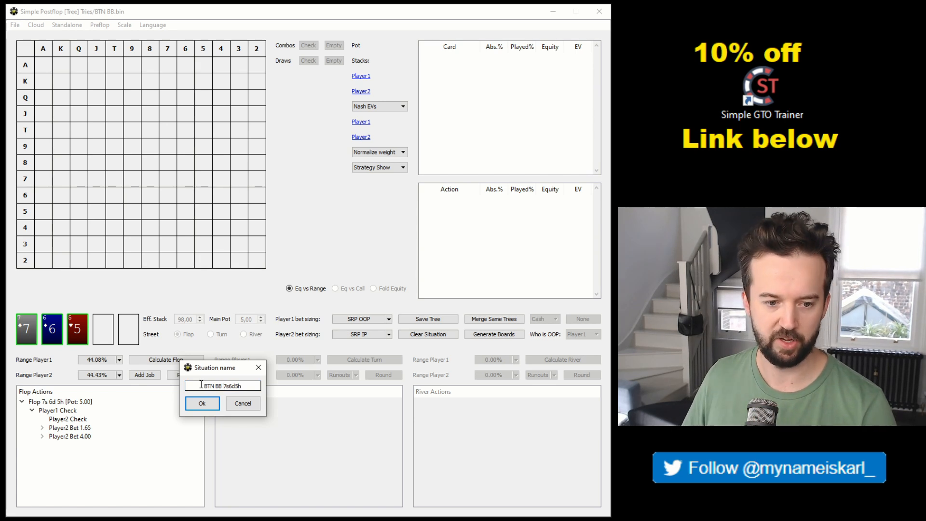
pyautogui.click(199, 406)
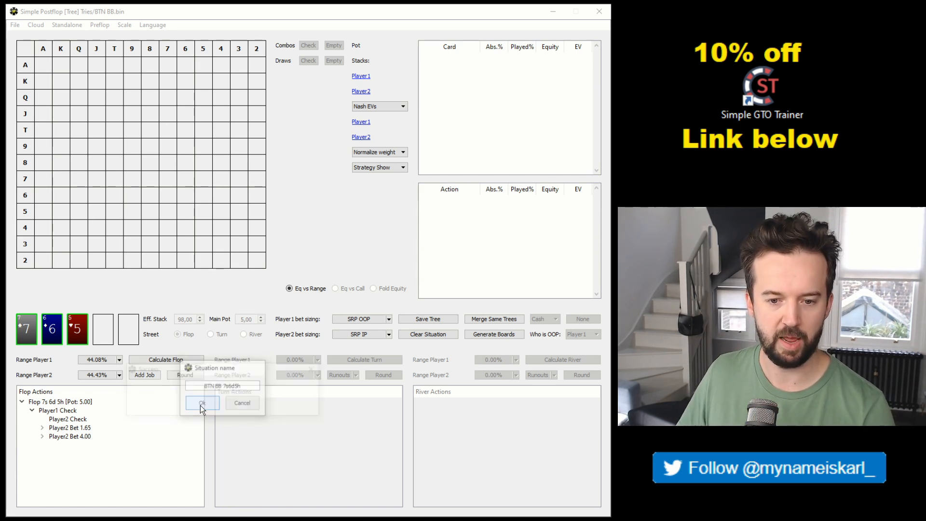
pyautogui.click(295, 404)
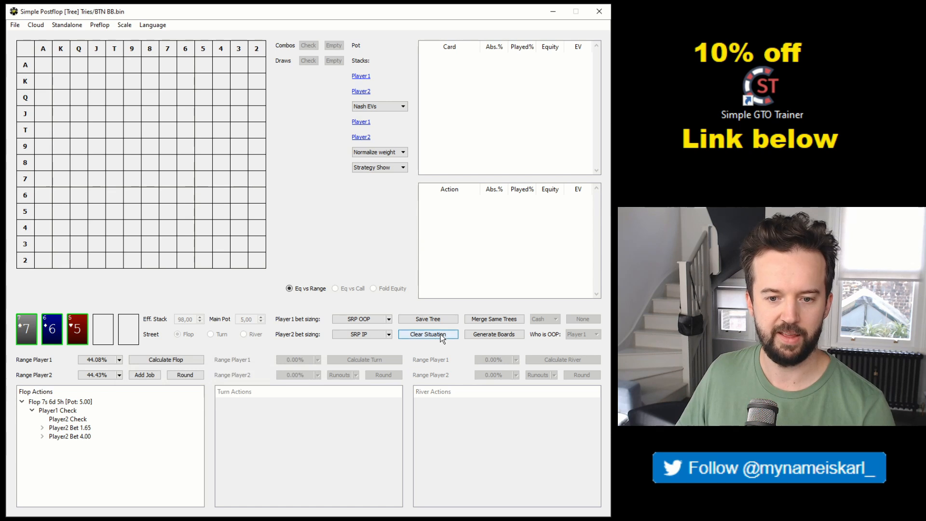
# Step: Clear the situation for a new 9h 5s 3c flop board and apply the saved 3B SB BTN monker tree to it
pyautogui.click(441, 334)
pyautogui.click(27, 331)
pyautogui.click(384, 186)
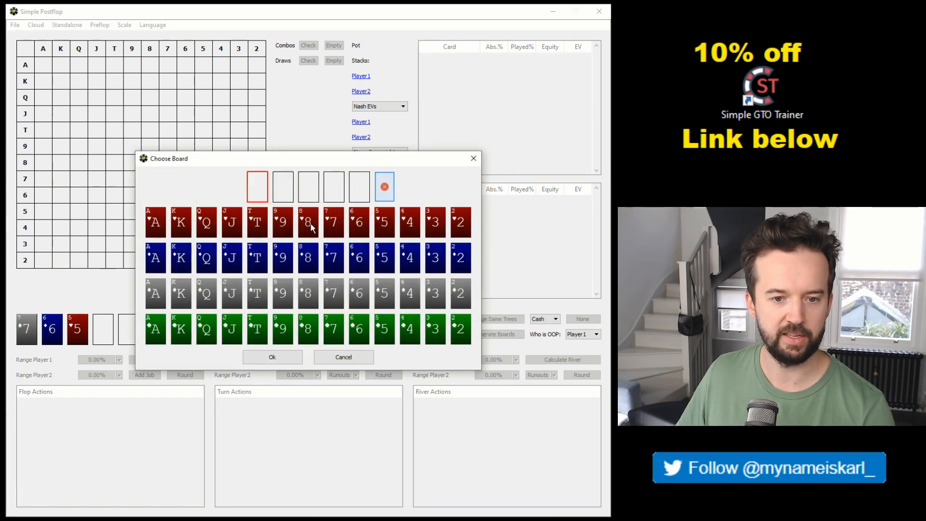
pyautogui.click(284, 224)
pyautogui.click(384, 293)
pyautogui.click(435, 328)
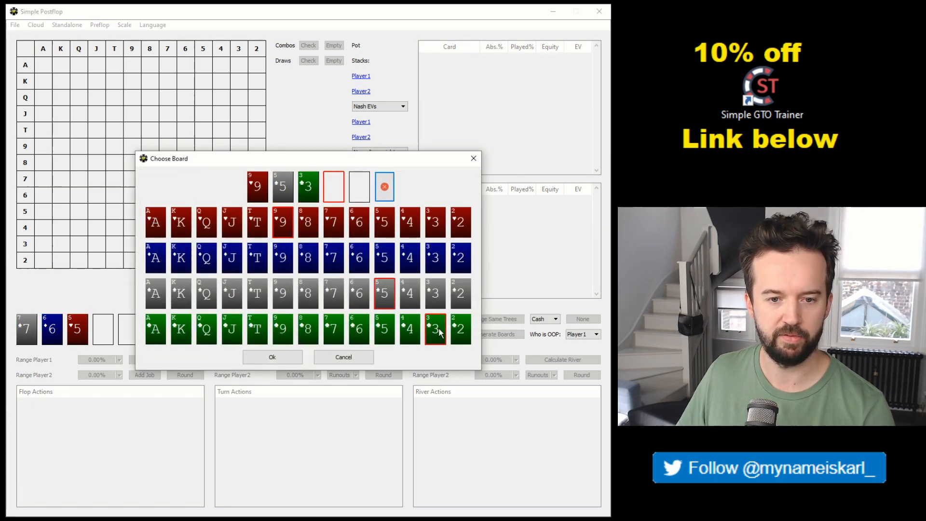
pyautogui.click(280, 357)
pyautogui.click(439, 319)
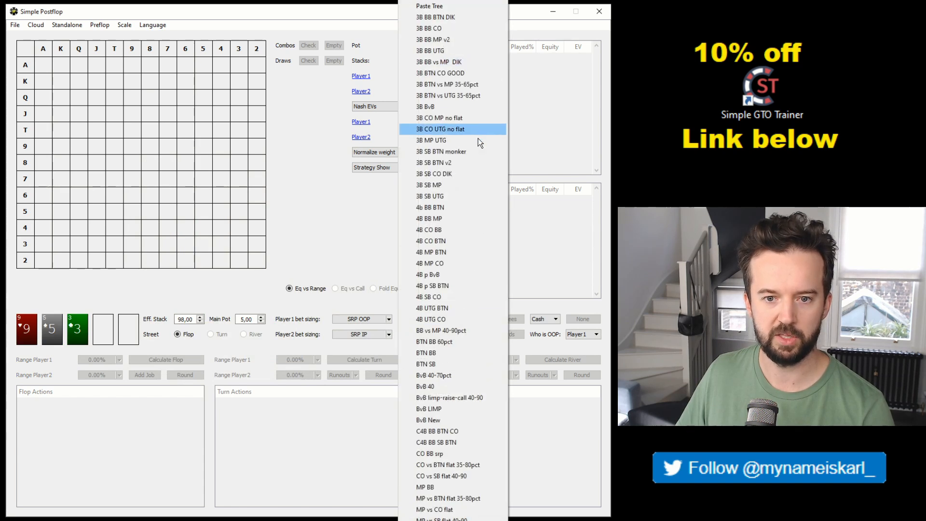
pyautogui.click(471, 148)
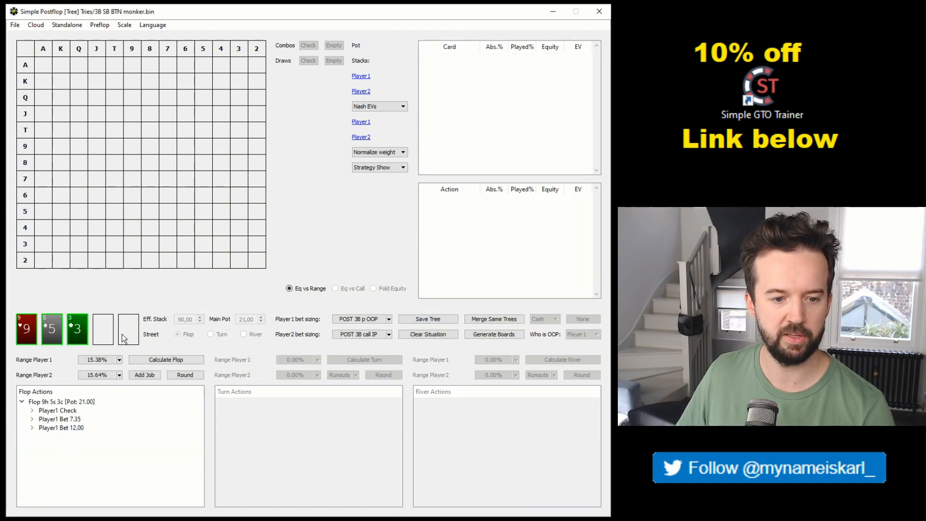
# Step: Add the 9h 5s 3c situation as a job named 3B SB BTN 9h5s3c
pyautogui.click(145, 374)
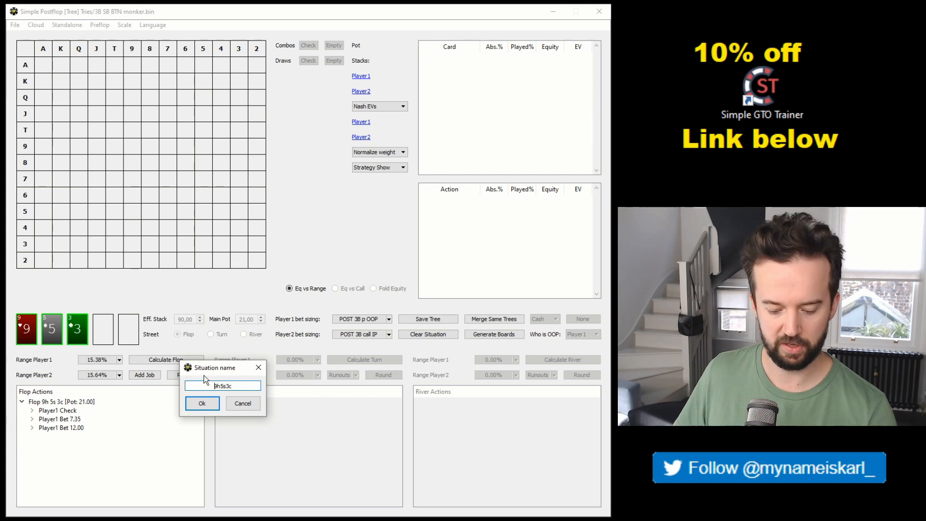
pyautogui.write('3B SB BTN')
pyautogui.press('Return')
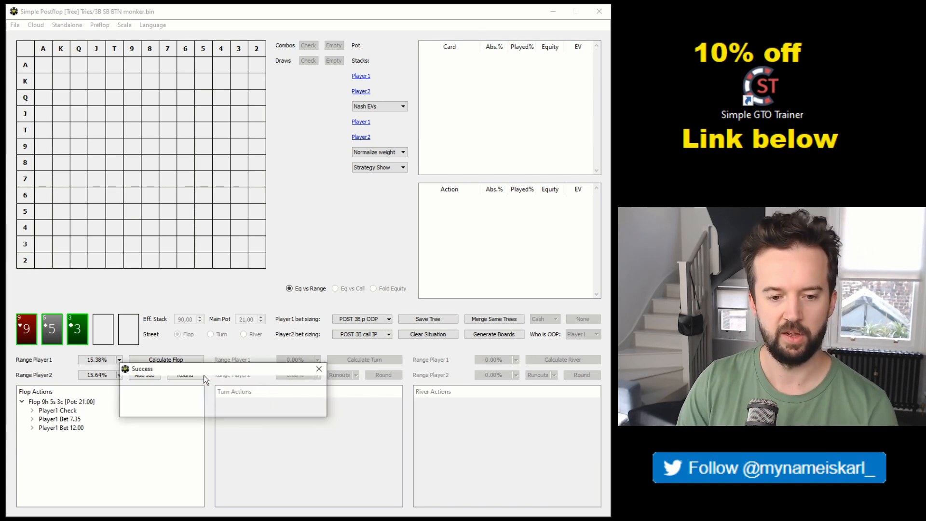
pyautogui.press('Return')
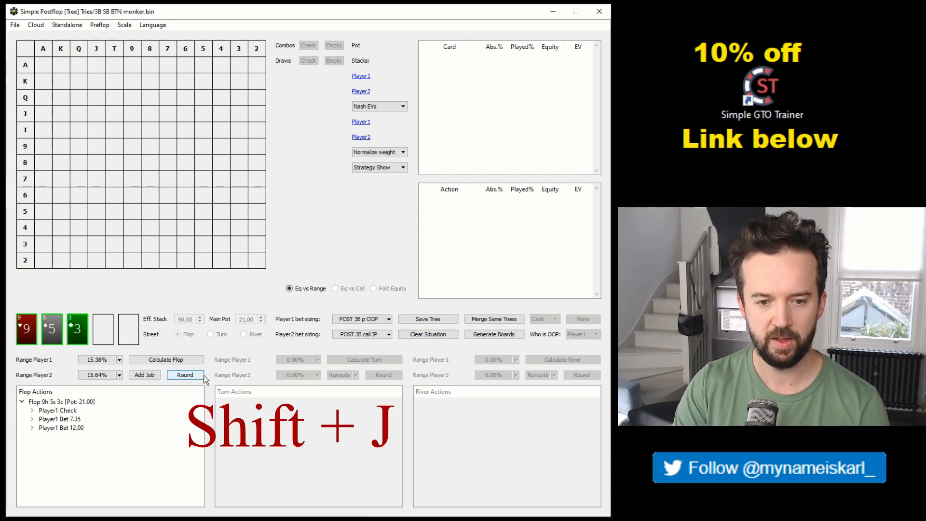
# Step: Open the jobs list, set its output folder to SimplePostflop\Output, and select each of the two input jobs in turn
pyautogui.hotkey('shift', 'j')
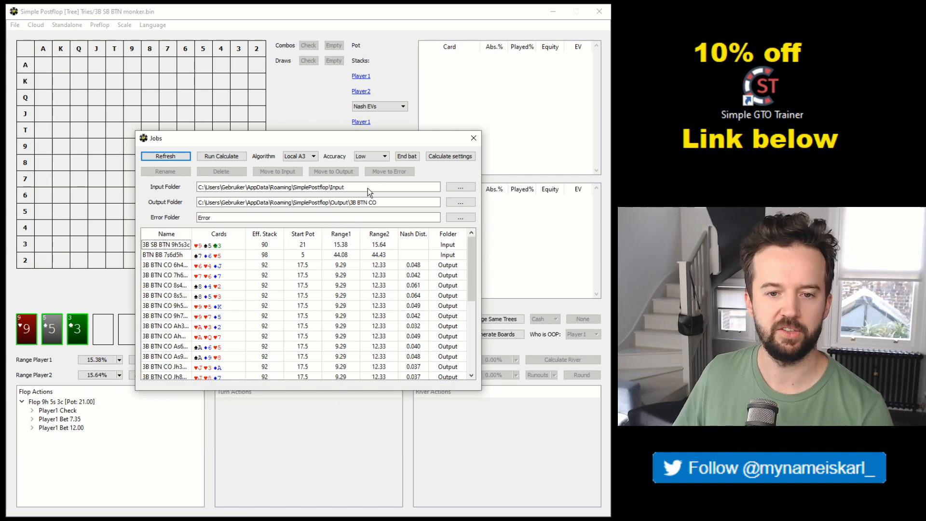
pyautogui.click(461, 202)
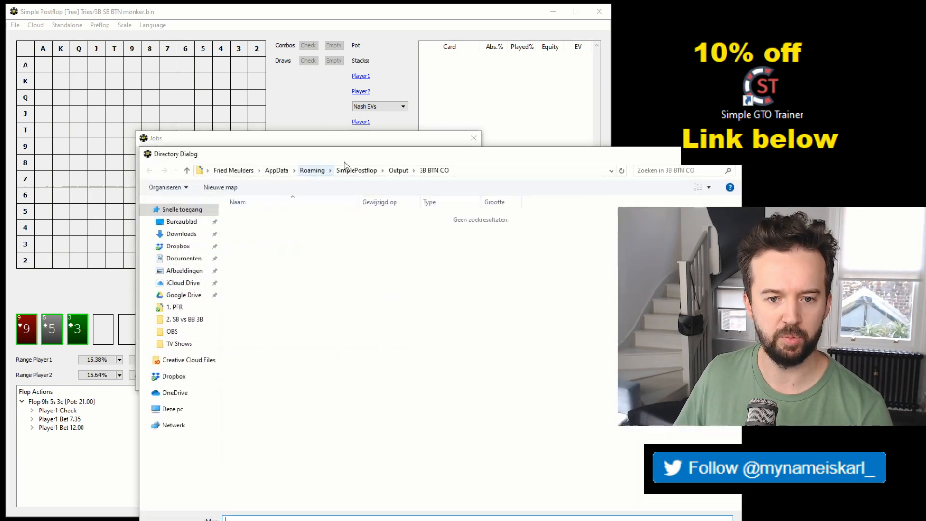
pyautogui.click(398, 170)
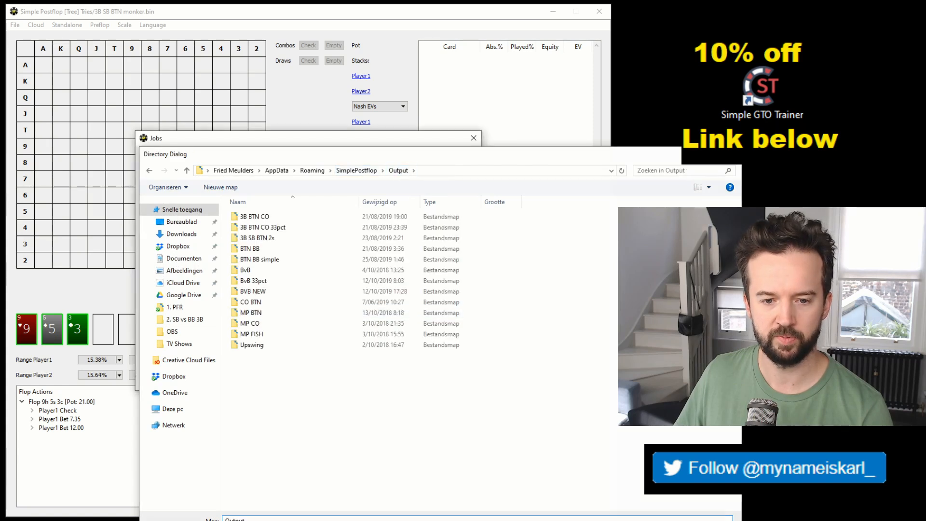
pyautogui.press('Return')
pyautogui.click(419, 246)
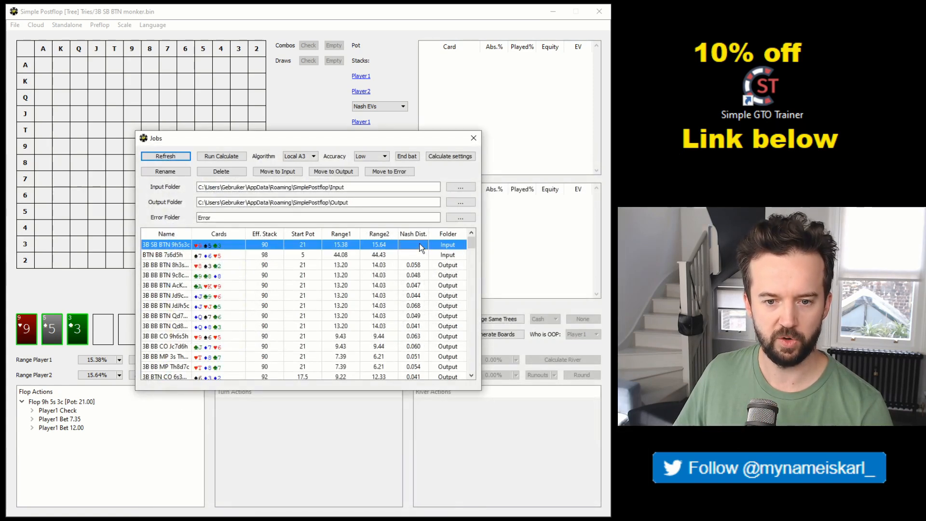
pyautogui.click(417, 255)
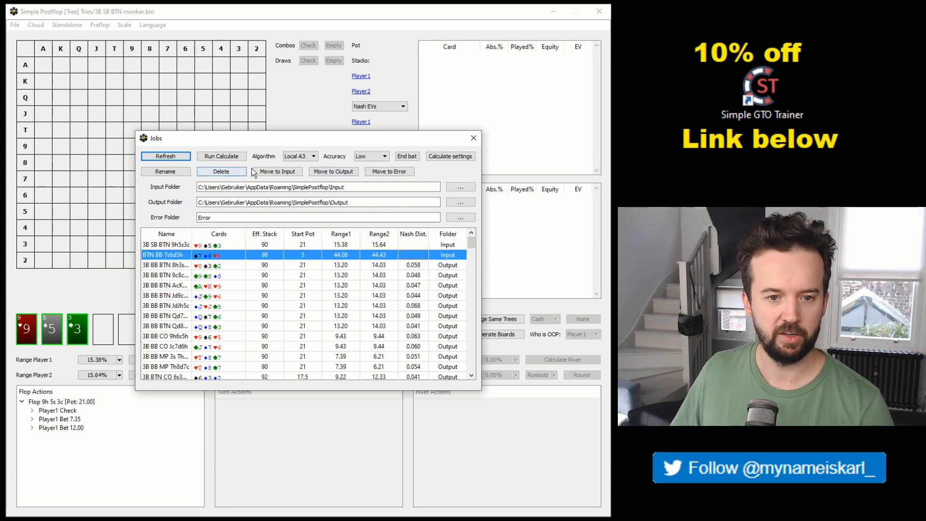
# Step: Review the calculation settings and accuracy options for the jobs without changing them, and close the jobs list
pyautogui.click(450, 156)
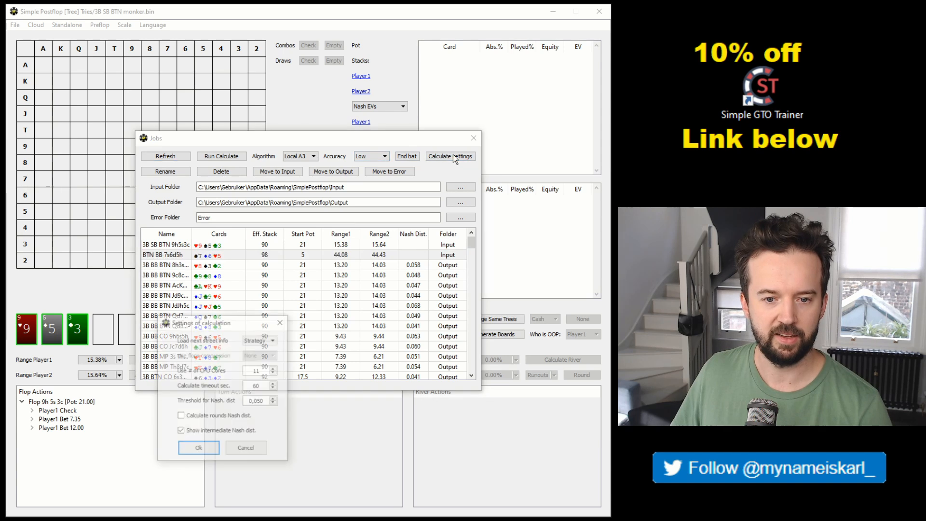
pyautogui.moveTo(230, 317); pyautogui.dragTo(357, 204)
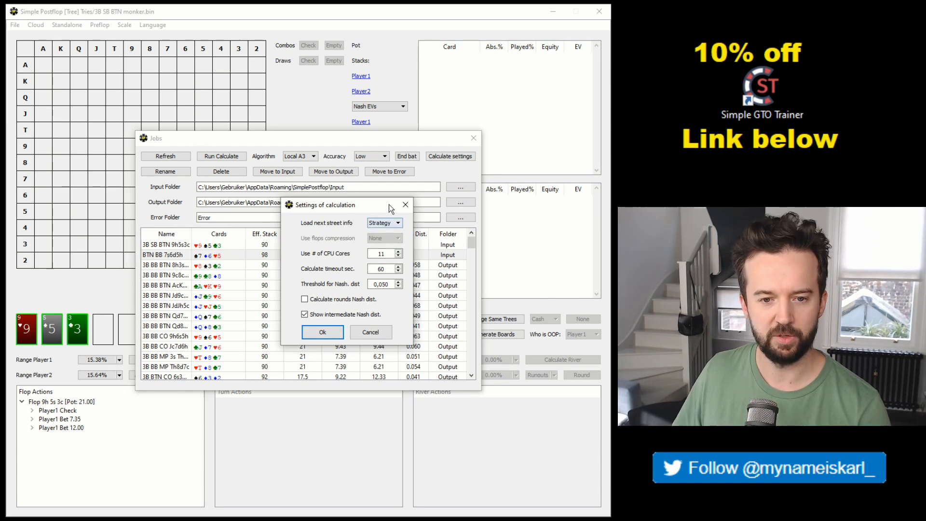
pyautogui.click(405, 204)
pyautogui.click(367, 156)
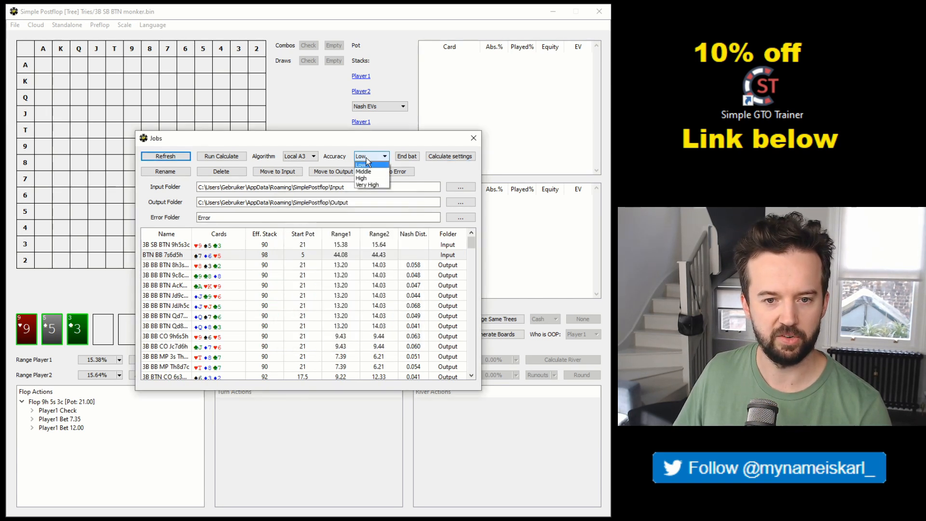
pyautogui.click(366, 158)
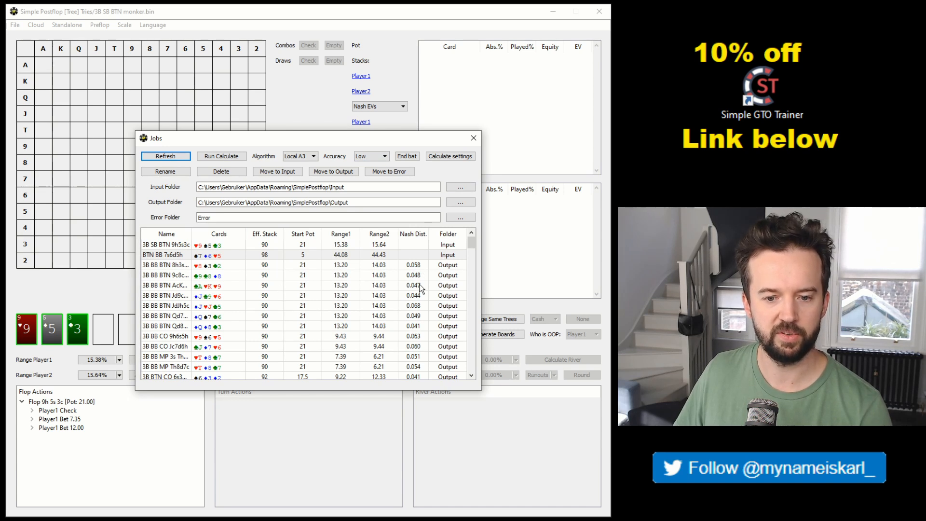
pyautogui.click(270, 285)
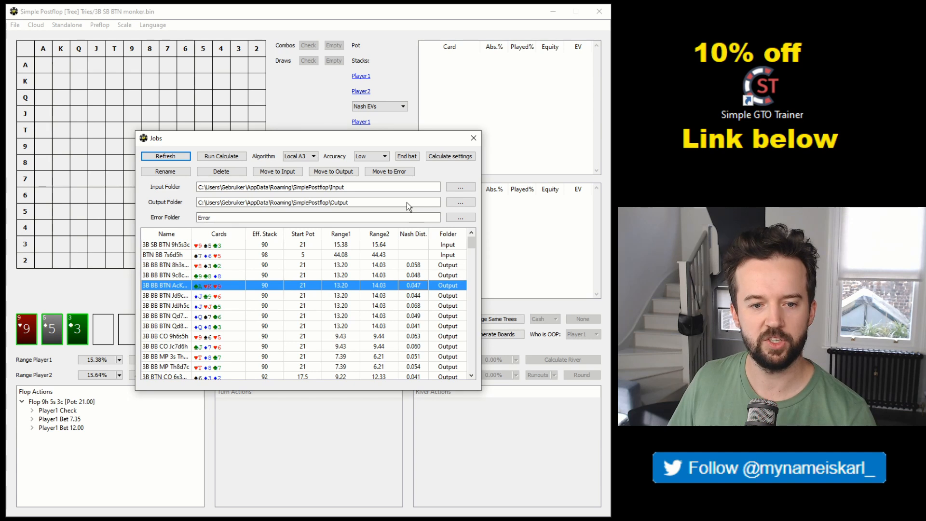
pyautogui.click(473, 137)
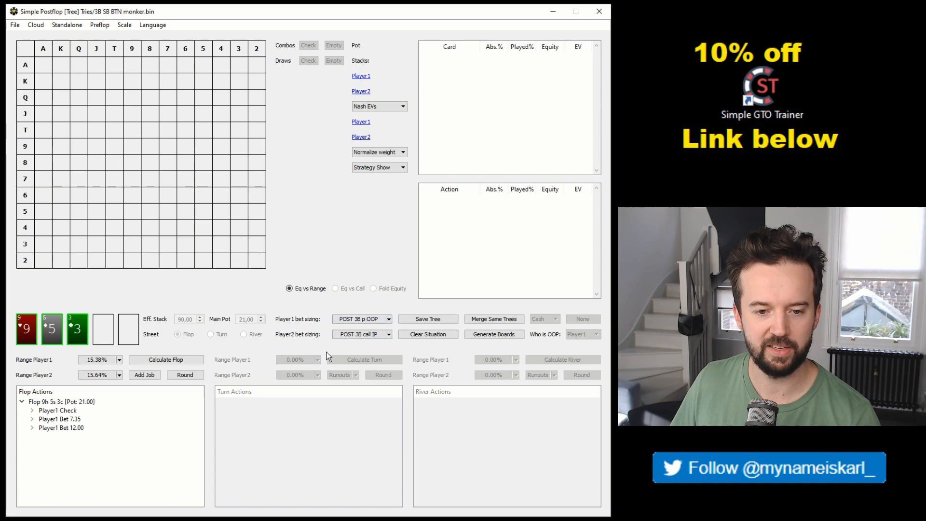
# Step: View Player1's POST 3B p OOP bet sizing without changing it and inspect the Player1 Bet 12.00 branch of the flop tree
pyautogui.doubleClick(364, 318)
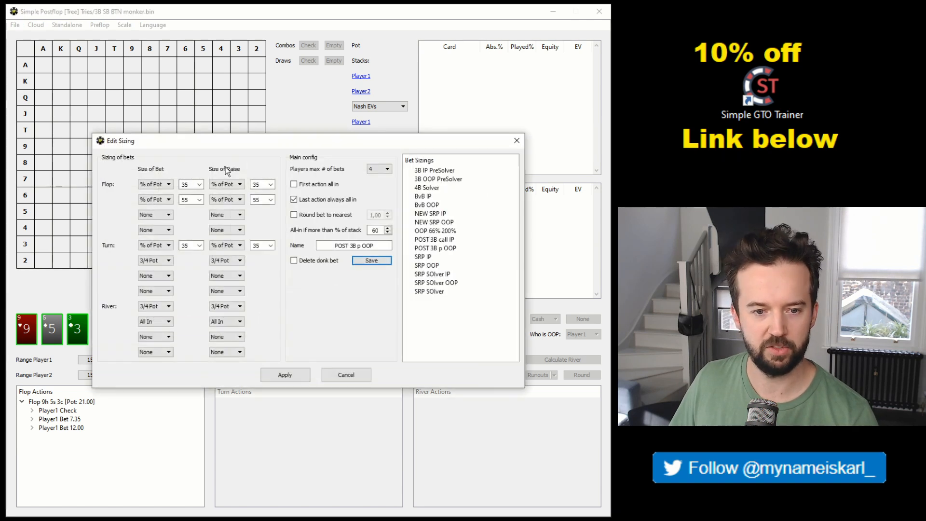
pyautogui.click(353, 375)
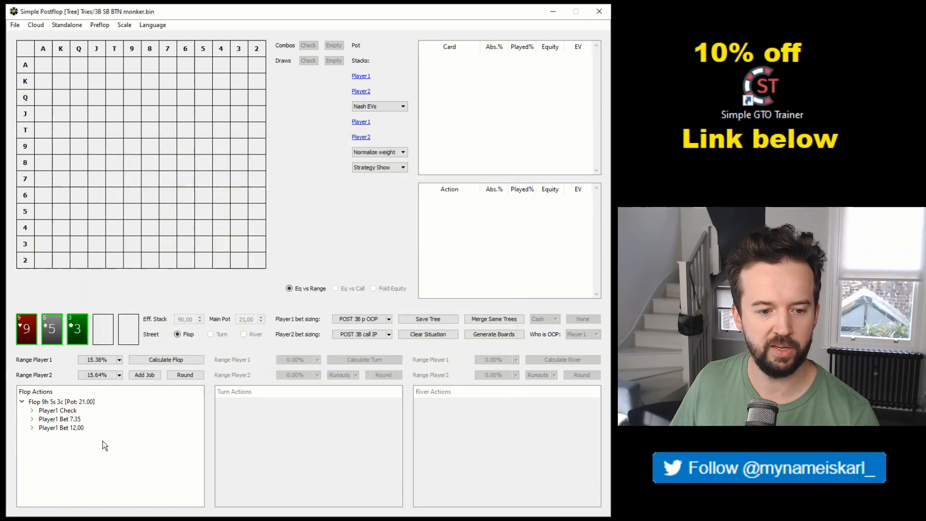
pyautogui.click(31, 429)
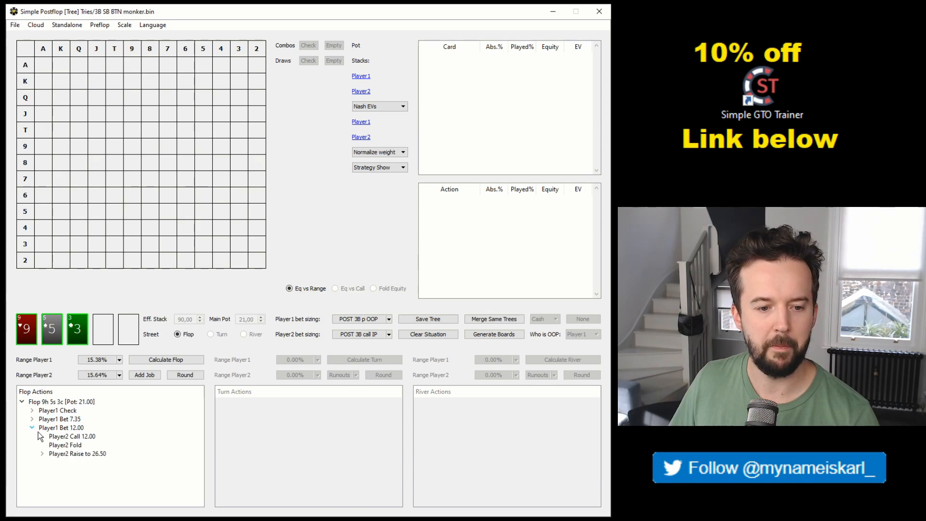
pyautogui.click(42, 453)
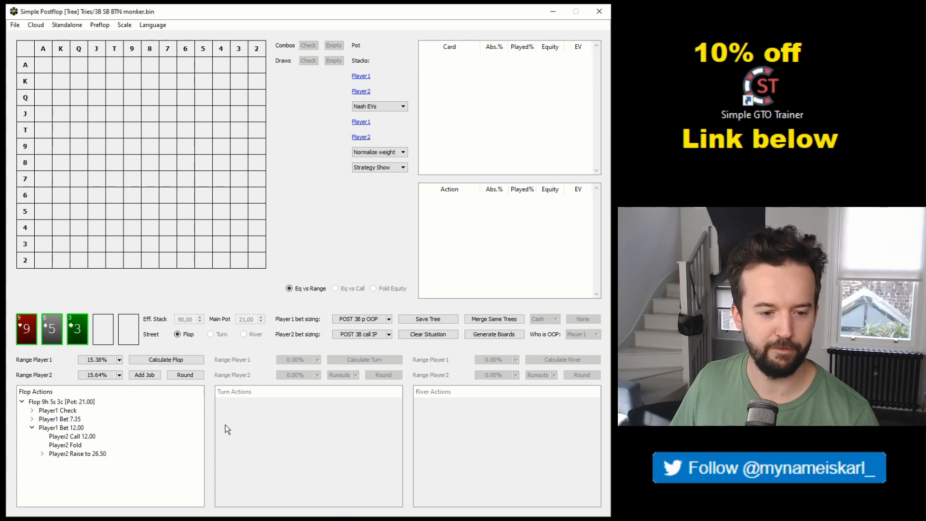
# Step: Change Player1's smaller re-raise against Player2's raise to 26.50, in the Player1 Bet 12.00 branch, to 48.00
pyautogui.click(60, 428)
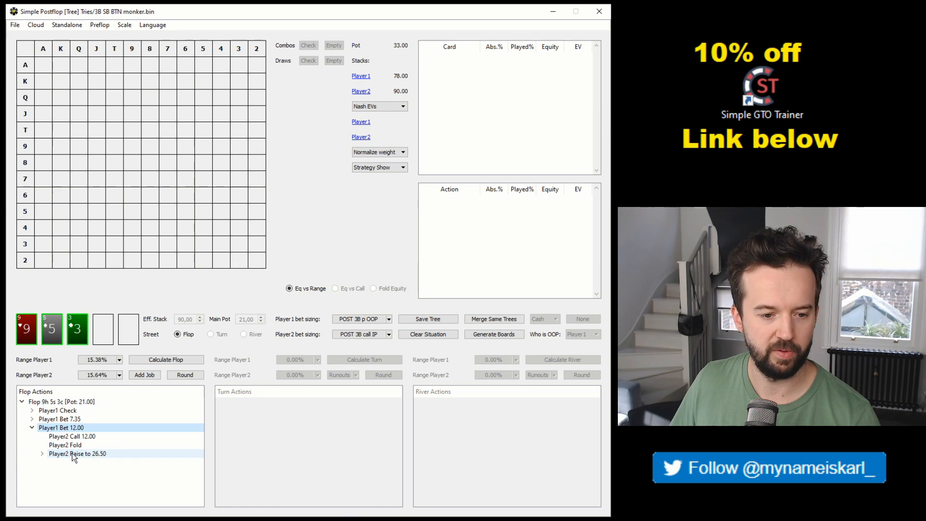
pyautogui.click(88, 454)
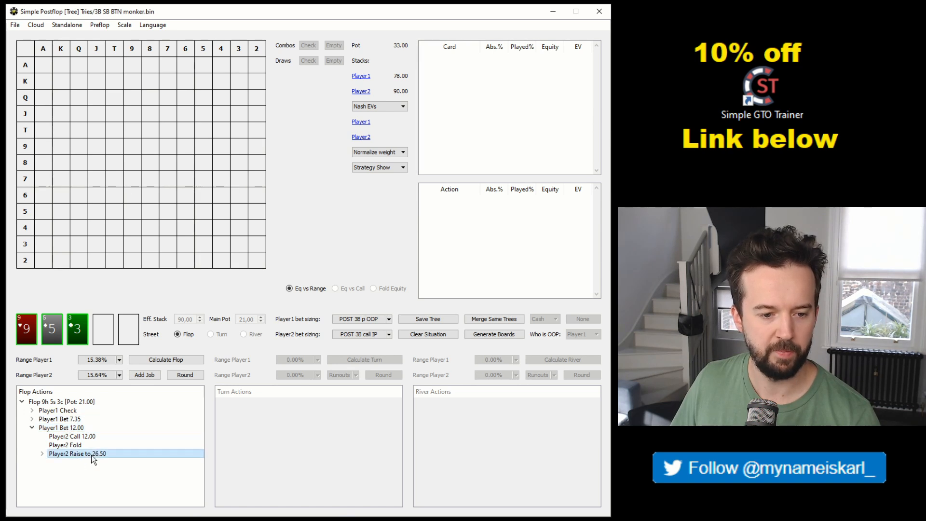
pyautogui.click(41, 454)
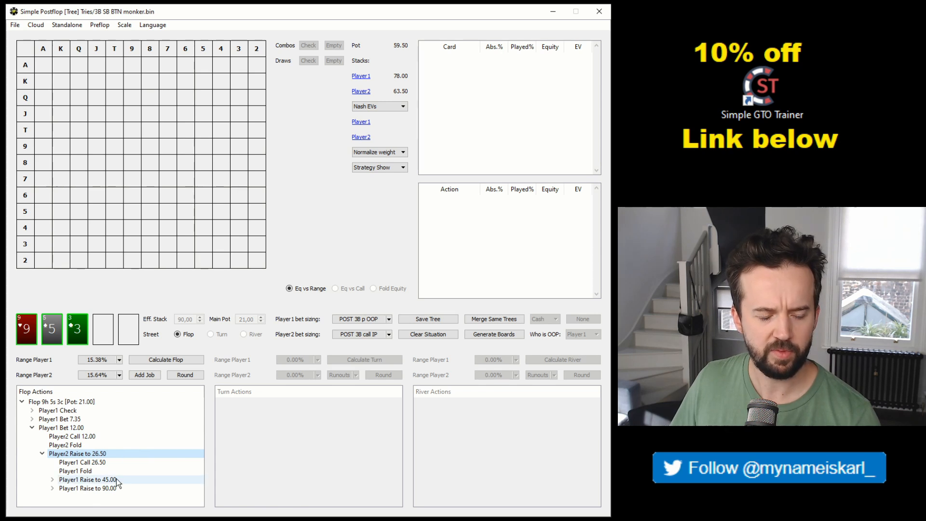
pyautogui.rightClick(116, 479)
pyautogui.click(152, 515)
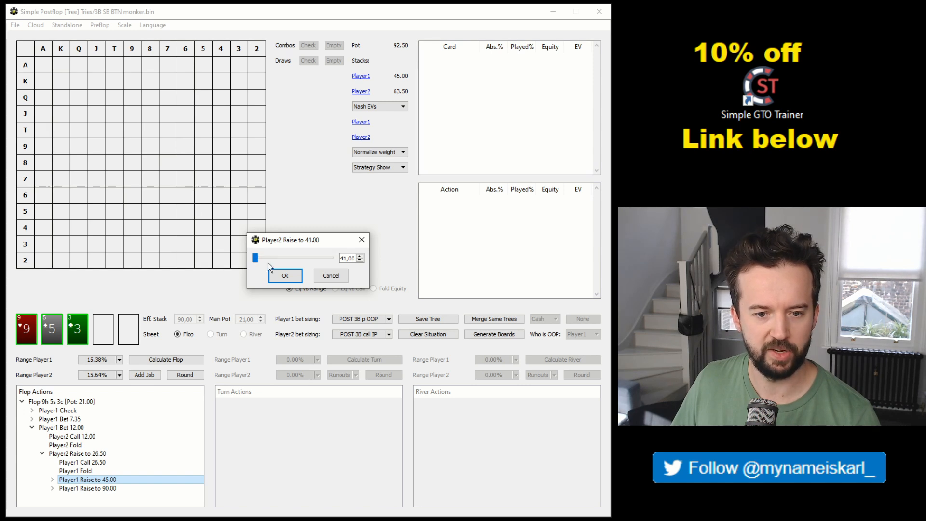
pyautogui.click(330, 275)
pyautogui.rightClick(118, 479)
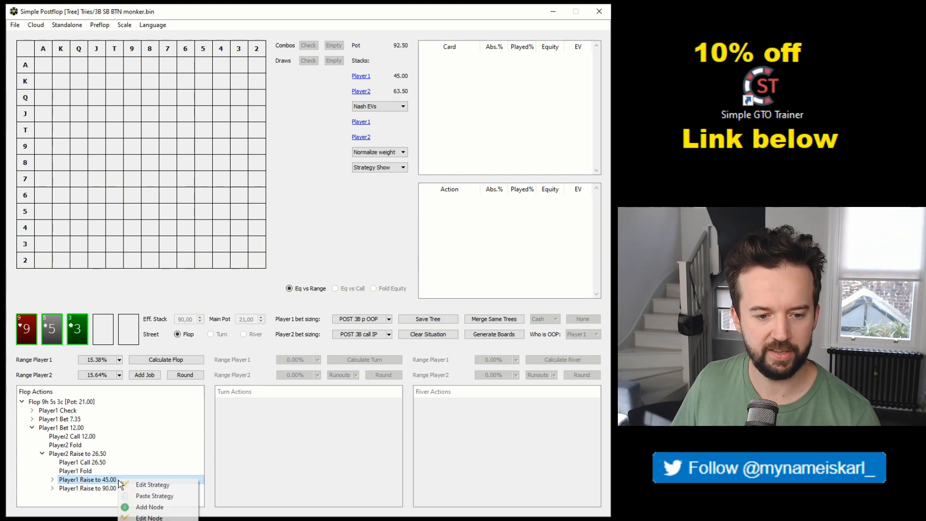
pyautogui.click(164, 518)
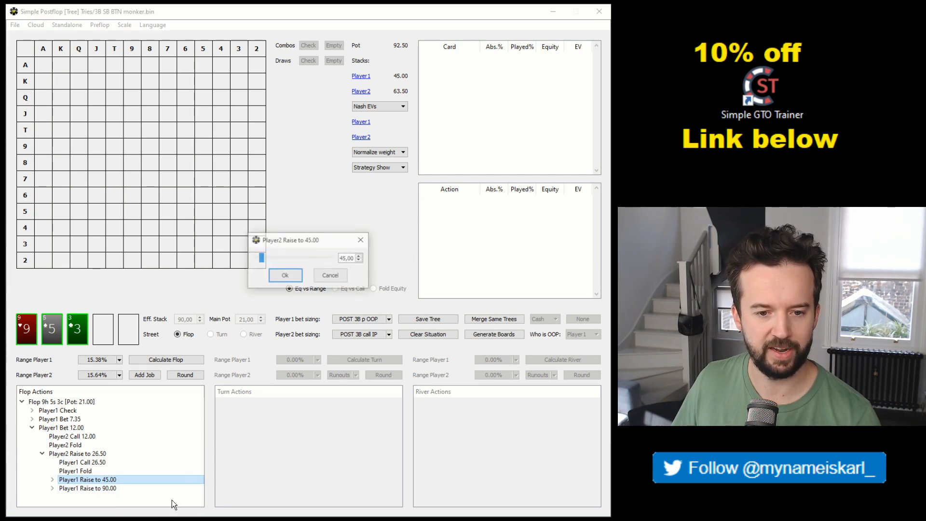
pyautogui.click(309, 255)
pyautogui.click(308, 253)
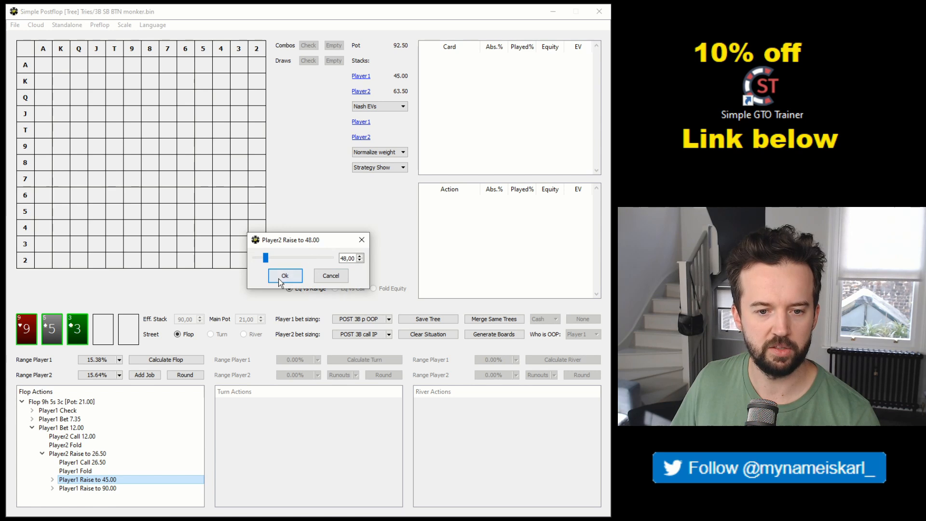
pyautogui.click(285, 276)
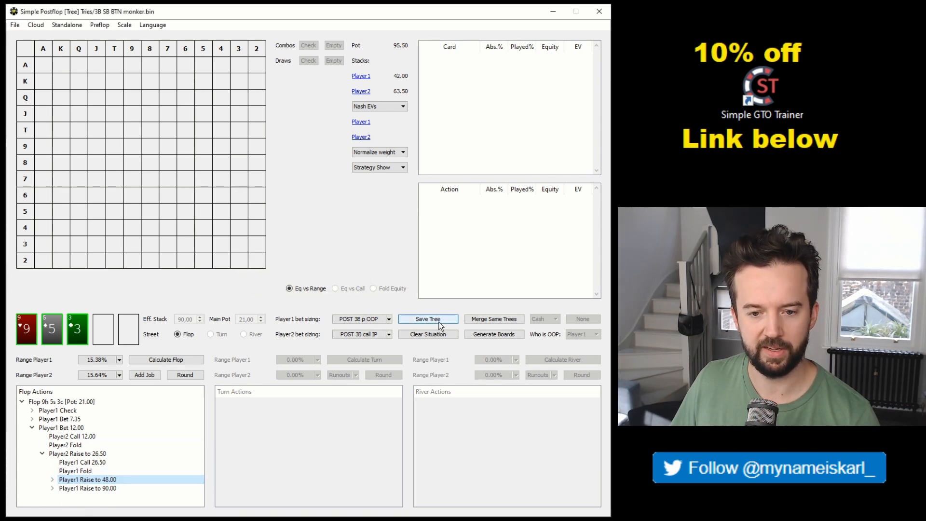
# Step: Review Player1's POST 3B p OOP bet sizes and leave the sizing unchanged
pyautogui.click(377, 322)
pyautogui.doubleClick(376, 321)
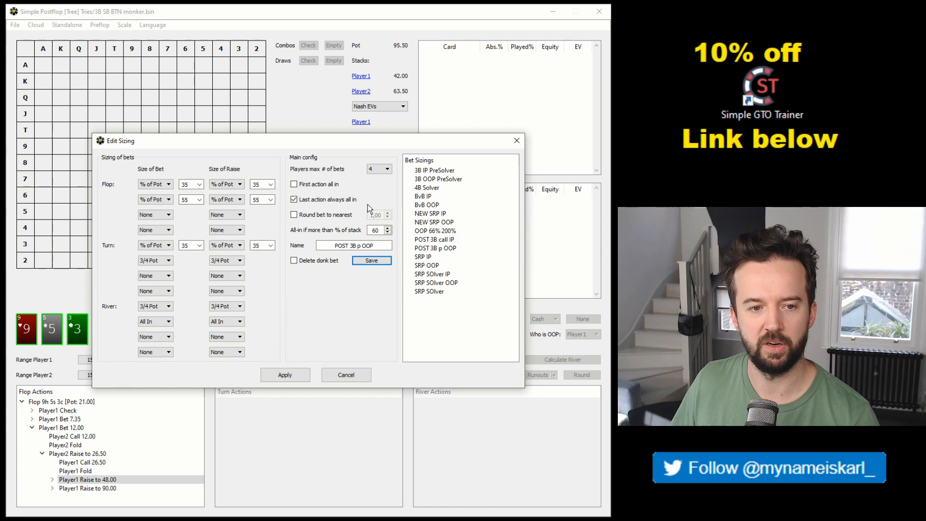
pyautogui.click(348, 376)
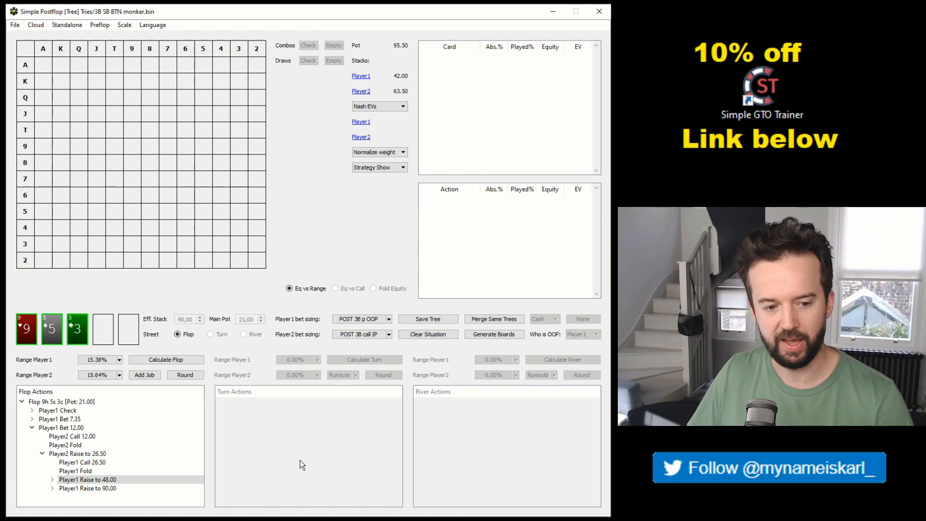
# Step: Select Player2's call of the 12.00 flop bet and deal the 2d as the turn card
pyautogui.click(108, 436)
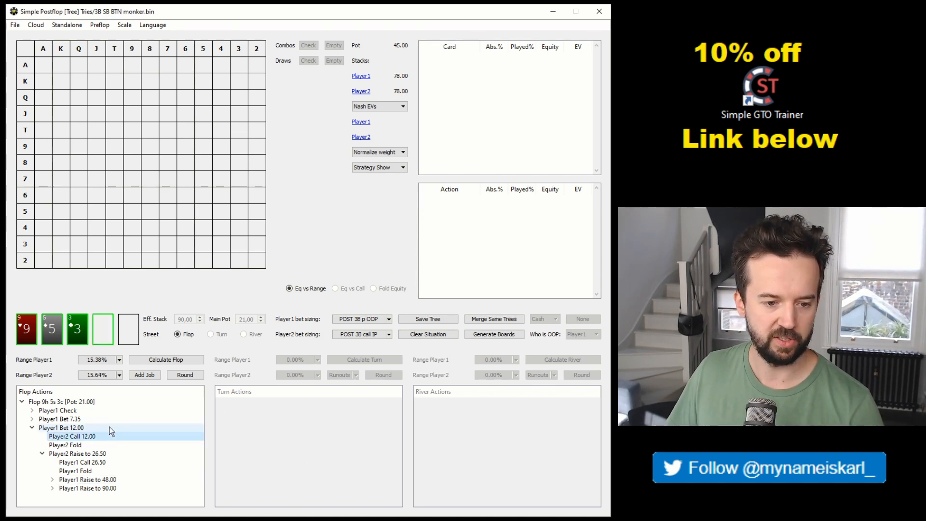
pyautogui.click(108, 427)
pyautogui.click(95, 437)
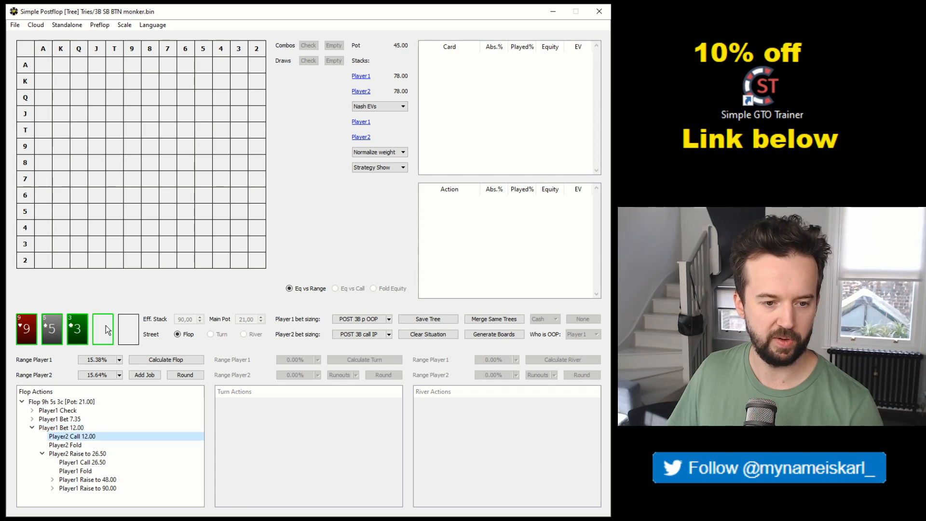
pyautogui.click(105, 330)
pyautogui.click(419, 417)
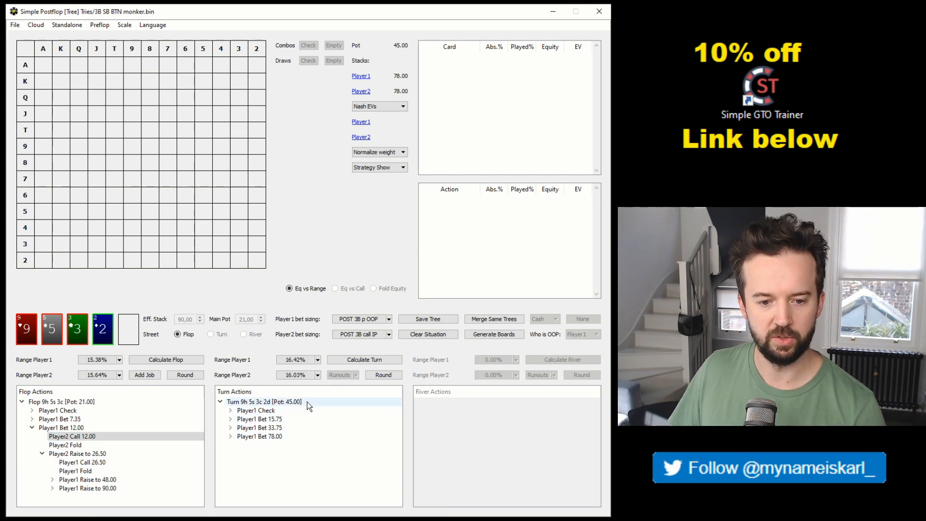
# Step: Add a Player1 bet of 25 at the start of the 9h 5s 3c 2d turn tree
pyautogui.click(277, 403)
pyautogui.rightClick(276, 403)
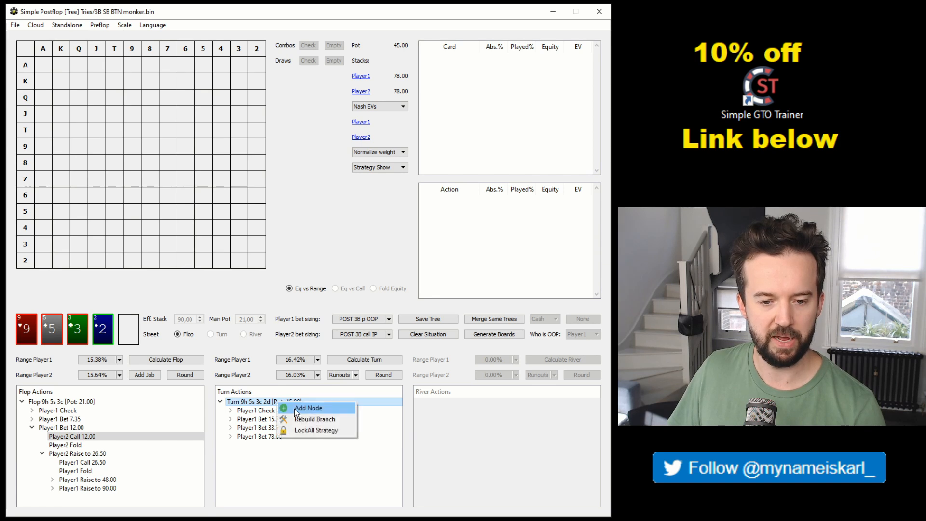
pyautogui.click(264, 470)
pyautogui.rightClick(285, 404)
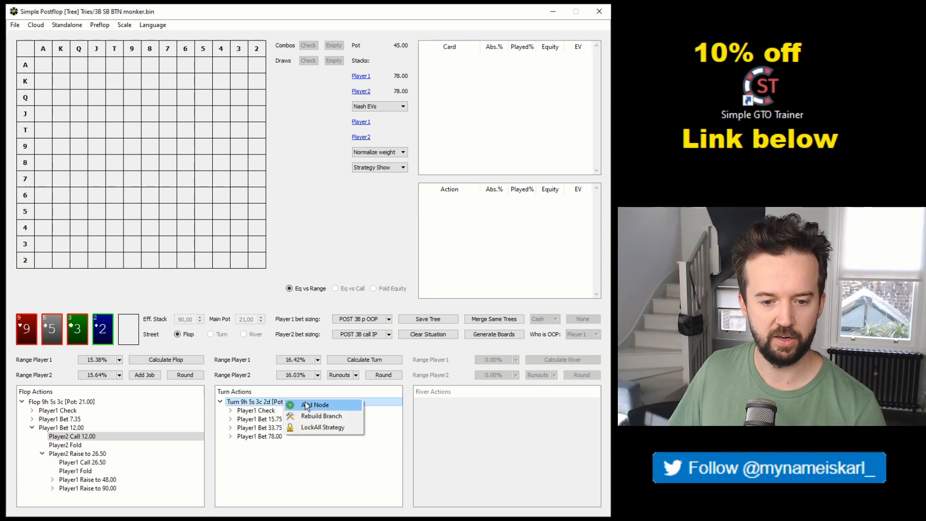
pyautogui.click(309, 405)
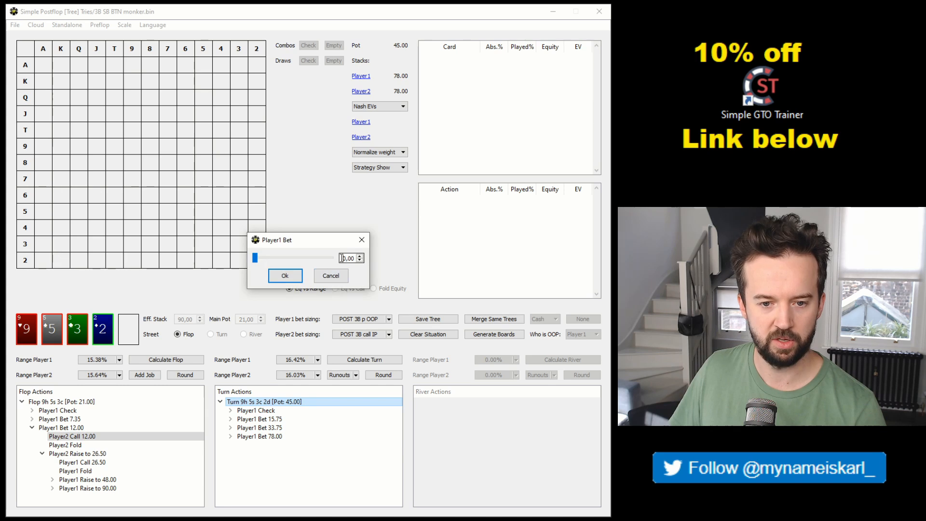
pyautogui.write('25')
pyautogui.press('Return')
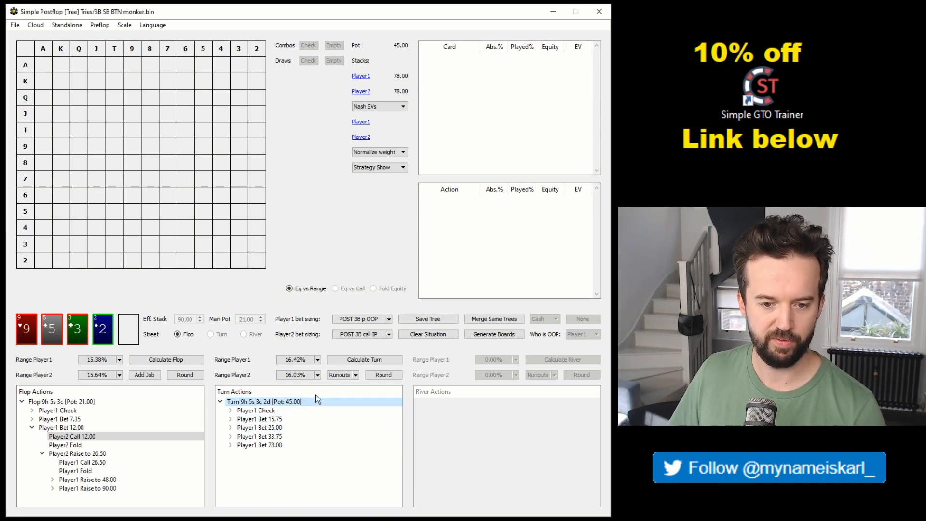
# Step: Inspect Player2's responses to the 25.00 turn bet and view the POST 3B call IP sizing without changing it
pyautogui.click(231, 427)
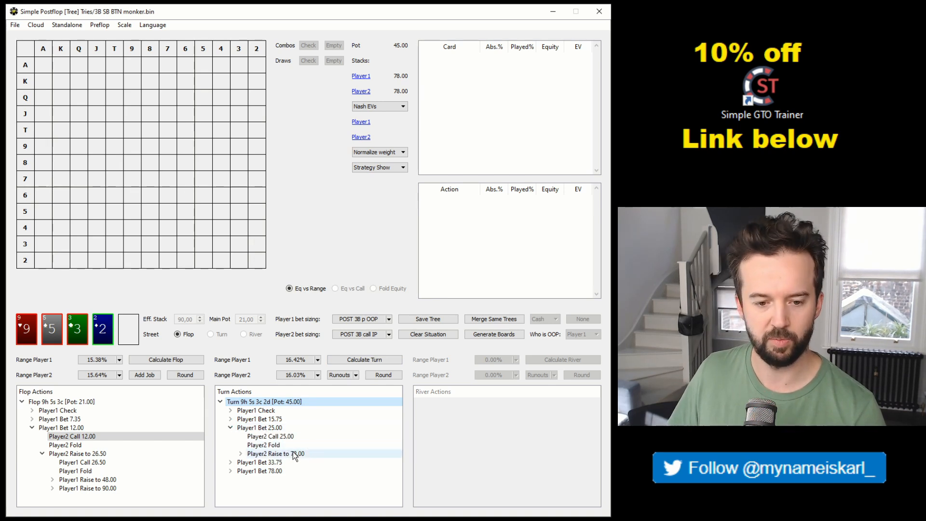
pyautogui.doubleClick(365, 334)
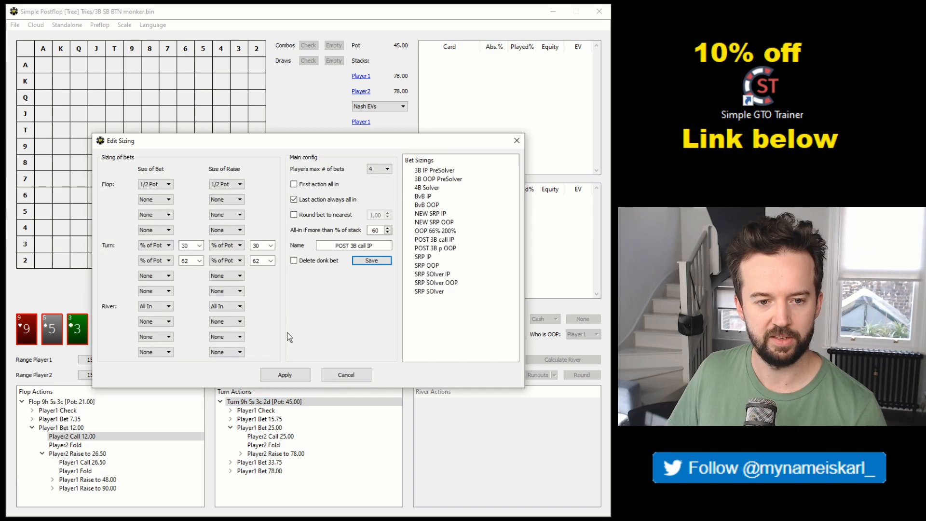
pyautogui.click(359, 378)
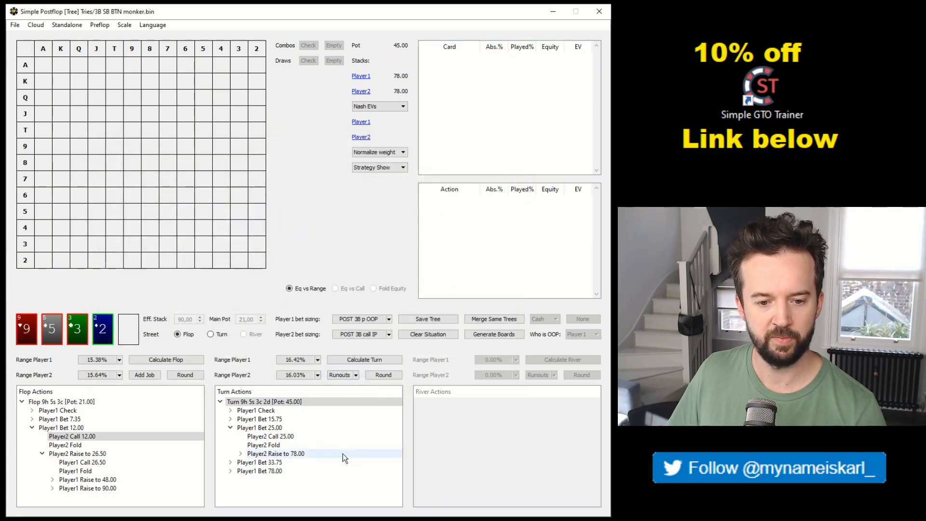
pyautogui.click(230, 427)
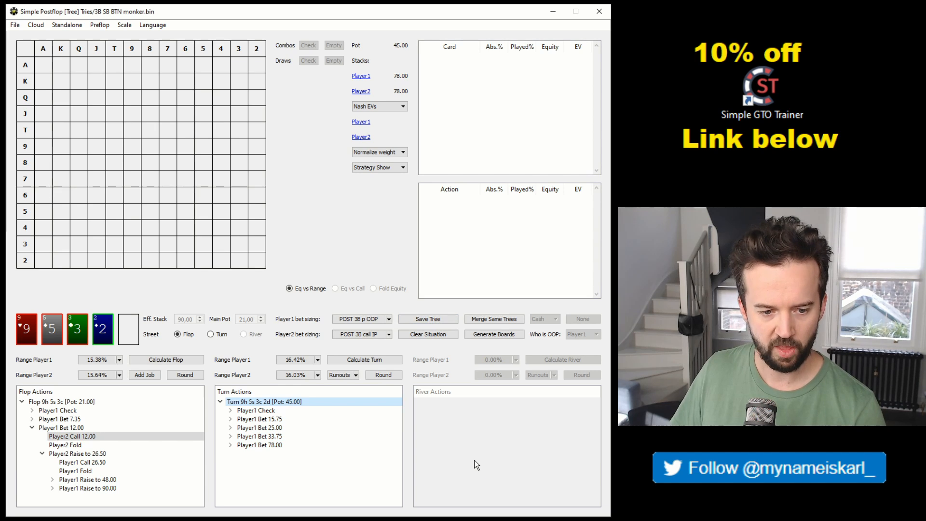
# Step: Load the calculated BTN BB KdJh7c situation from the output jobs in the jobs list
pyautogui.hotkey('ctrl', 'j')
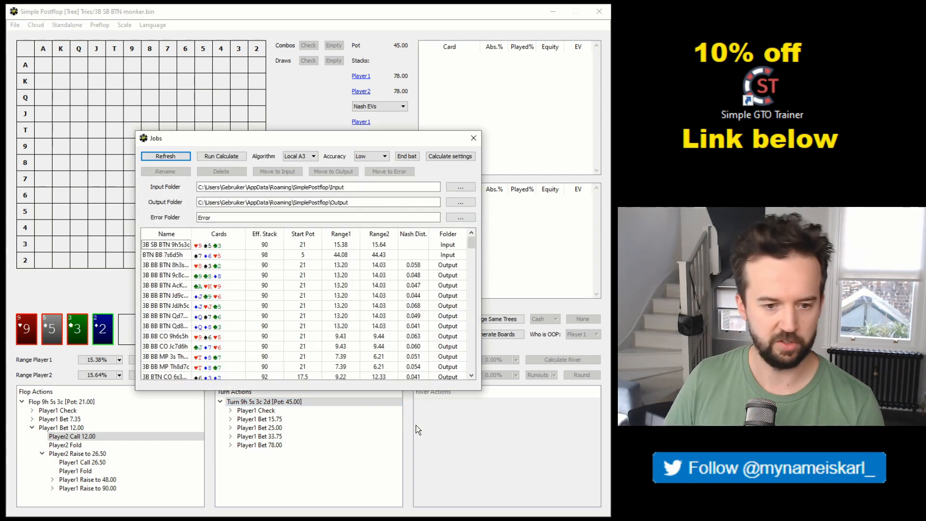
pyautogui.scroll(-10, 279, 336)
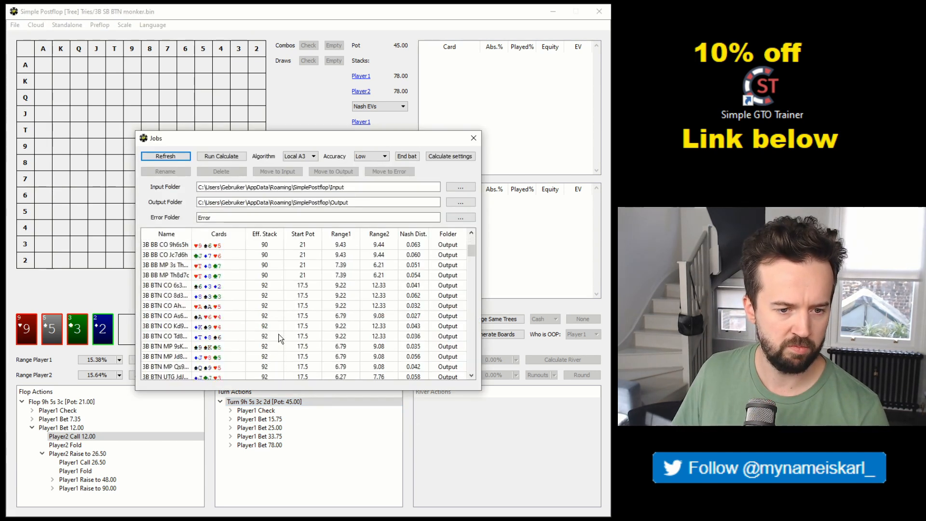
pyautogui.scroll(-5, 278, 333)
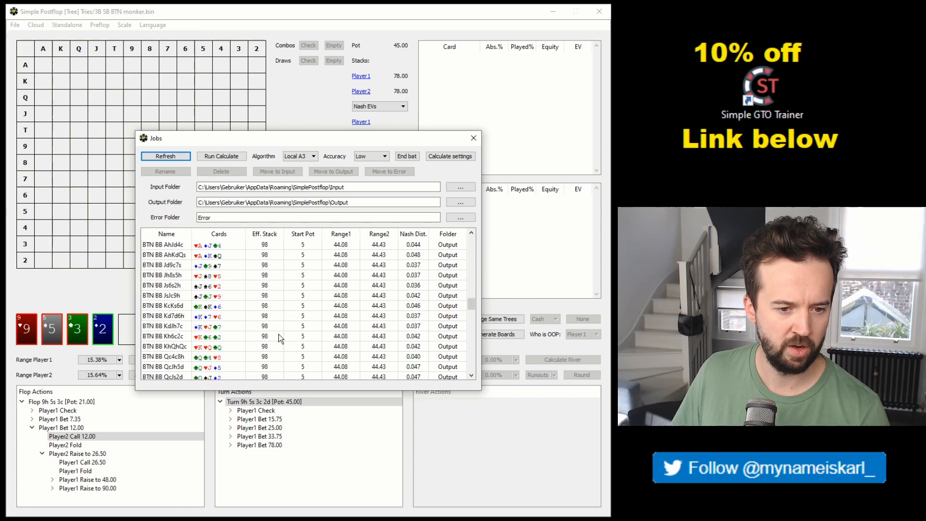
pyautogui.doubleClick(217, 327)
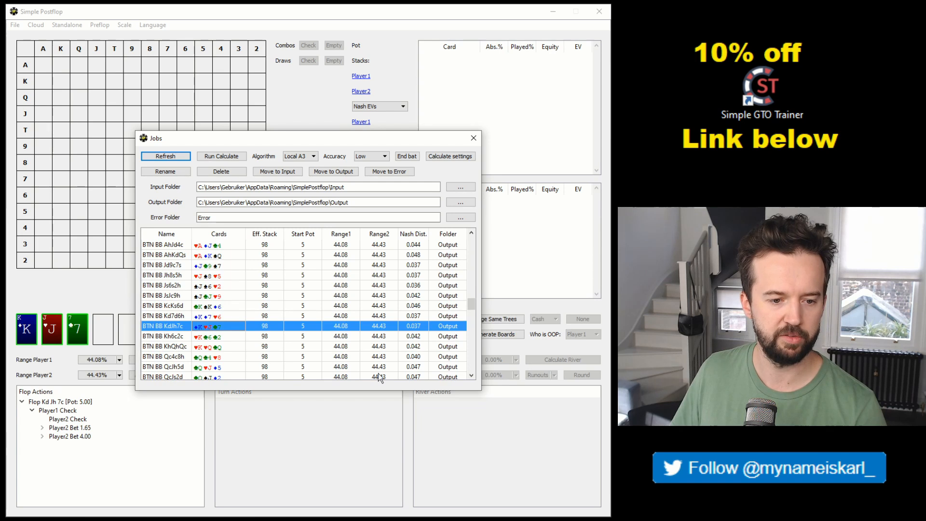
pyautogui.press('Escape')
# Step: Follow Player2's 1.65 flop bet to Player1's call and deal the 2d as the turn card
pyautogui.click(72, 428)
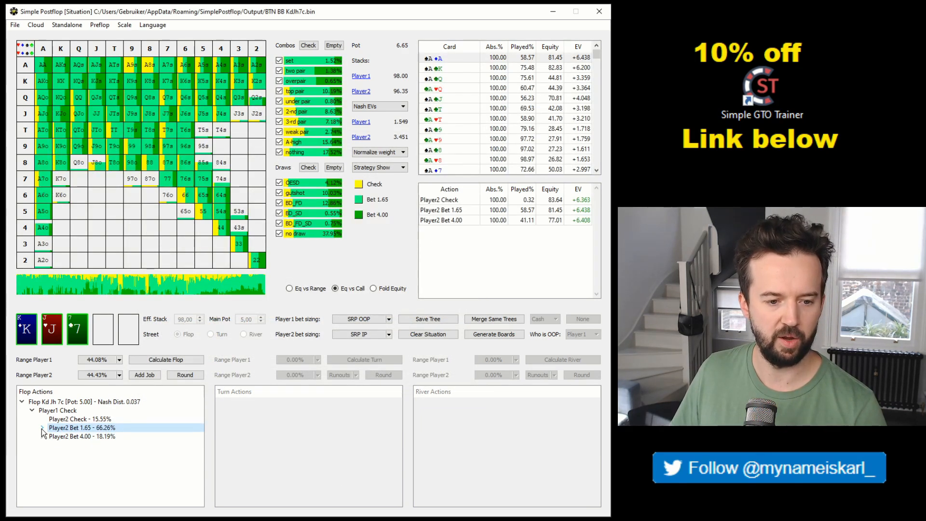
pyautogui.click(43, 428)
pyautogui.click(96, 436)
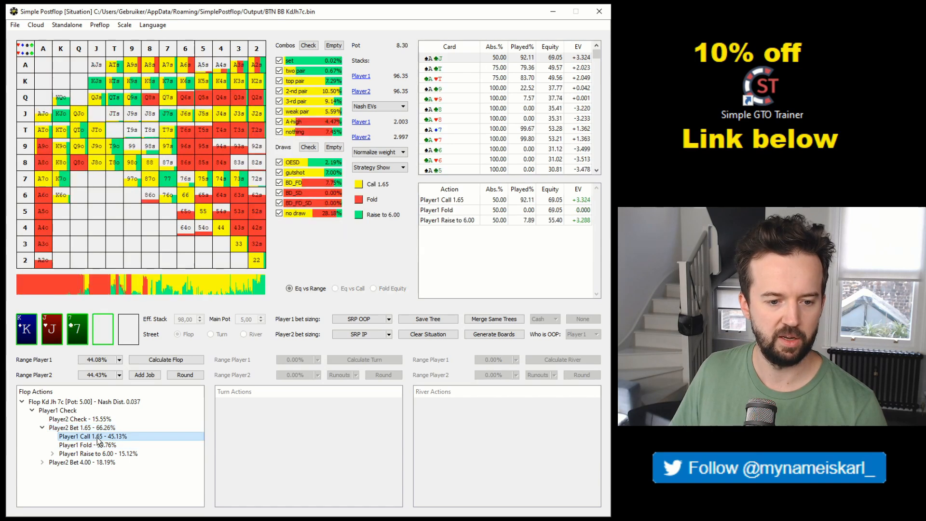
pyautogui.click(106, 339)
pyautogui.click(427, 473)
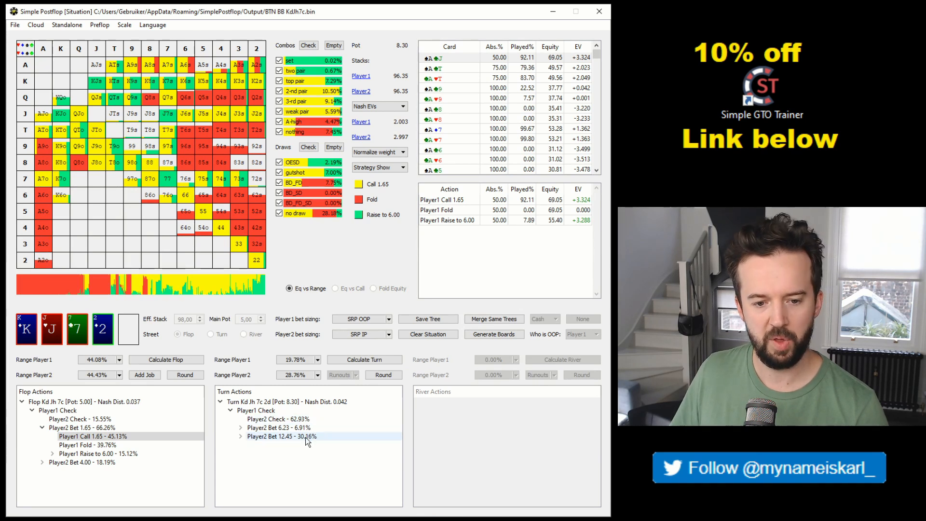
# Step: Add a Player2 bet of 16 after Player1's check on the Kd Jh 7c 2d turn
pyautogui.click(321, 401)
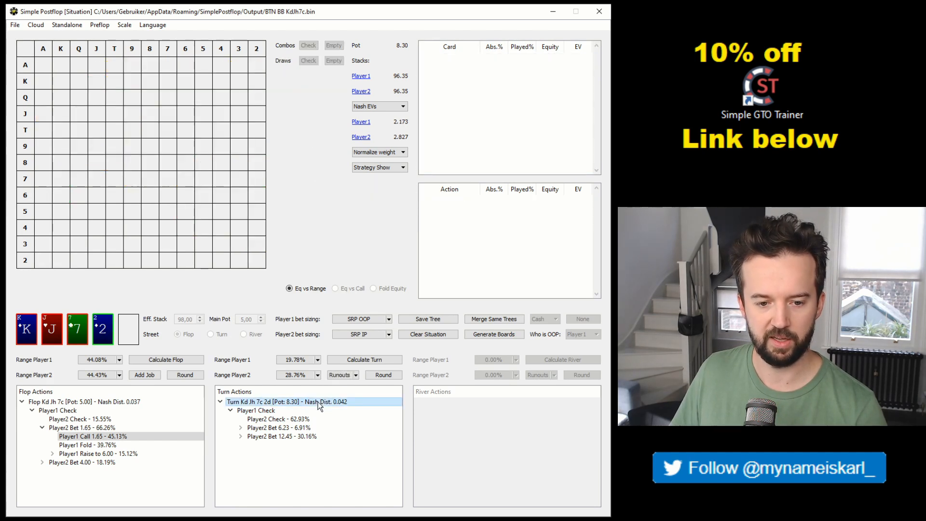
pyautogui.click(279, 410)
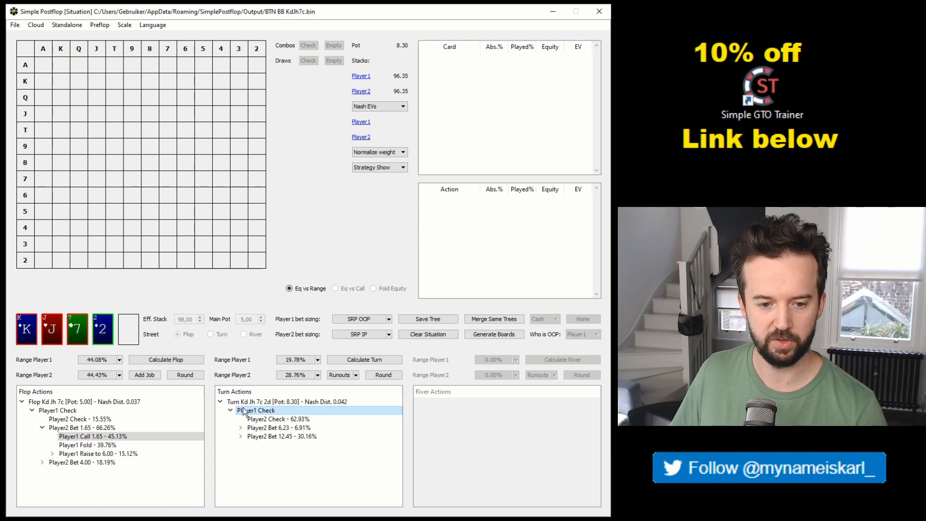
pyautogui.rightClick(263, 411)
pyautogui.click(290, 417)
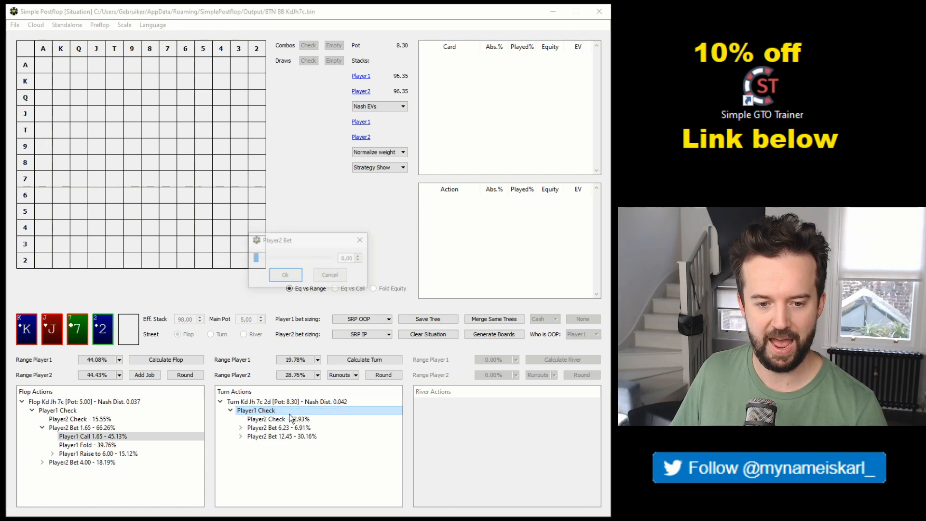
pyautogui.write('1')
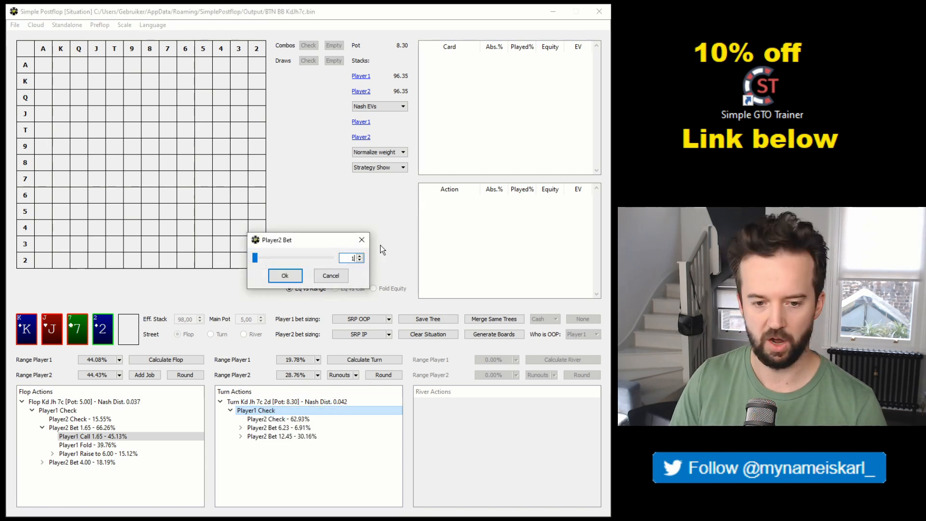
pyautogui.write('6')
pyautogui.press('Return')
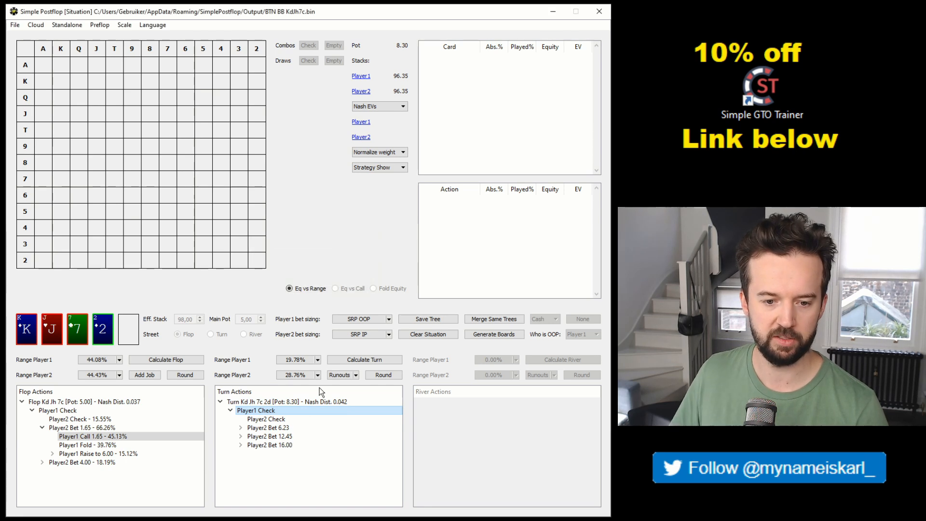
# Step: Calculate the turn and display the strategy for Player2's 16.00 bet
pyautogui.click(367, 359)
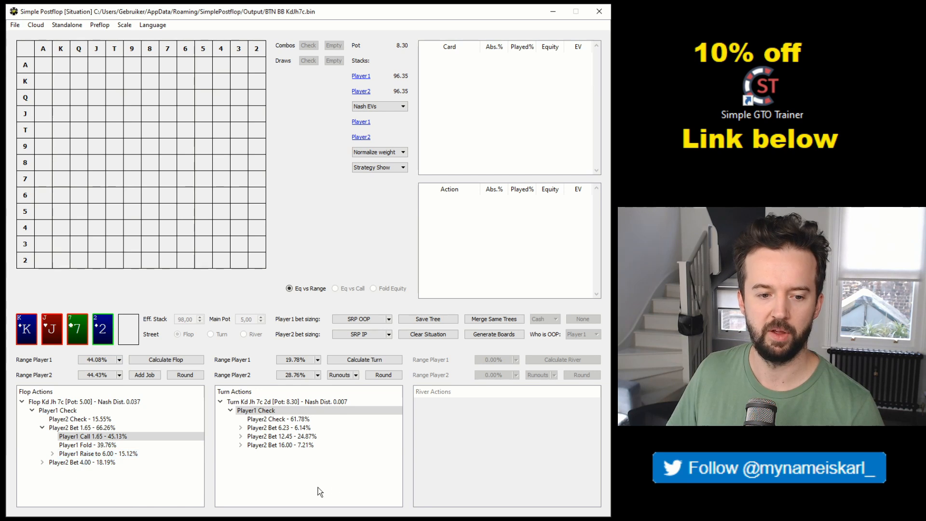
pyautogui.click(311, 444)
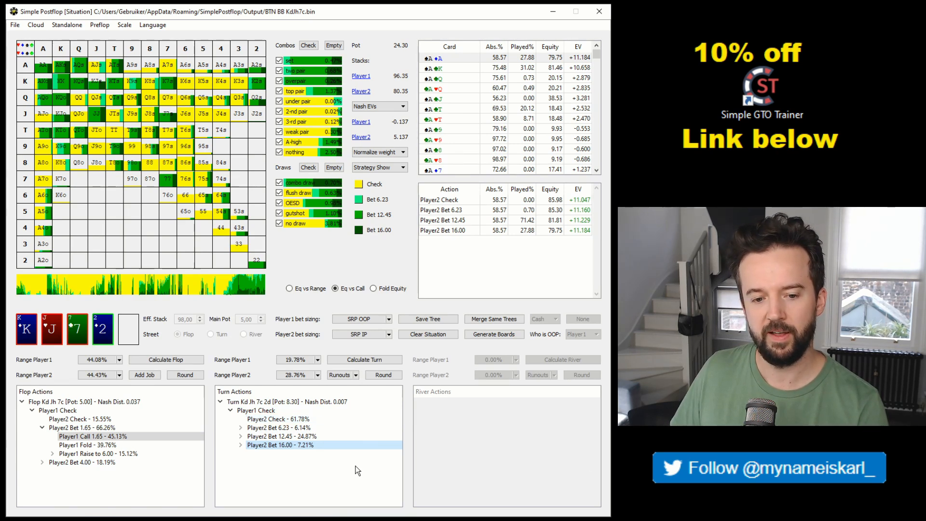
# Step: Deal the 3d as the river card after Player2's turn check and calculate the river
pyautogui.click(366, 421)
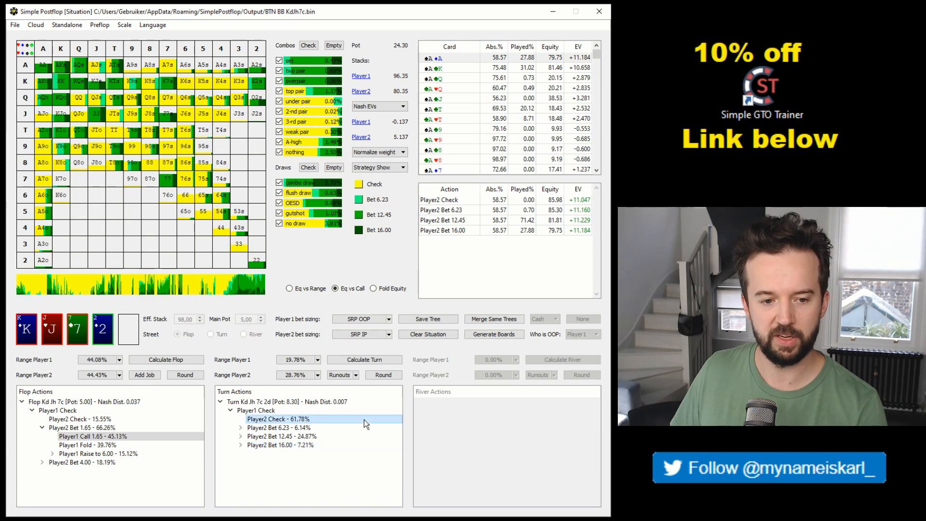
pyautogui.click(126, 336)
pyautogui.click(369, 477)
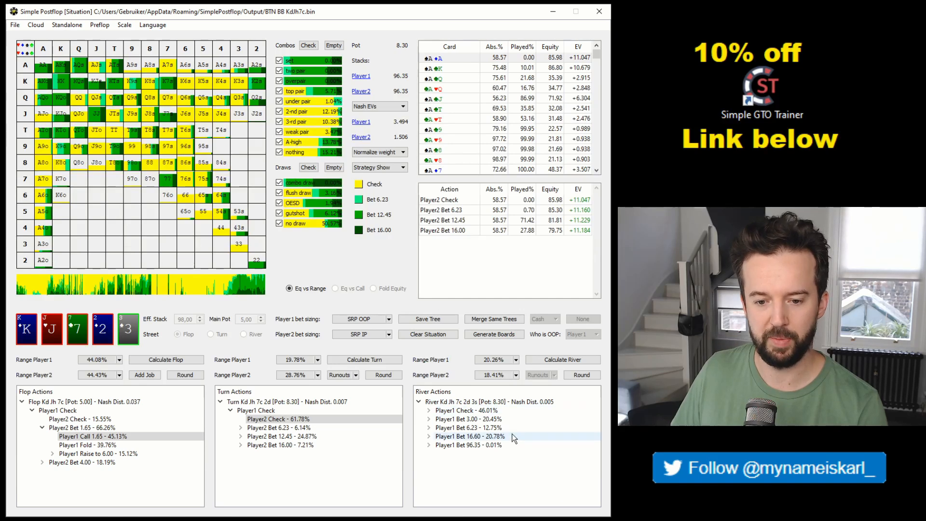
pyautogui.click(125, 337)
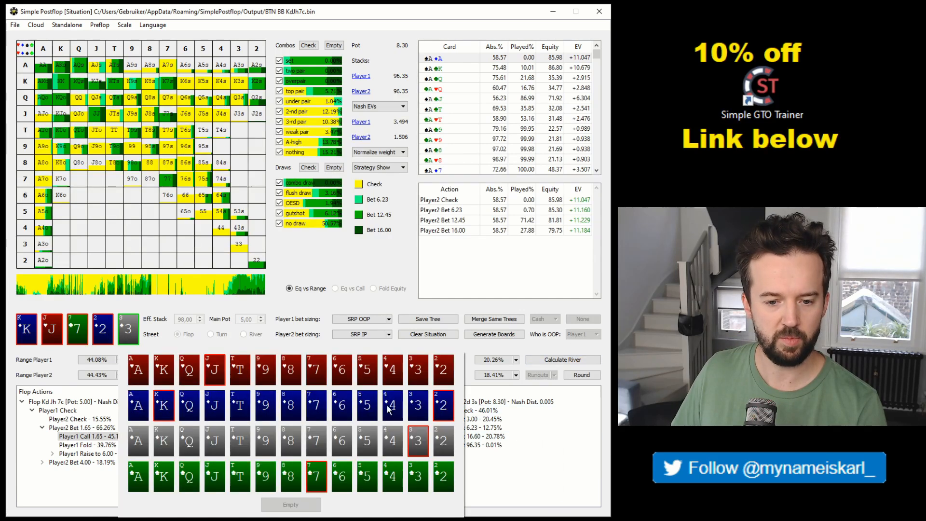
pyautogui.click(419, 408)
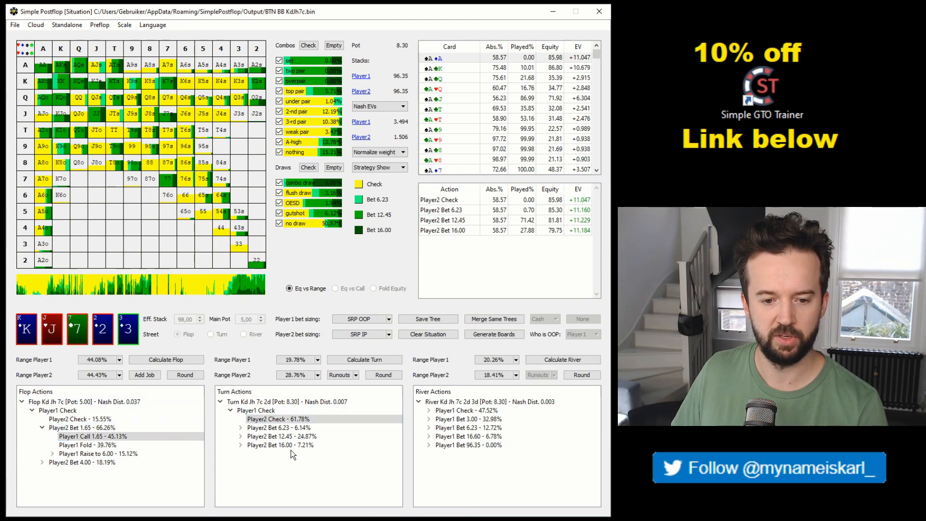
pyautogui.click(579, 362)
# Step: Delete Player1's 3.00 bet node on the river and recalculate the river
pyautogui.click(510, 422)
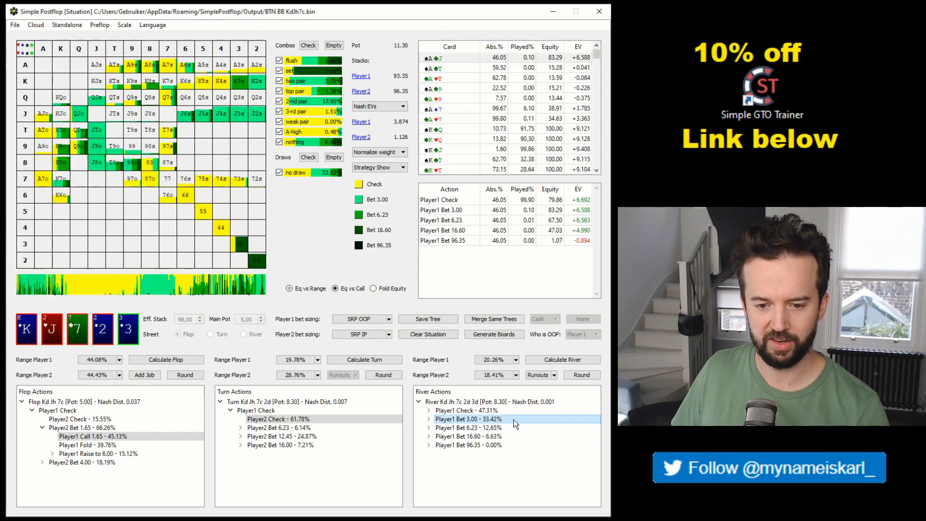
pyautogui.rightClick(511, 418)
pyautogui.click(543, 496)
pyautogui.click(565, 358)
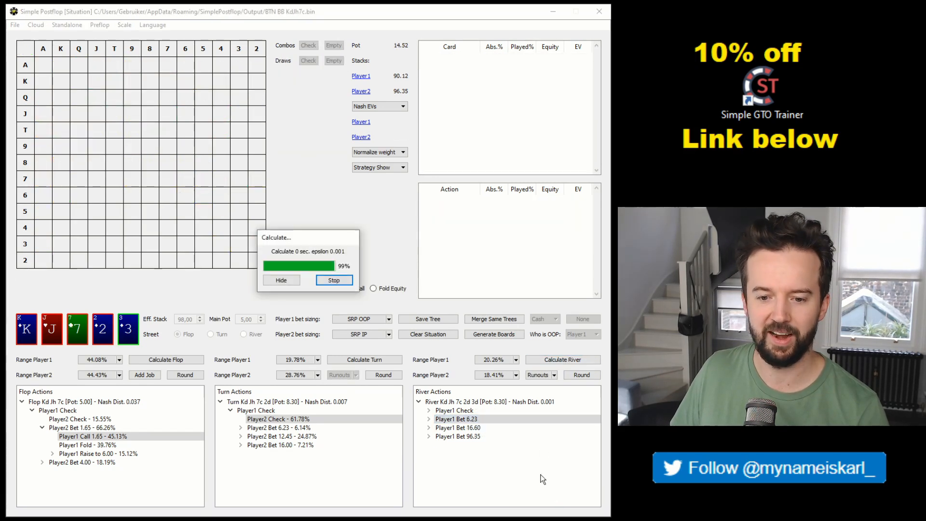
# Step: Add a Player1 bet of 3.00 at the start of the Kd Jh 7c 2d 3d river and recalculate the river
pyautogui.click(532, 403)
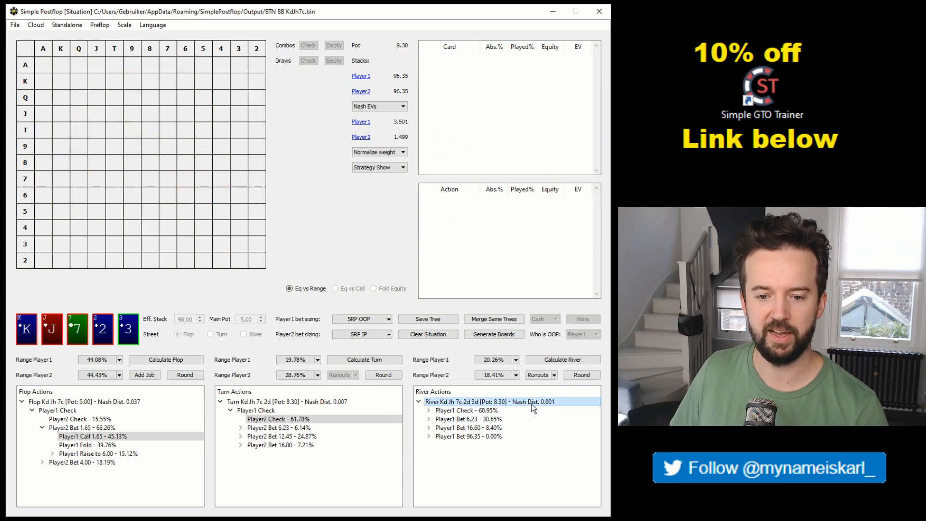
pyautogui.rightClick(470, 405)
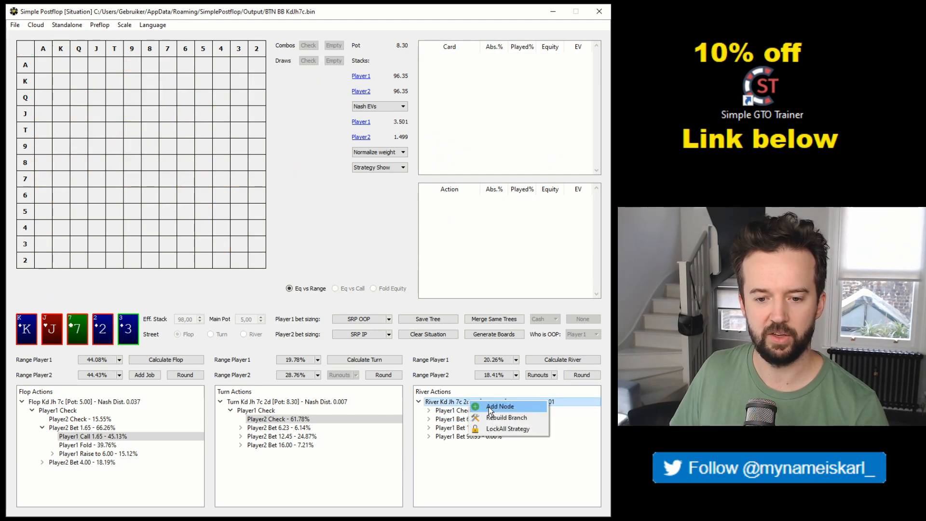
pyautogui.click(487, 407)
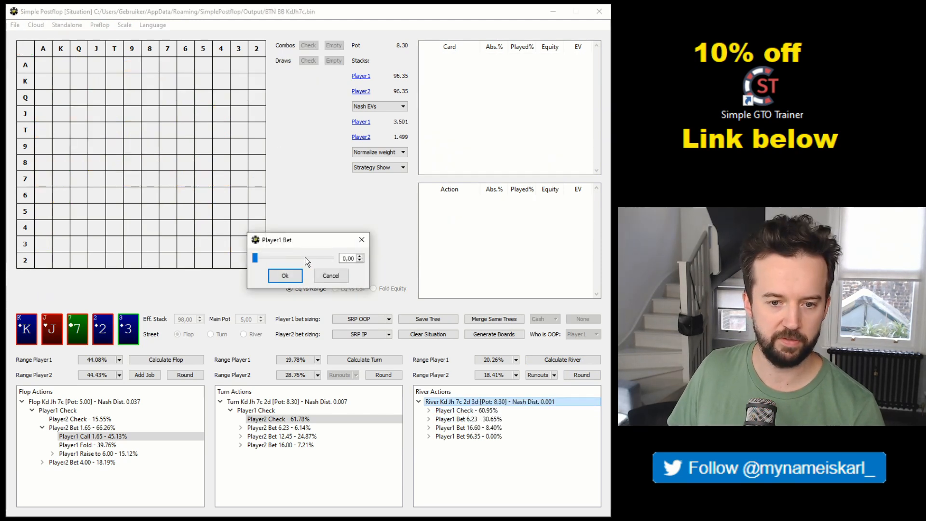
pyautogui.scroll(3, 304, 257)
pyautogui.click(285, 276)
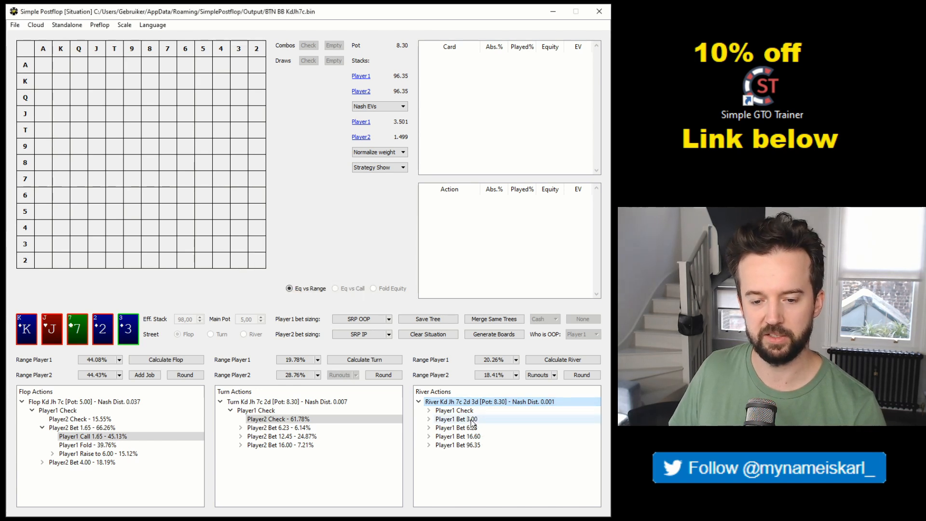
pyautogui.click(574, 360)
pyautogui.press('Return')
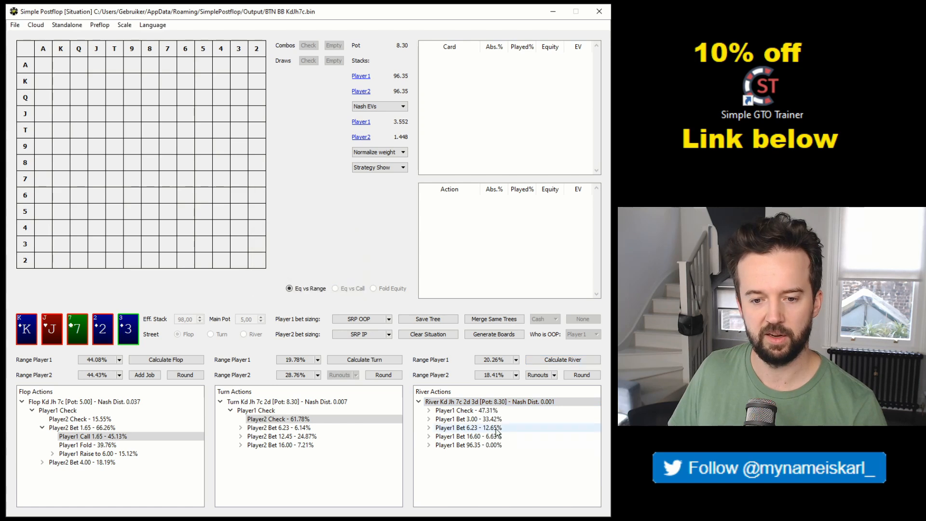
# Step: Add a Player2 raise to 30.00 against Player1's 3.00 river bet and recalculate the river
pyautogui.click(430, 419)
pyautogui.click(429, 419)
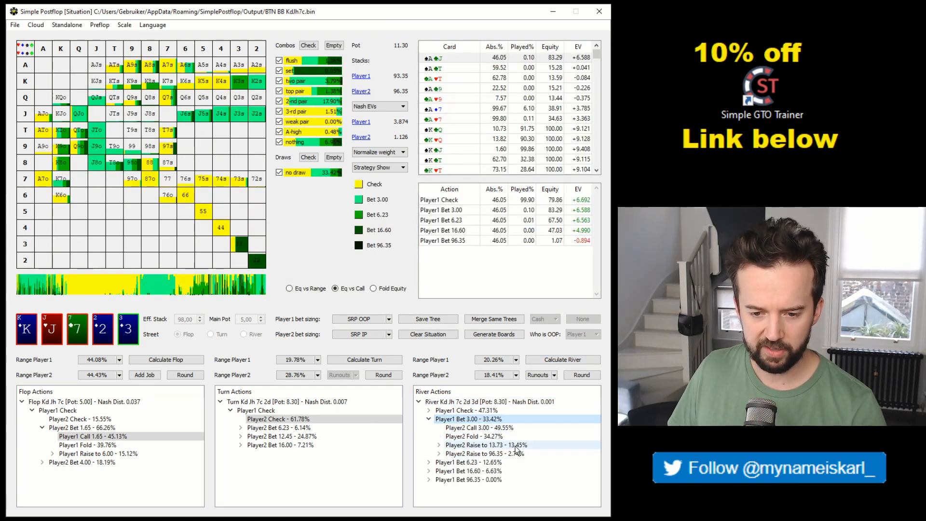
pyautogui.rightClick(494, 419)
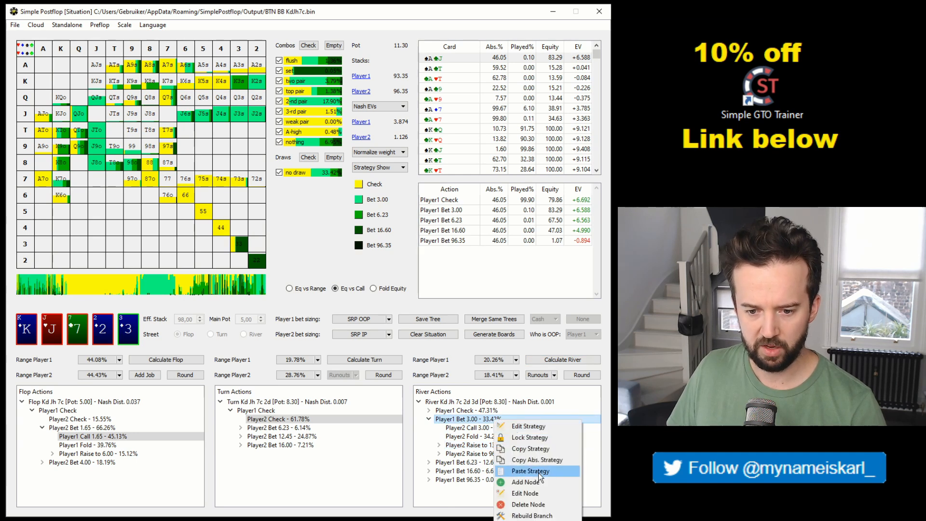
pyautogui.click(516, 480)
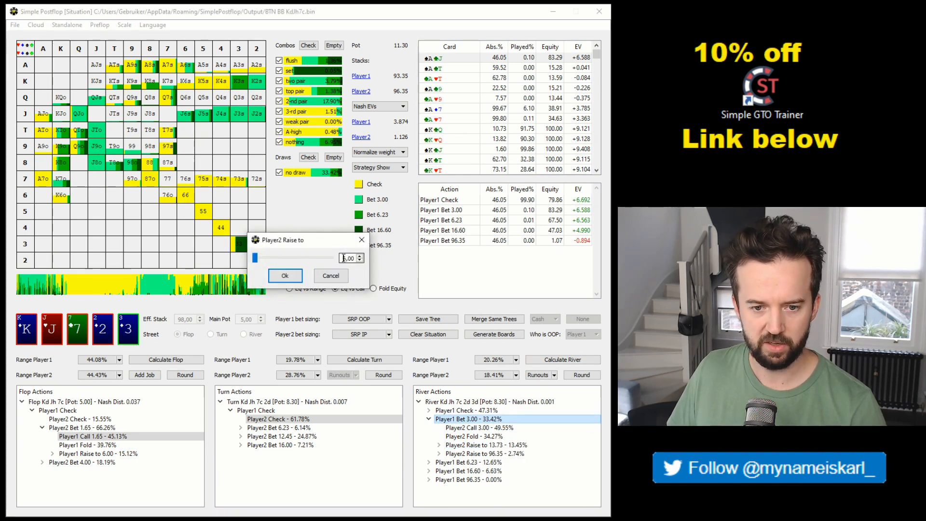
pyautogui.moveTo(342, 258); pyautogui.dragTo(404, 264)
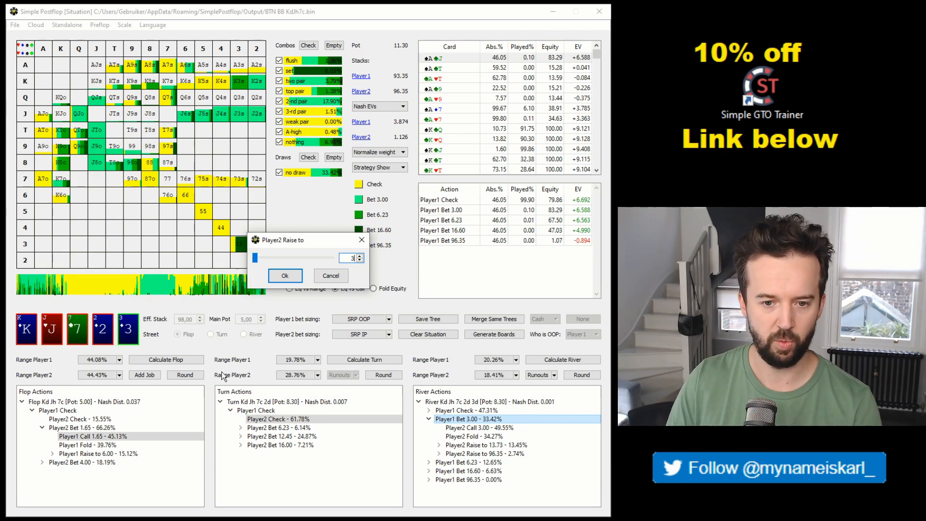
pyautogui.press('Return')
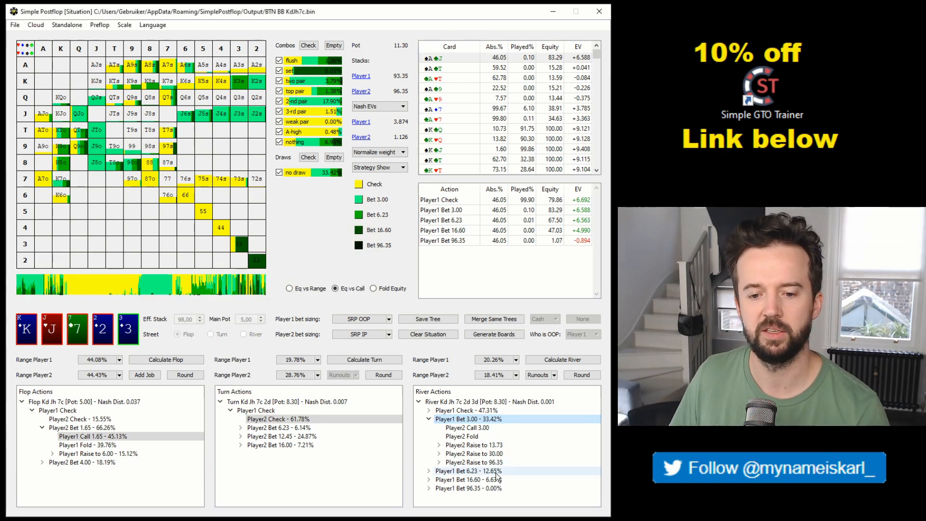
pyautogui.click(573, 359)
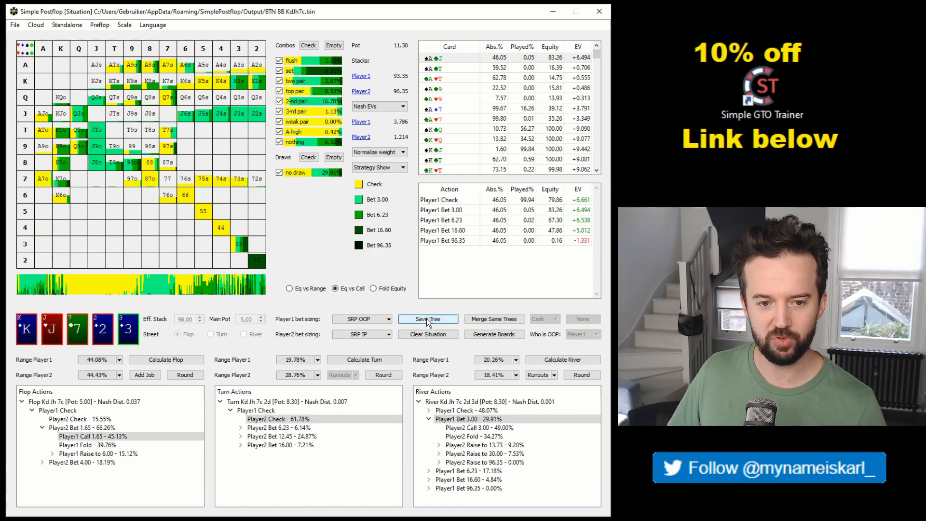
pyautogui.click(356, 319)
pyautogui.click(346, 375)
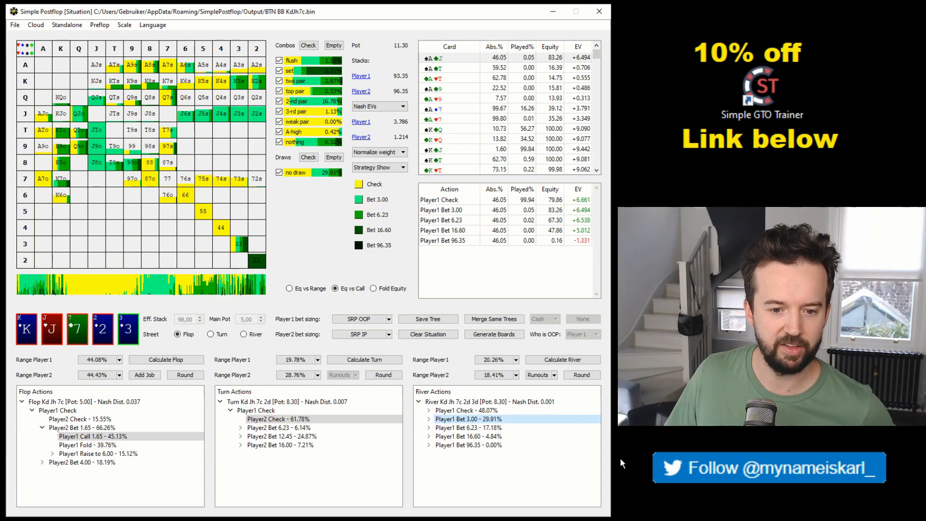
# Step: Examine how Player2 plays second pair at the 1.65 flop bet by filtering the combos, and restore all combos
pyautogui.click(76, 428)
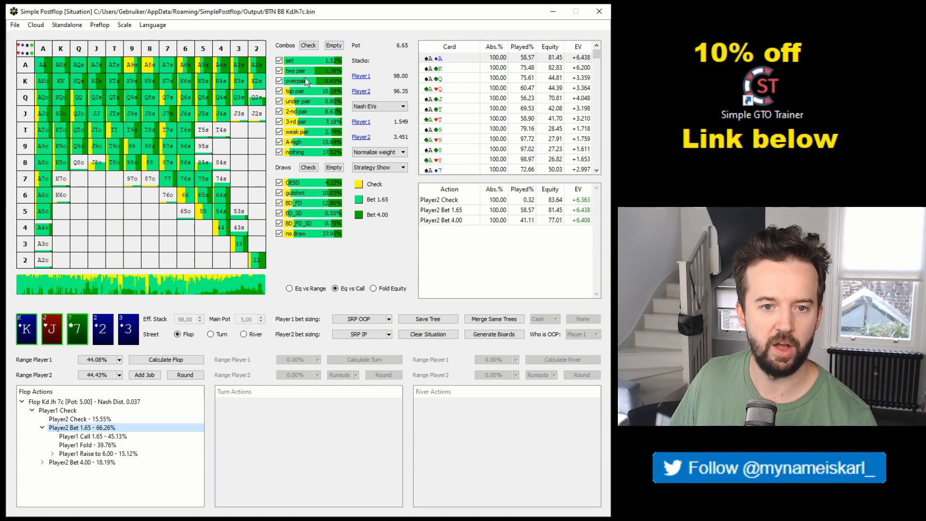
pyautogui.click(333, 46)
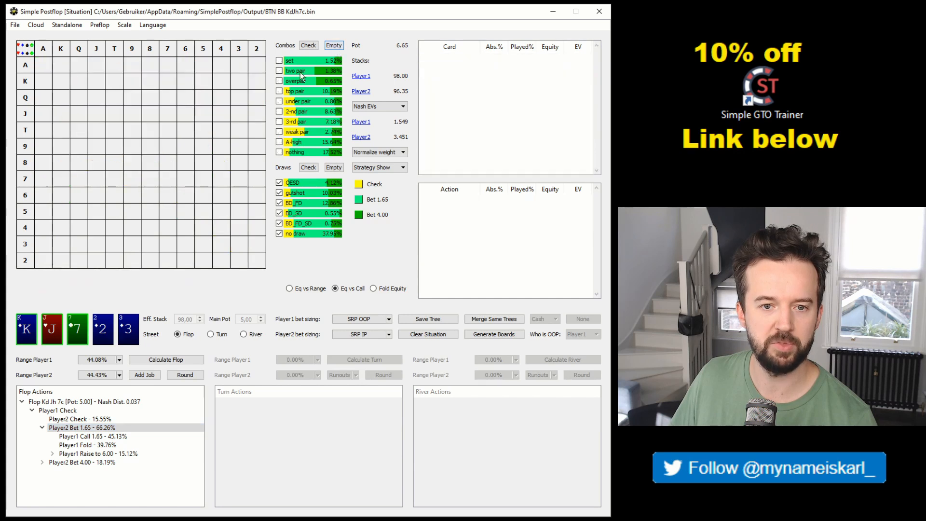
pyautogui.click(278, 111)
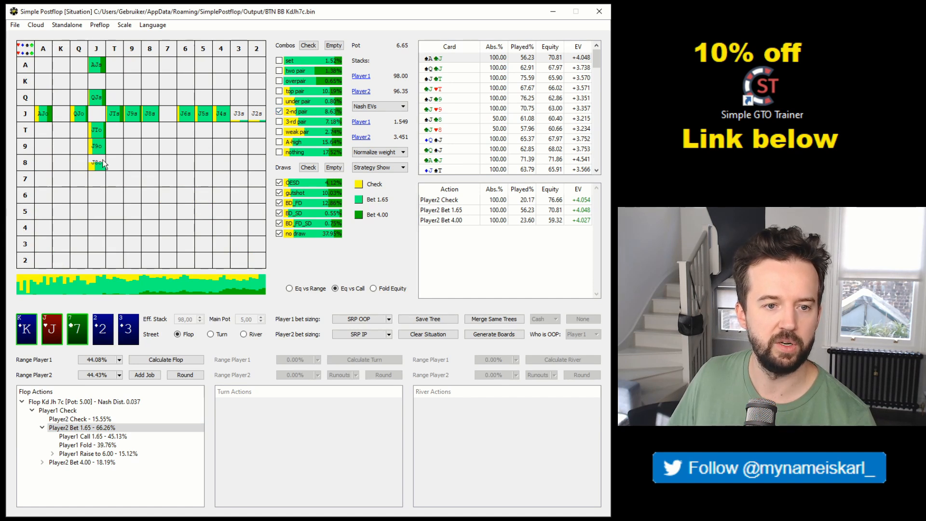
pyautogui.click(280, 113)
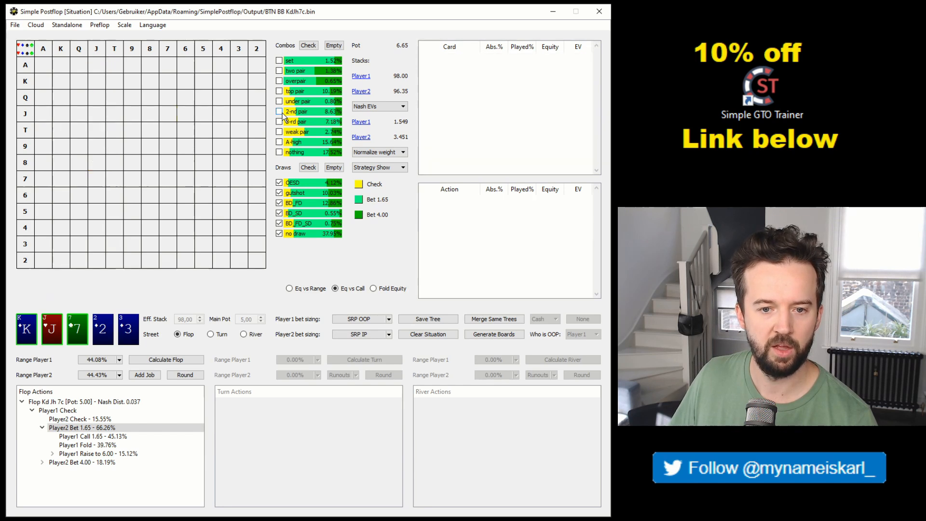
pyautogui.click(310, 44)
# Step: Filter Player2's flop draws to gutshots, inspect AQs and ATo, and restore all draws
pyautogui.click(334, 167)
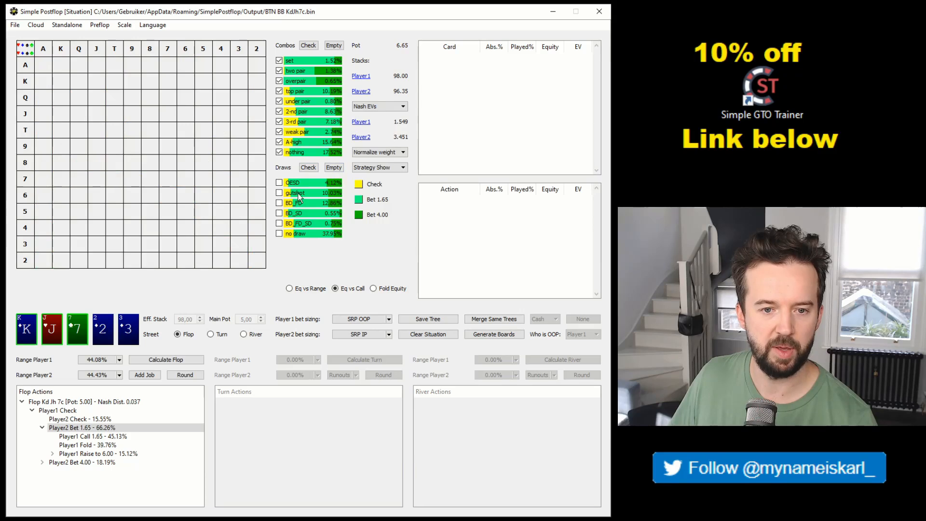
pyautogui.click(300, 195)
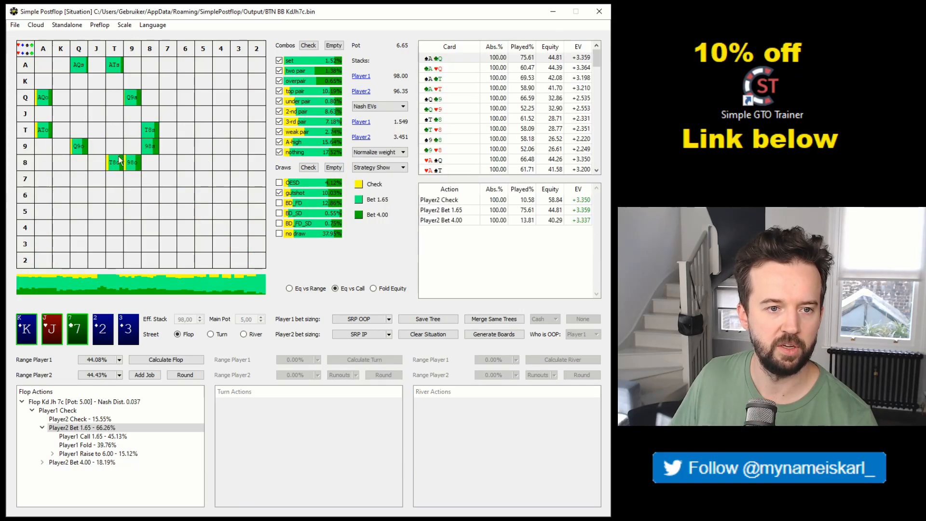
pyautogui.click(83, 69)
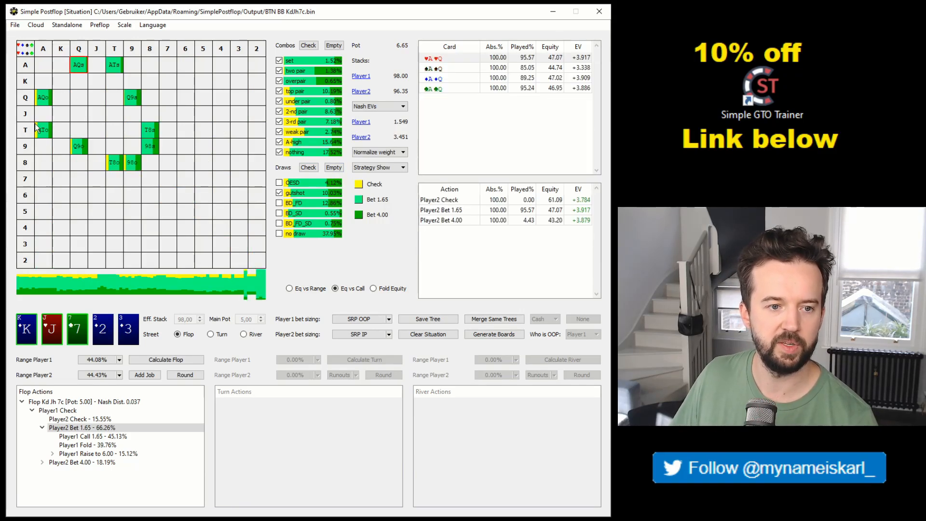
pyautogui.click(48, 132)
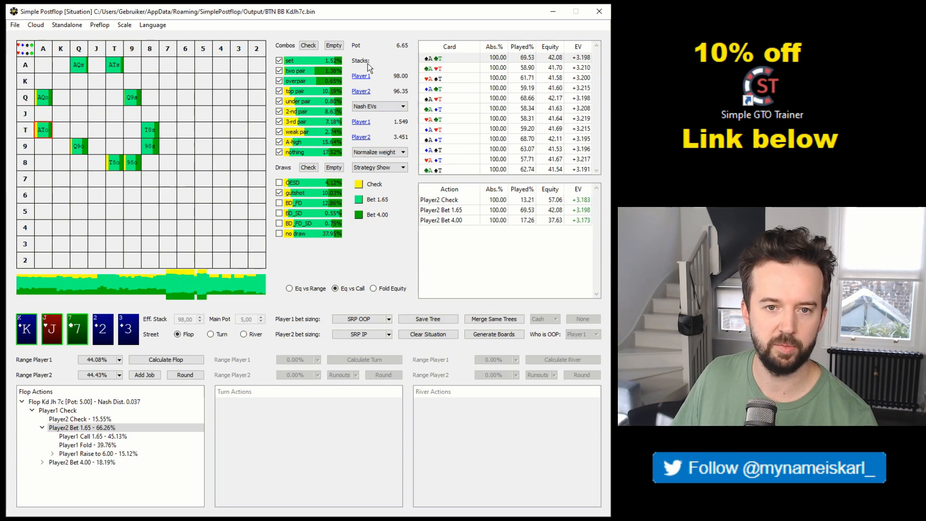
pyautogui.click(334, 169)
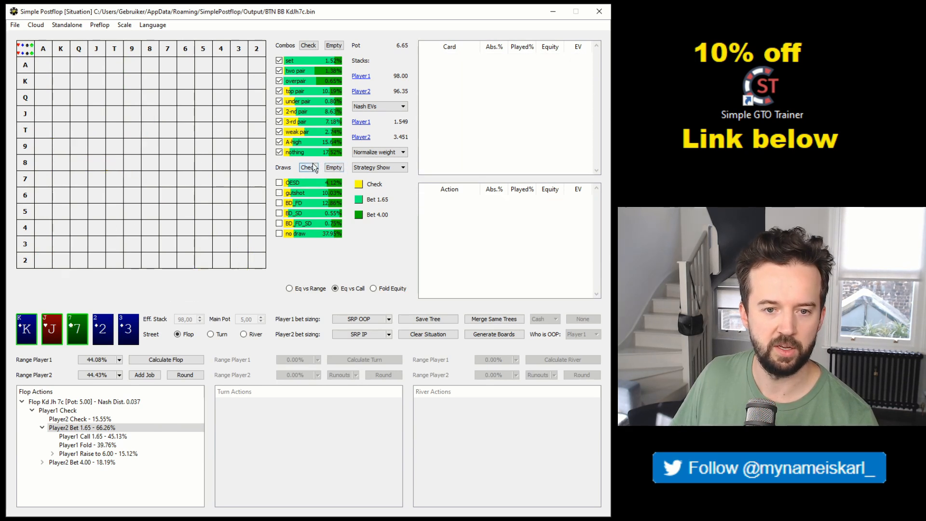
pyautogui.click(308, 166)
# Step: Examine Player2's top-pair hands at the 12.45 turn bet following Player1's flop call, and restore all combos
pyautogui.click(89, 436)
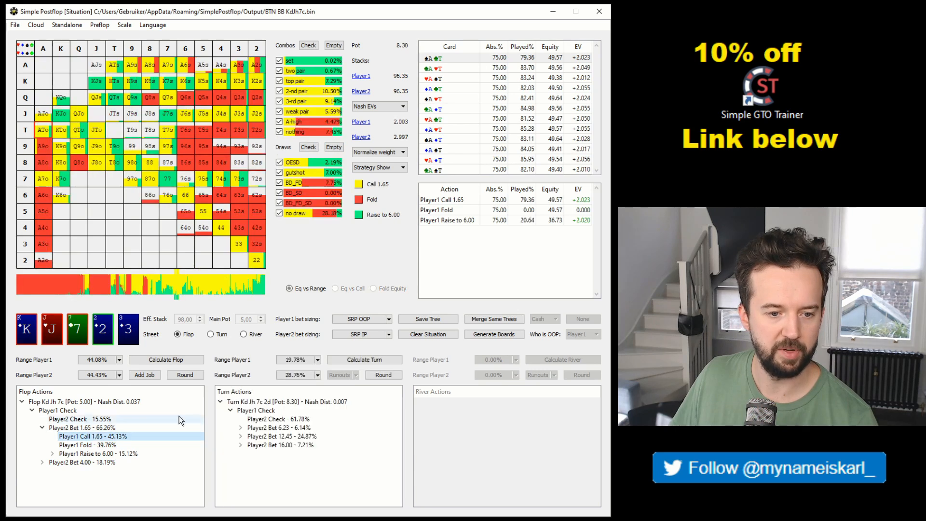
pyautogui.click(351, 433)
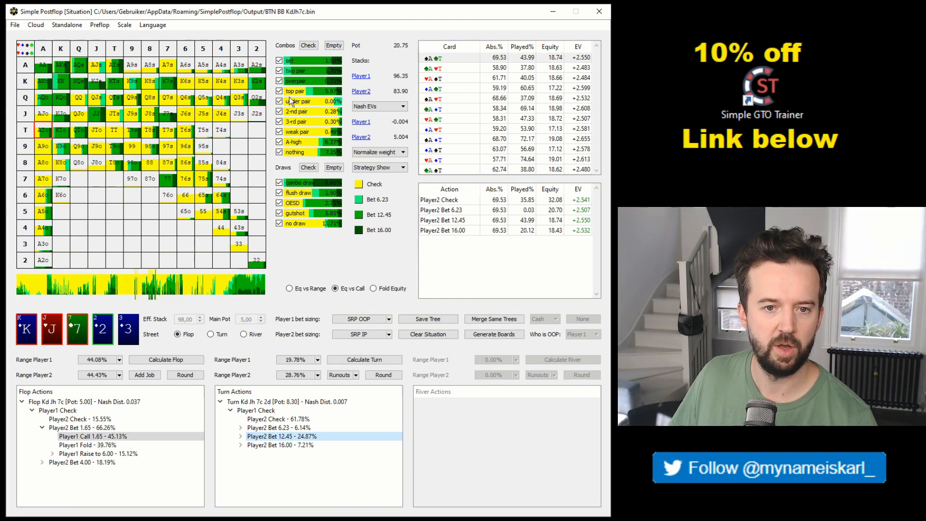
pyautogui.click(333, 46)
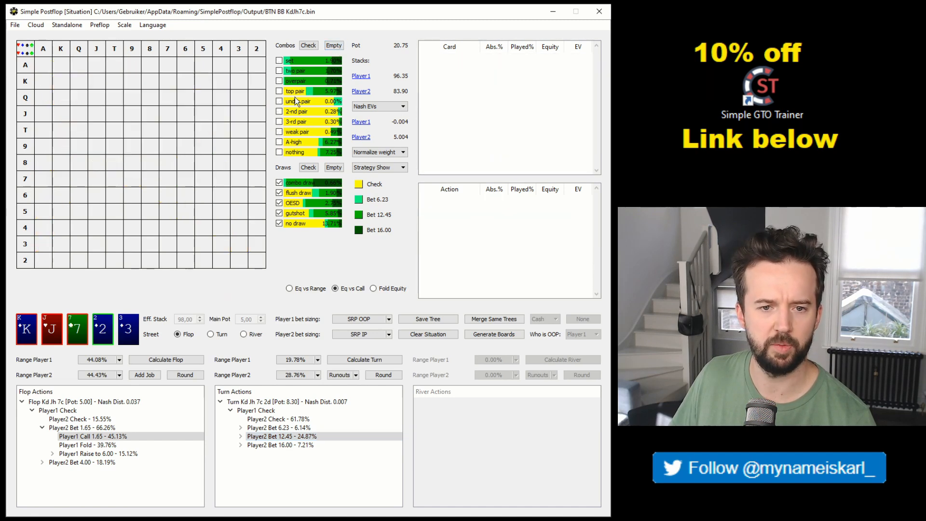
pyautogui.click(299, 92)
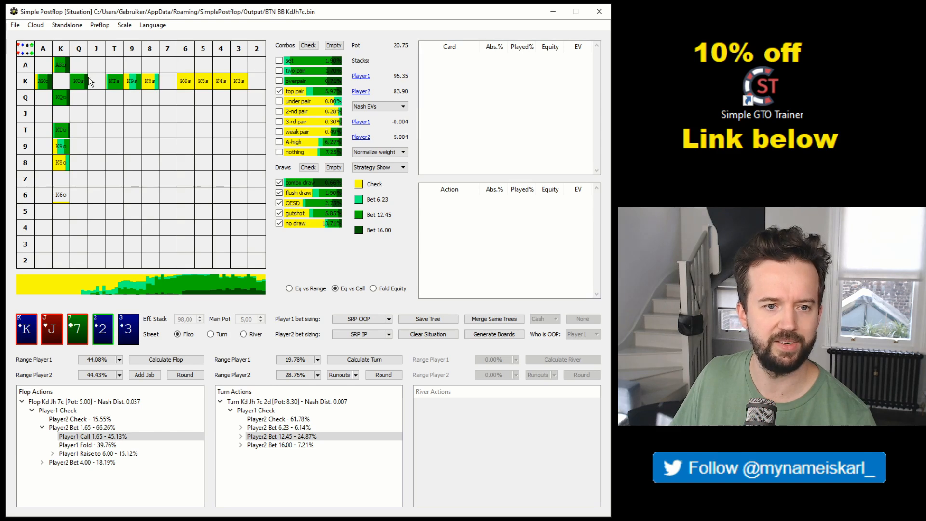
pyautogui.click(308, 45)
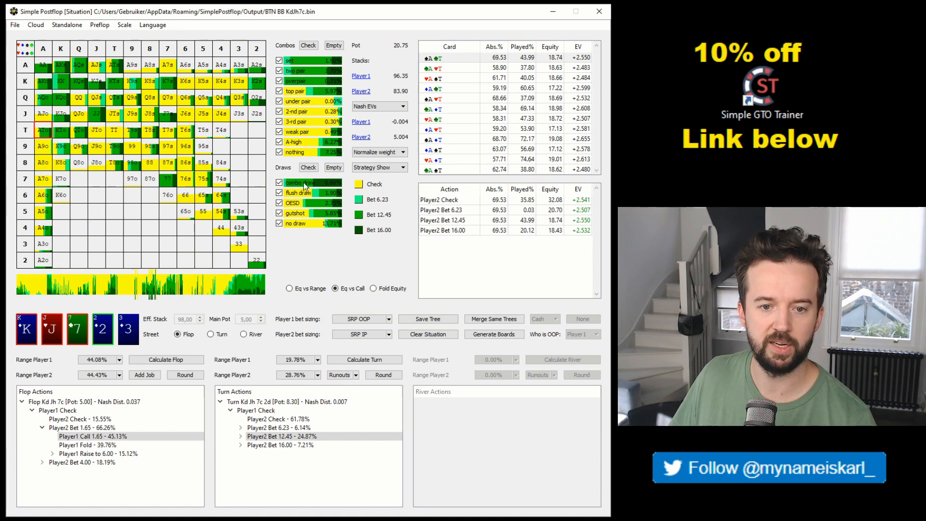
# Step: Filter Player2's turn draws to OESD and inspect the QTs combos
pyautogui.click(334, 168)
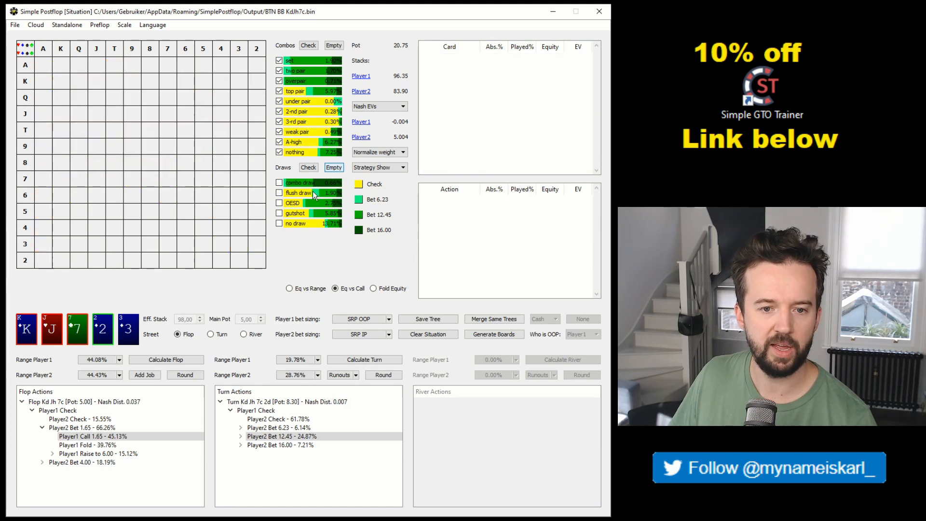
pyautogui.click(296, 204)
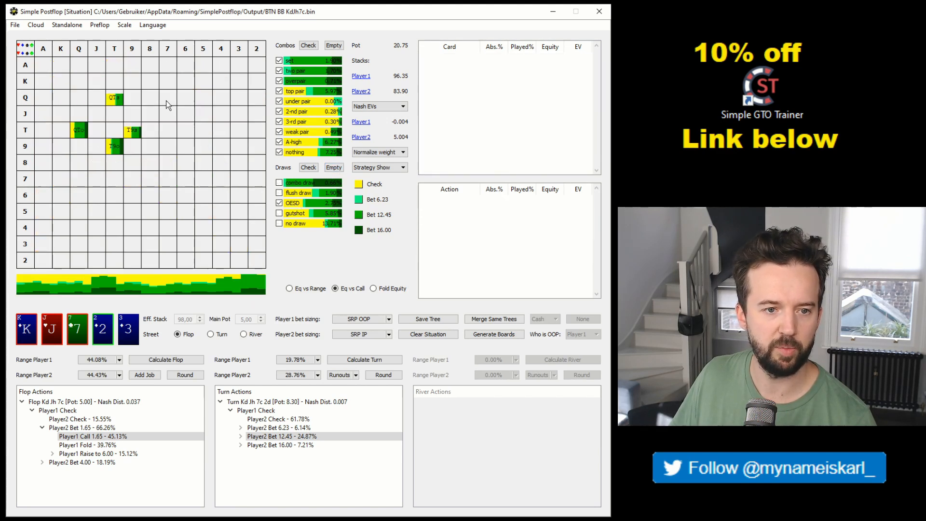
pyautogui.click(117, 100)
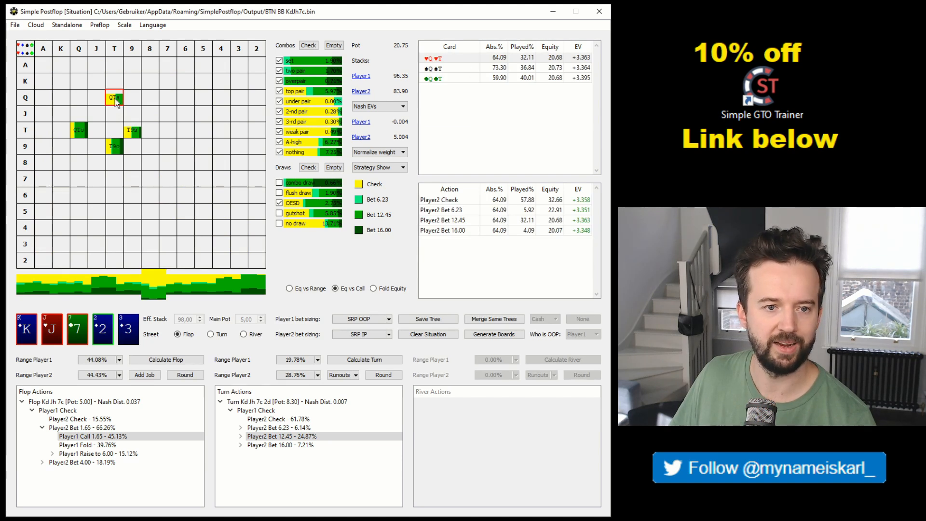
# Step: Compare Player2's turn actions for the individual QTs suit combos, viewing their equity against the range and against calls
pyautogui.click(453, 60)
pyautogui.click(445, 68)
pyautogui.click(444, 79)
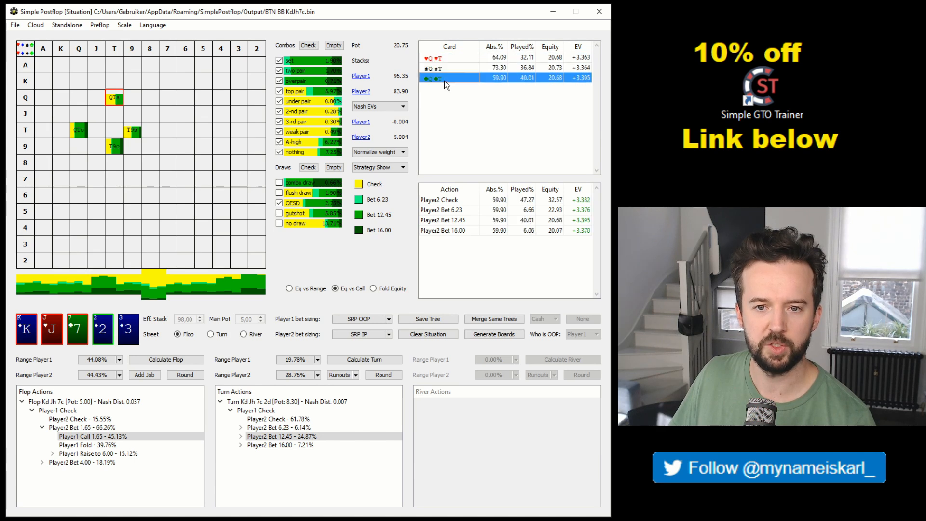
pyautogui.click(452, 65)
pyautogui.click(457, 58)
pyautogui.click(451, 68)
pyautogui.click(453, 77)
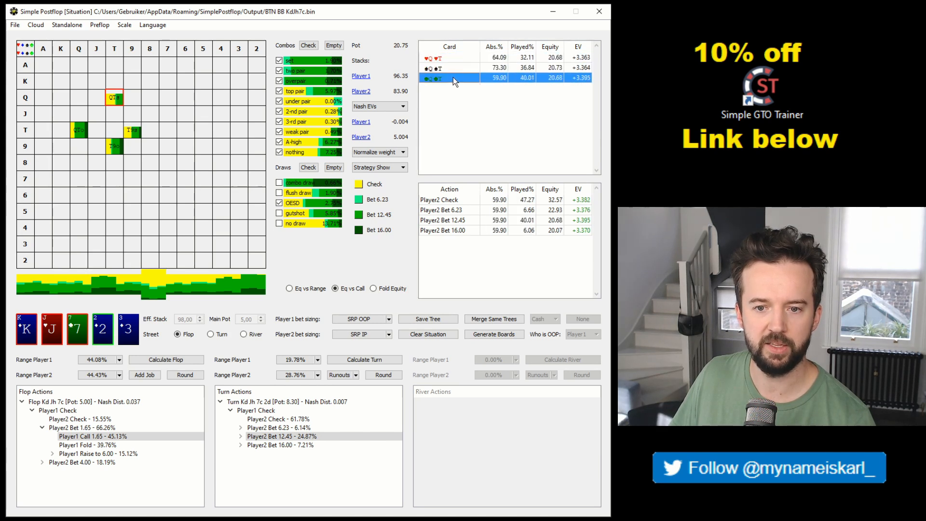
pyautogui.click(466, 68)
pyautogui.click(467, 60)
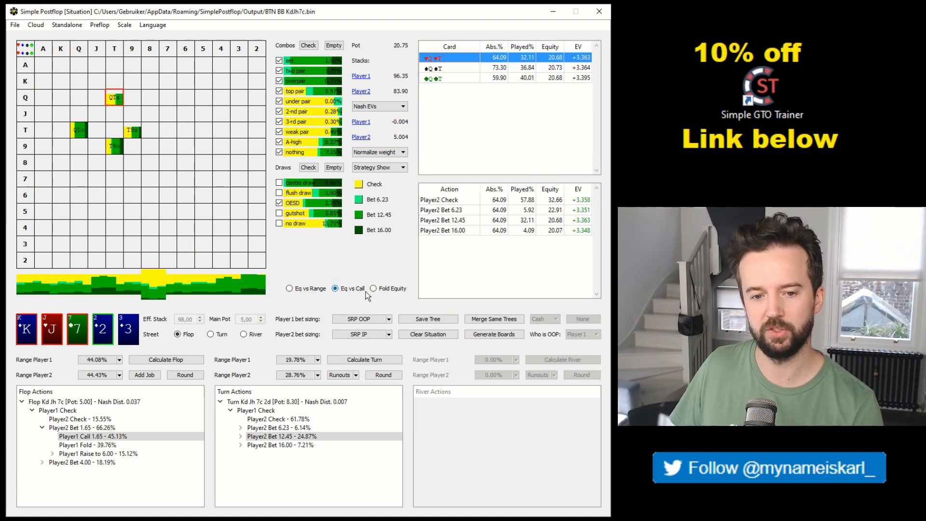
pyautogui.click(318, 289)
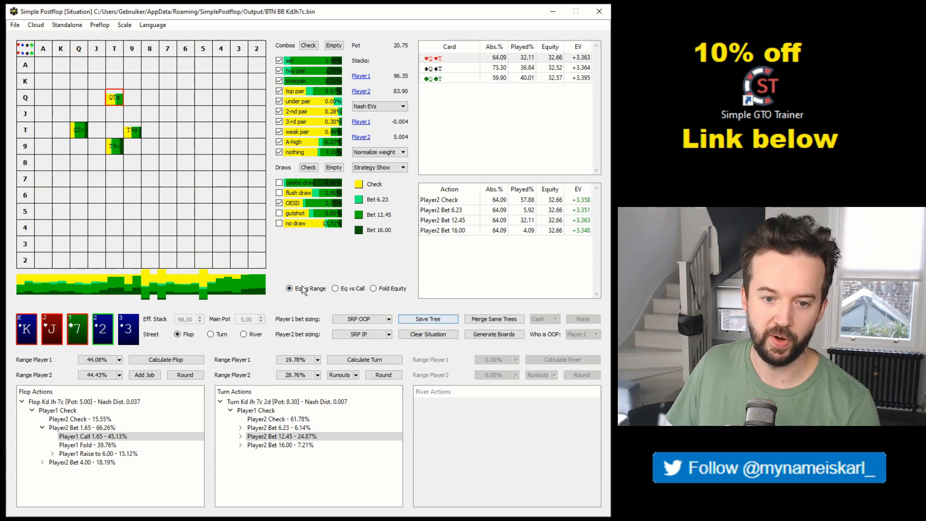
pyautogui.click(346, 290)
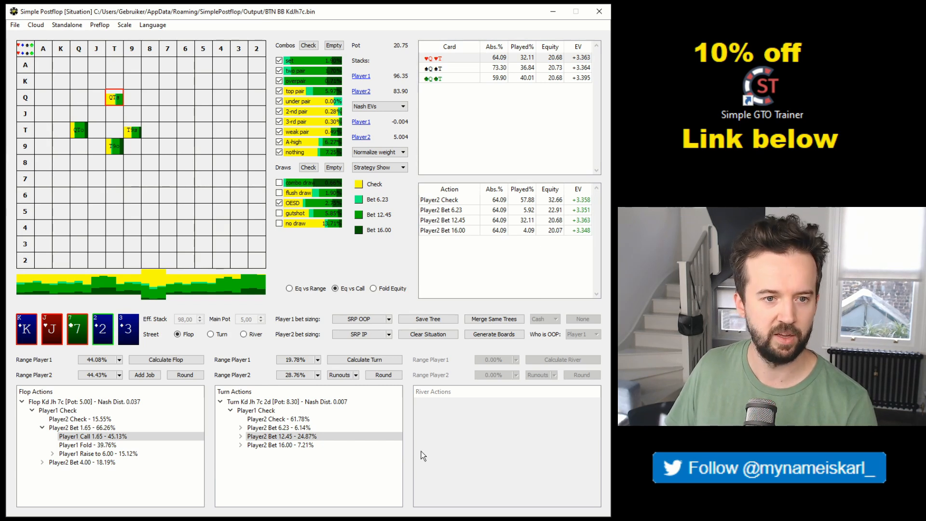
# Step: Restore all draws and inspect the K8s and K4s combos at Player2's 12.45 turn bet
pyautogui.click(308, 167)
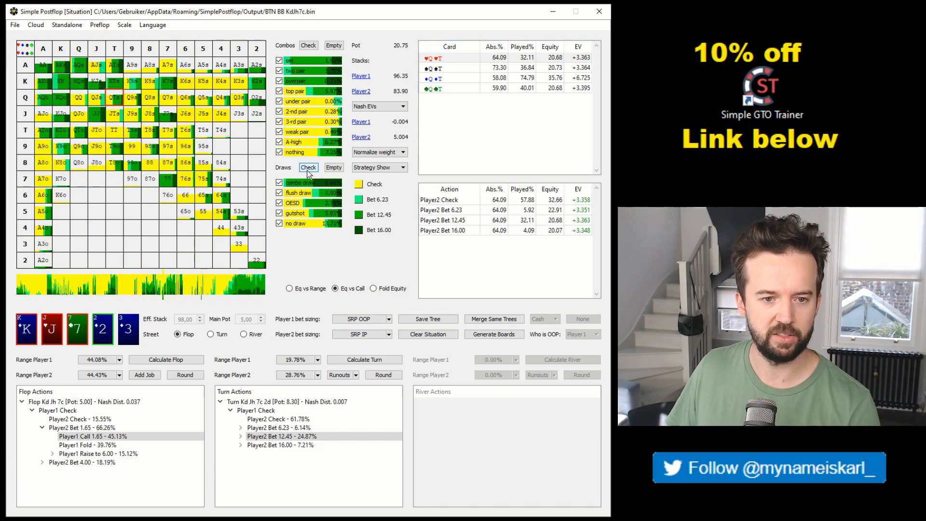
pyautogui.click(152, 83)
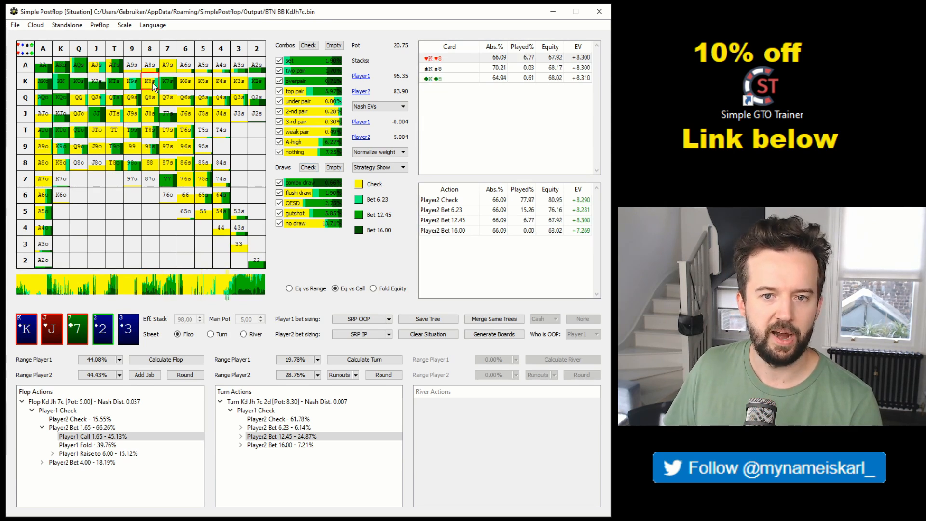
pyautogui.click(225, 87)
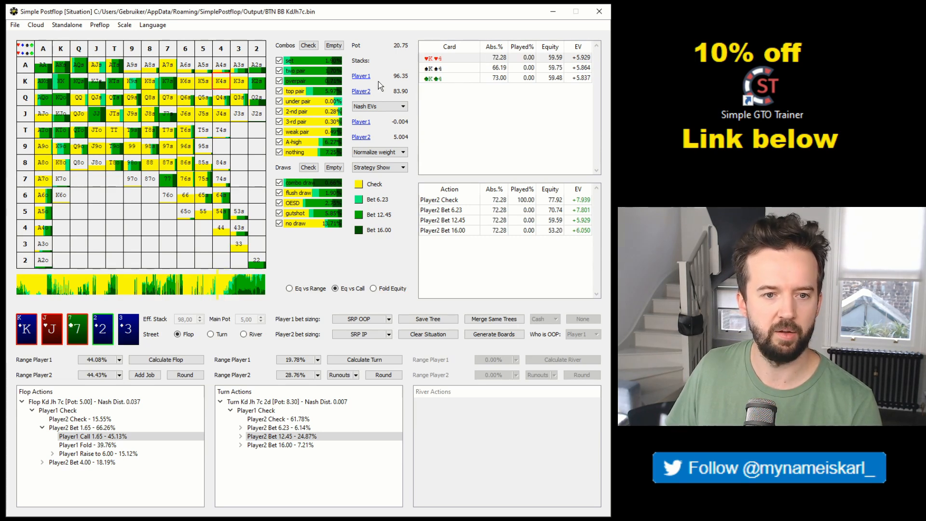
pyautogui.click(454, 68)
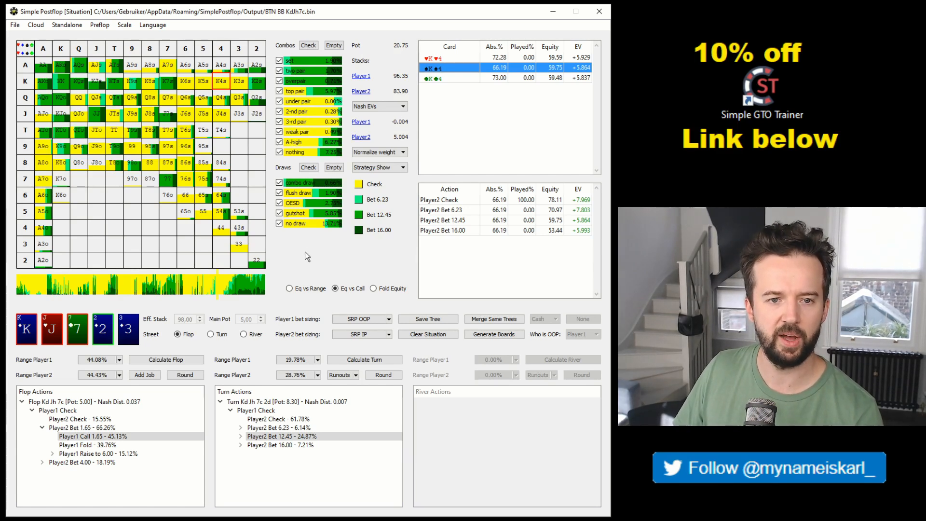
pyautogui.click(319, 250)
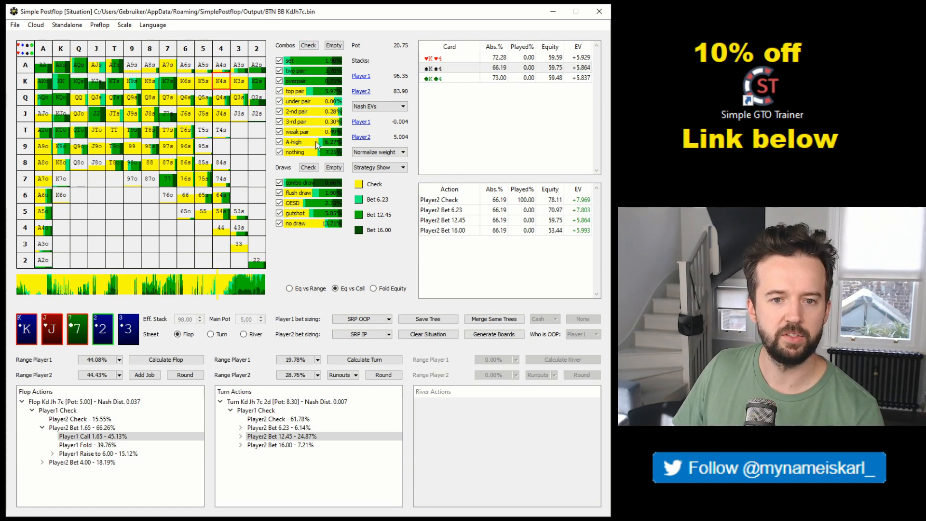
pyautogui.click(314, 435)
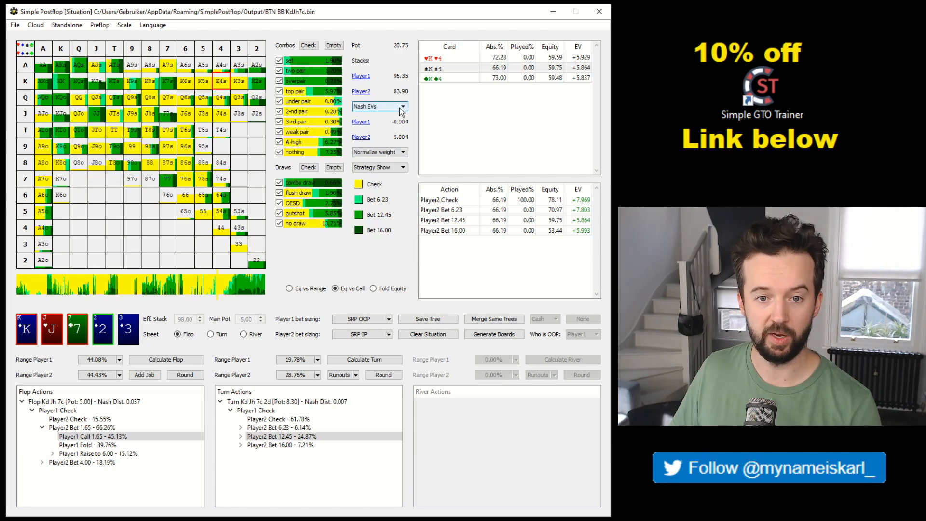
# Step: Keep the Nash EVs display and compare the players' EVs at the flop root and at the turn root following Player2's flop check
pyautogui.click(401, 109)
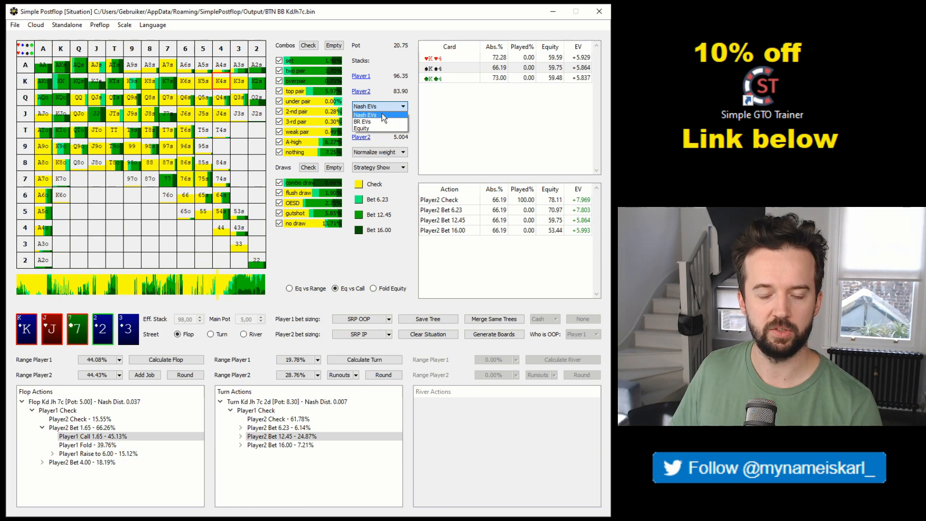
pyautogui.click(384, 116)
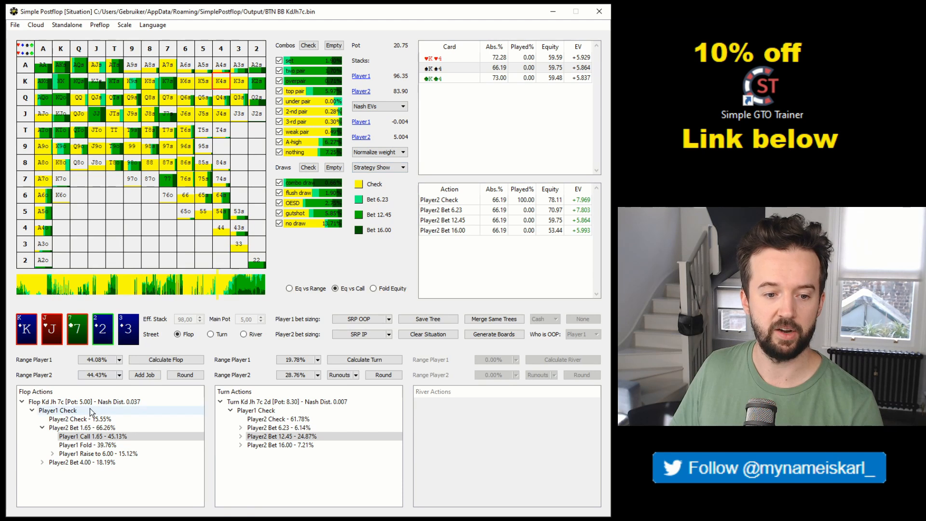
pyautogui.click(104, 402)
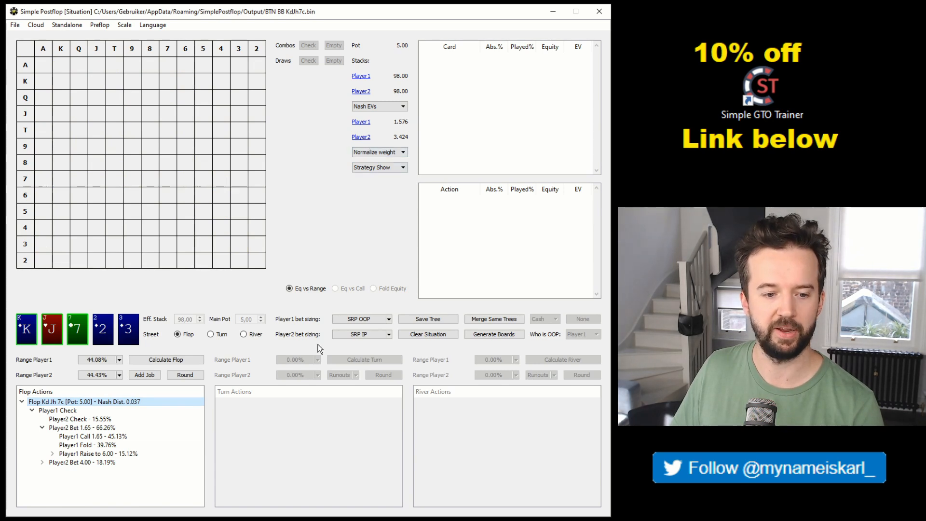
pyautogui.click(146, 419)
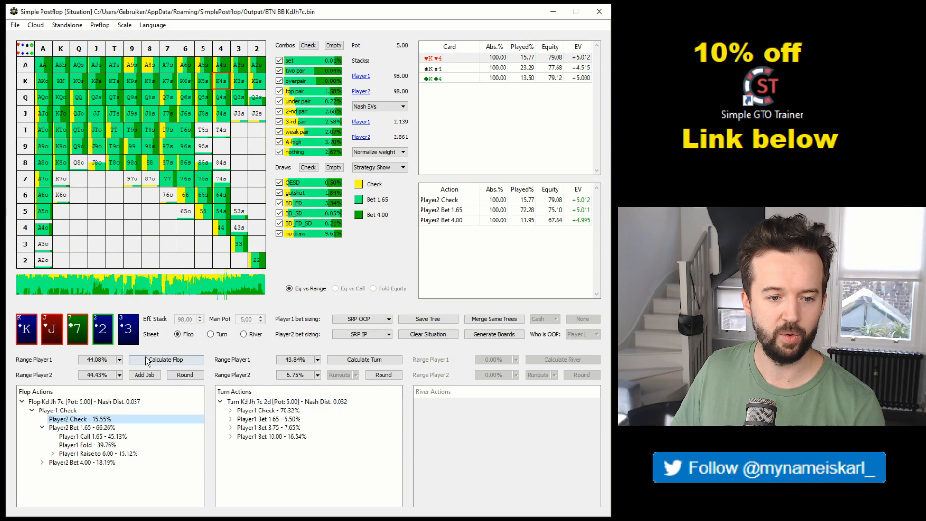
pyautogui.click(301, 401)
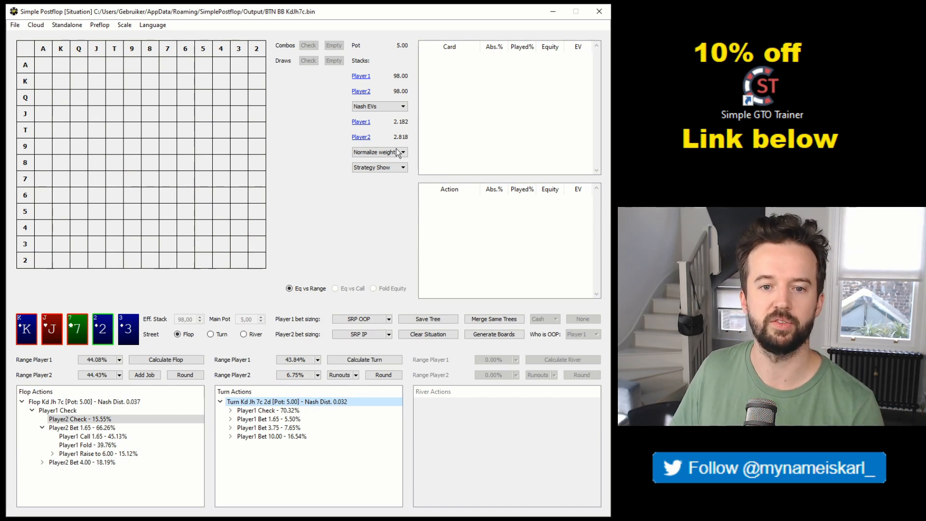
# Step: Inspect Player1's 10.00 turn bet and Player2's call against it
pyautogui.click(264, 436)
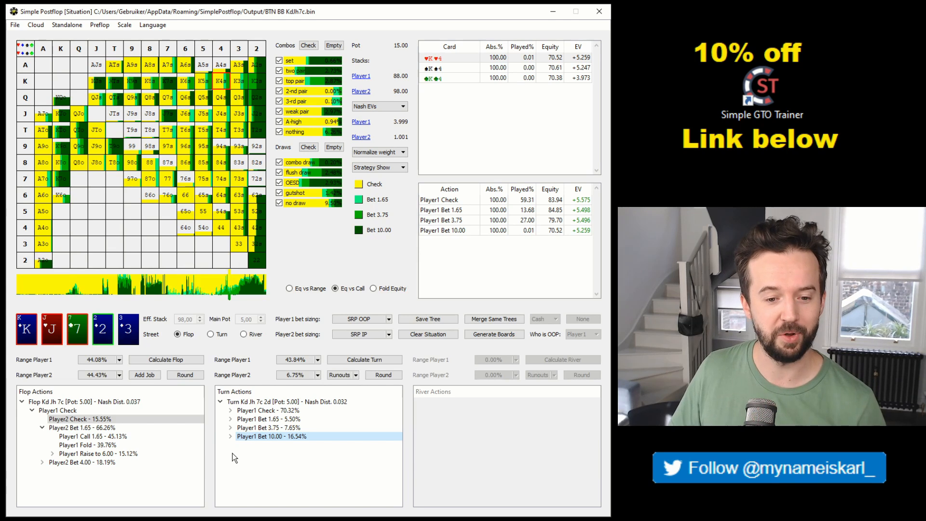
pyautogui.click(230, 436)
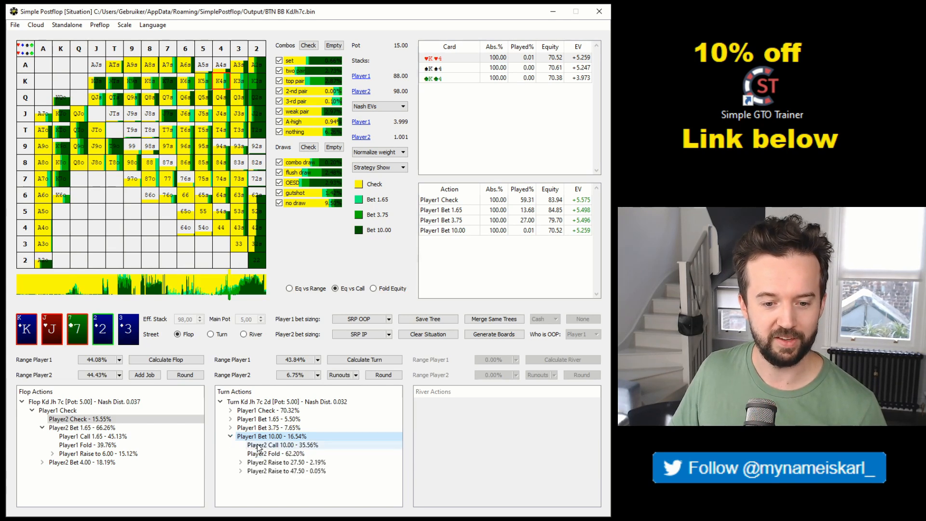
pyautogui.click(257, 445)
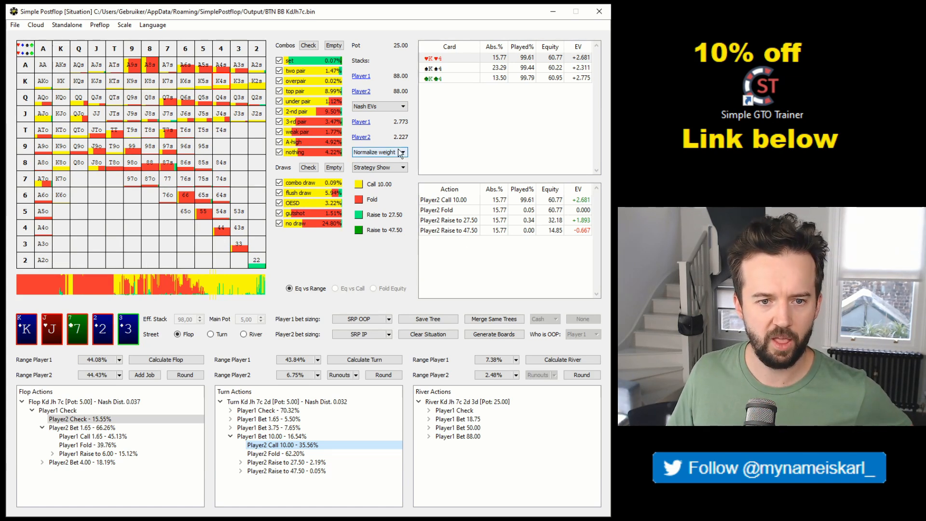
# Step: View the hand matrix with None weight and return it to Normalize weight
pyautogui.click(389, 153)
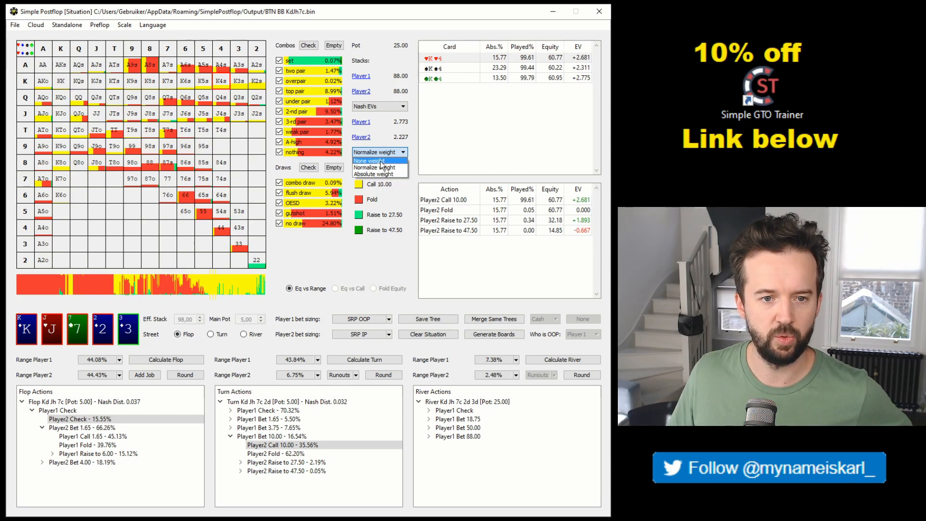
pyautogui.click(380, 161)
pyautogui.click(389, 152)
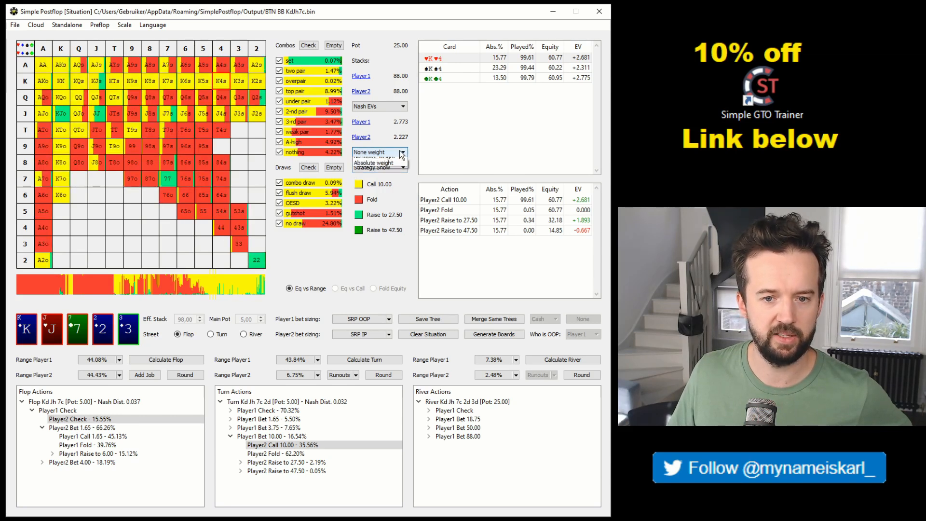
pyautogui.click(379, 167)
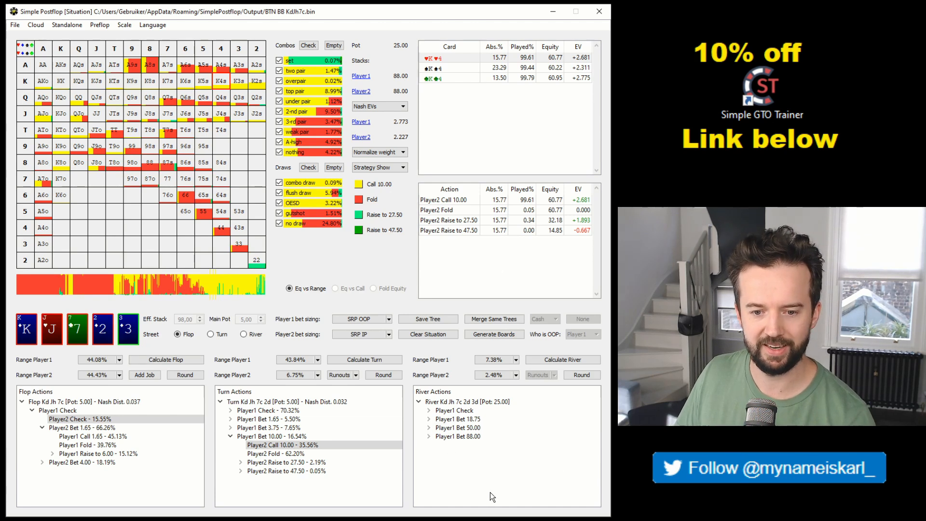
# Step: Calculate the river on Kd Jh 7c 2d 3d for the line where Player2 calls the 10.00 turn bet
pyautogui.click(503, 403)
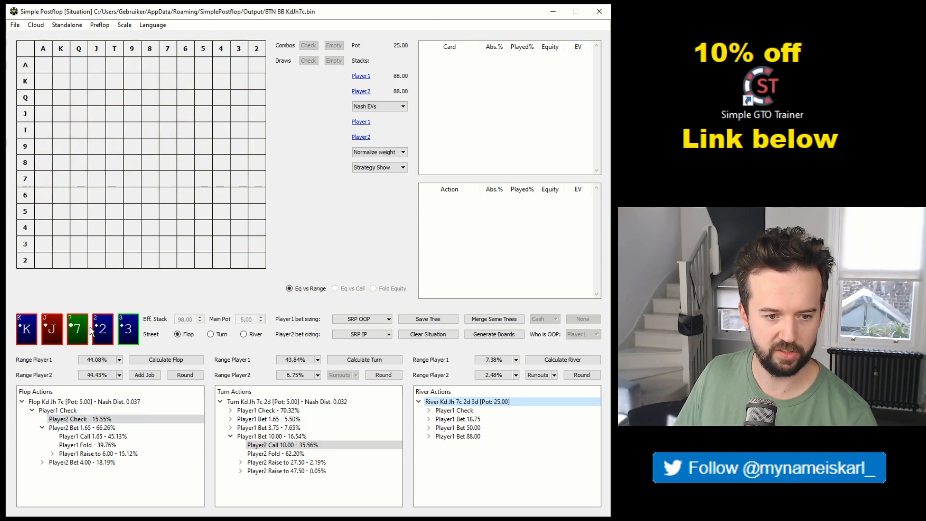
pyautogui.click(284, 437)
pyautogui.click(302, 445)
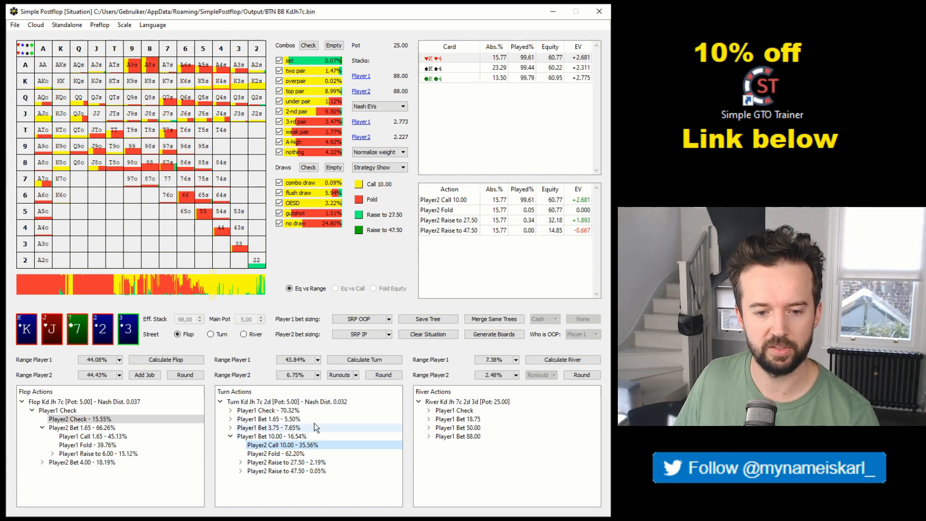
pyautogui.click(334, 398)
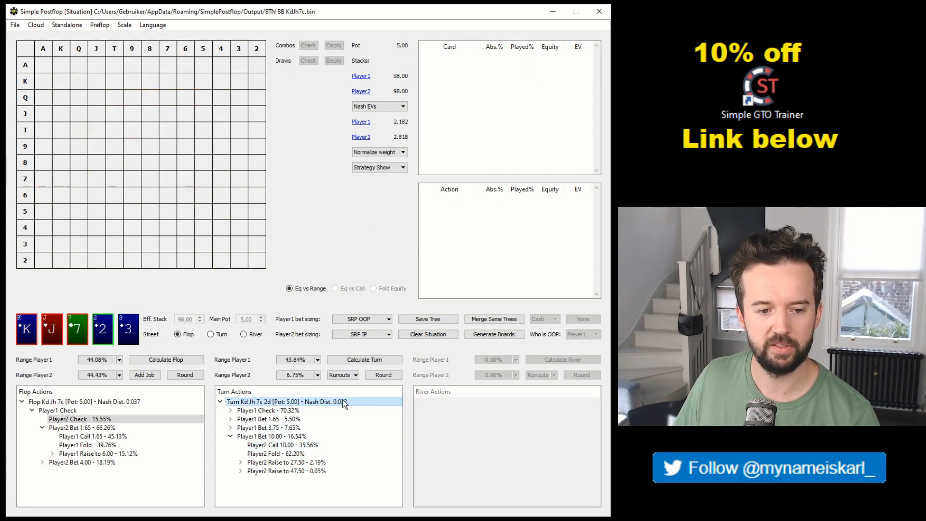
pyautogui.click(289, 436)
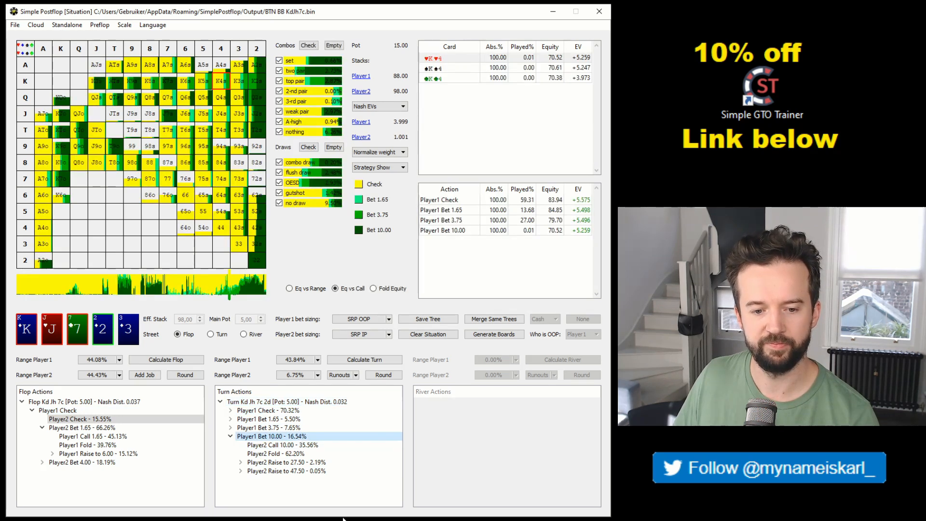
pyautogui.click(305, 445)
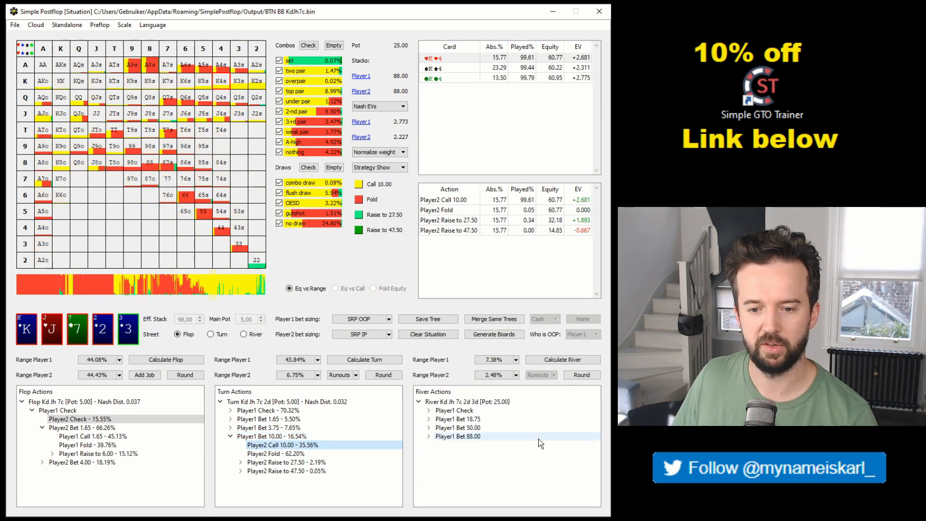
pyautogui.click(557, 359)
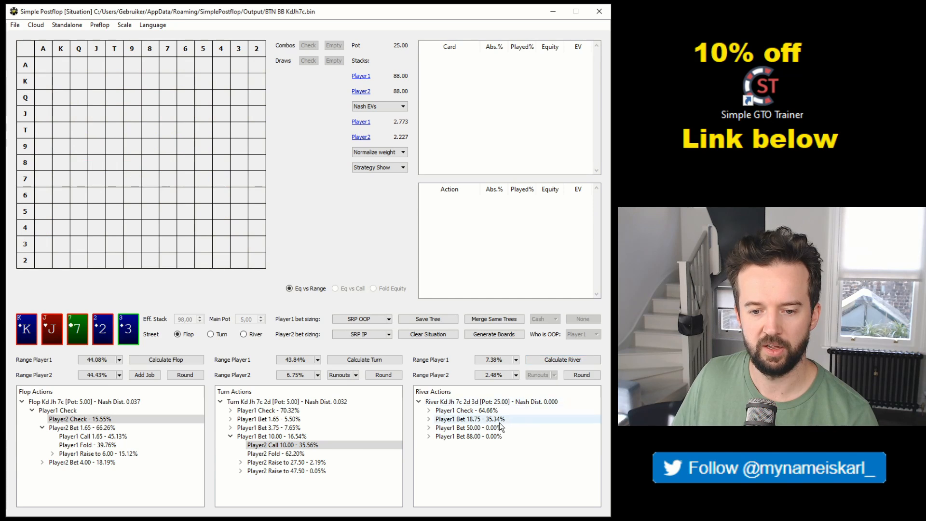
# Step: Add a Player1 bet of 8 at the river root and recalculate the river
pyautogui.click(512, 403)
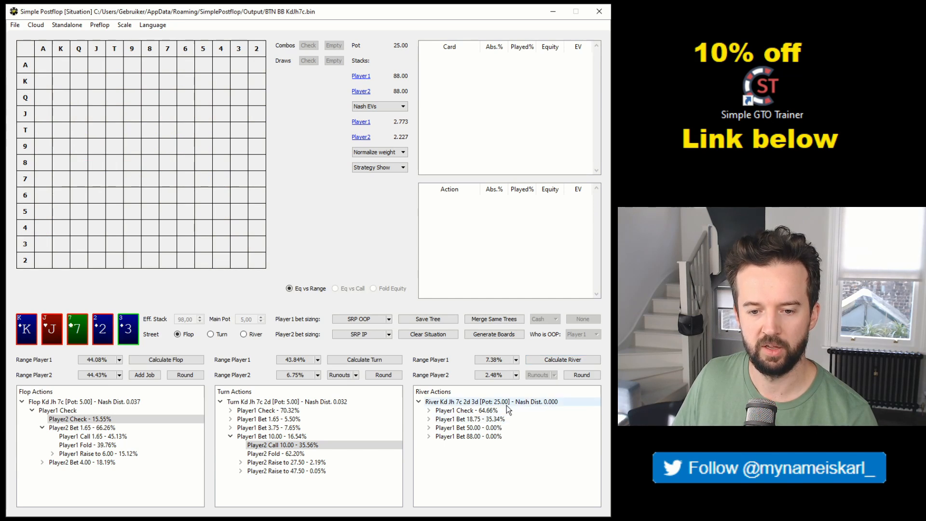
pyautogui.press('b')
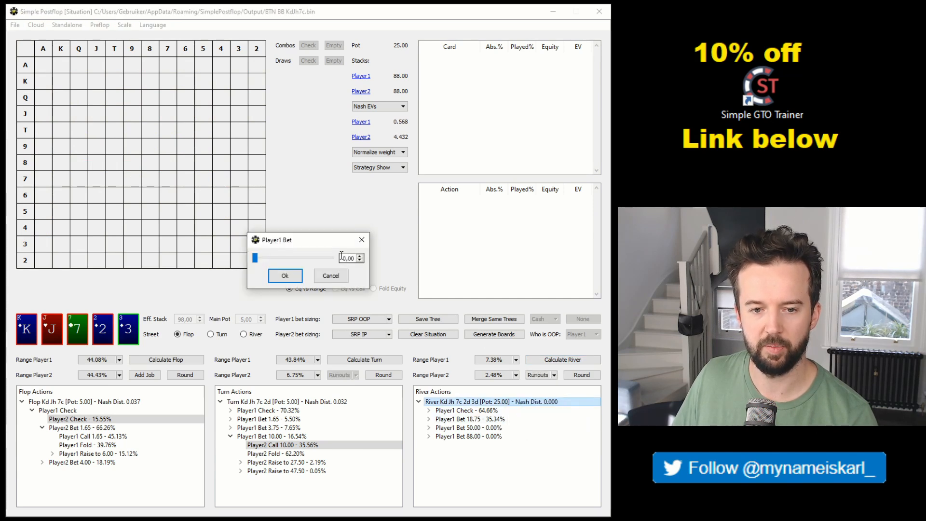
pyautogui.moveTo(342, 257); pyautogui.dragTo(432, 285)
pyautogui.write('8')
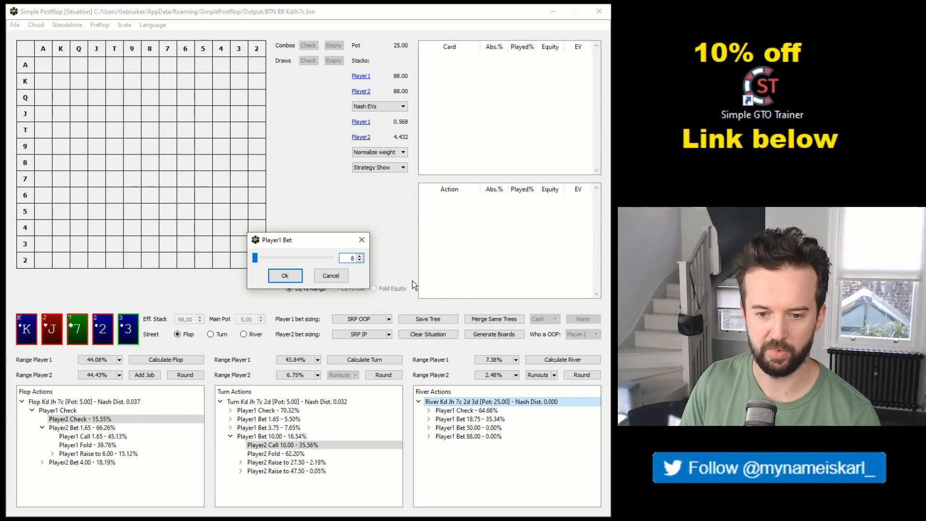
pyautogui.press('Return')
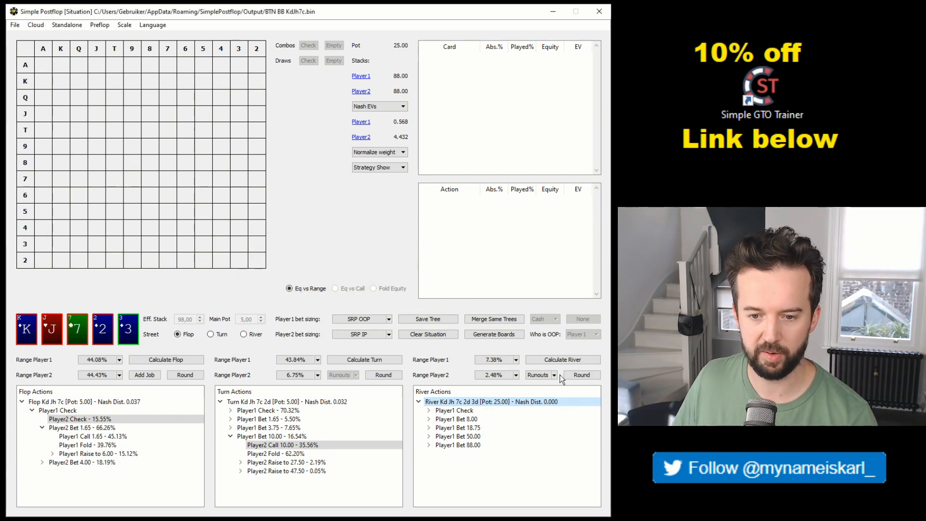
pyautogui.click(566, 362)
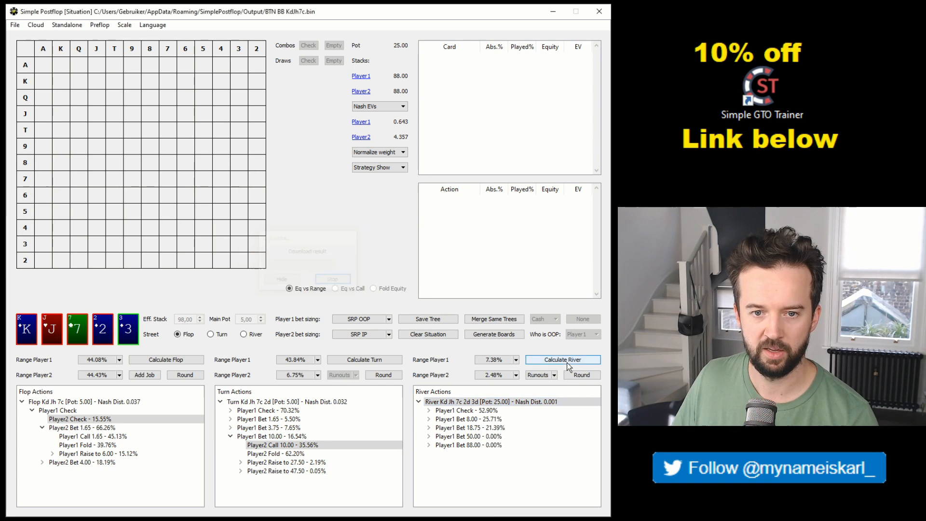
# Step: View Player1's strategy at the 8.00 river bet and recalculate the turn
pyautogui.click(517, 418)
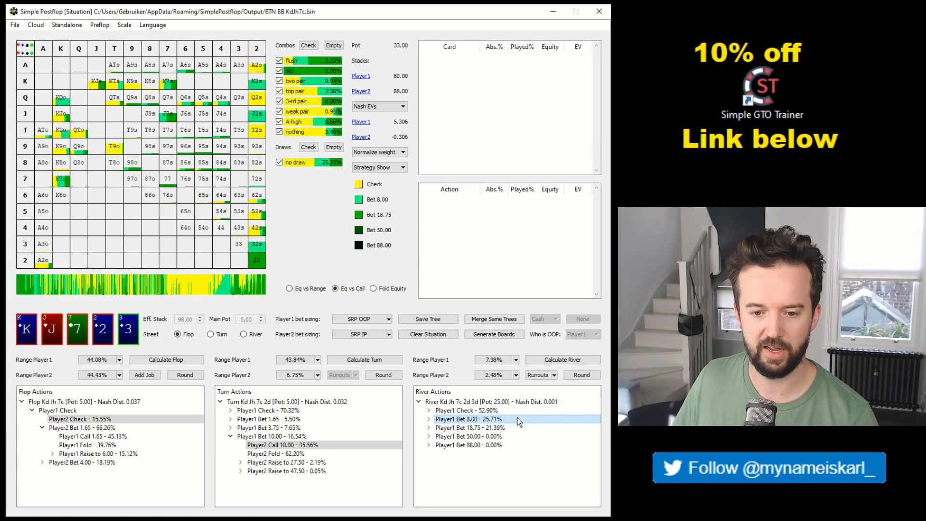
pyautogui.click(373, 361)
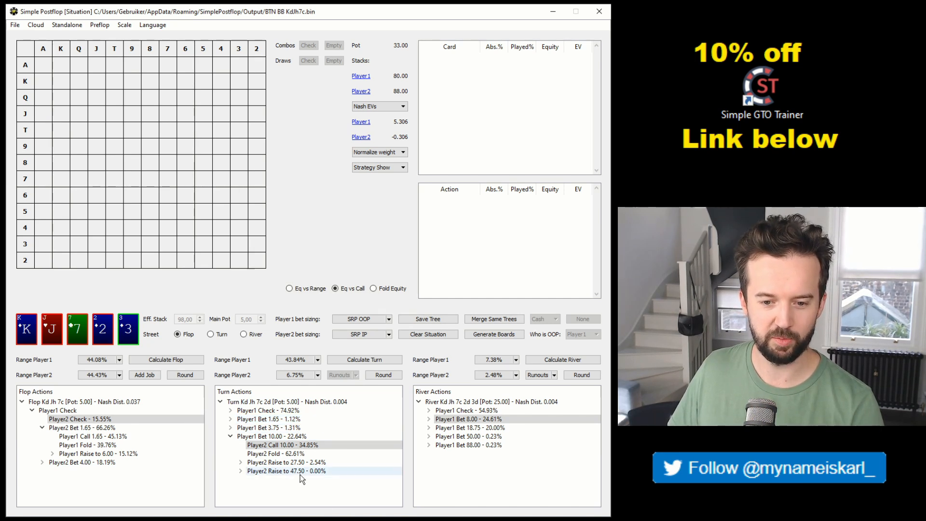
# Step: Examine Player1's strategy at the 10.00 turn bet for K2s and T2s, including the clubs combo of T2s
pyautogui.click(294, 436)
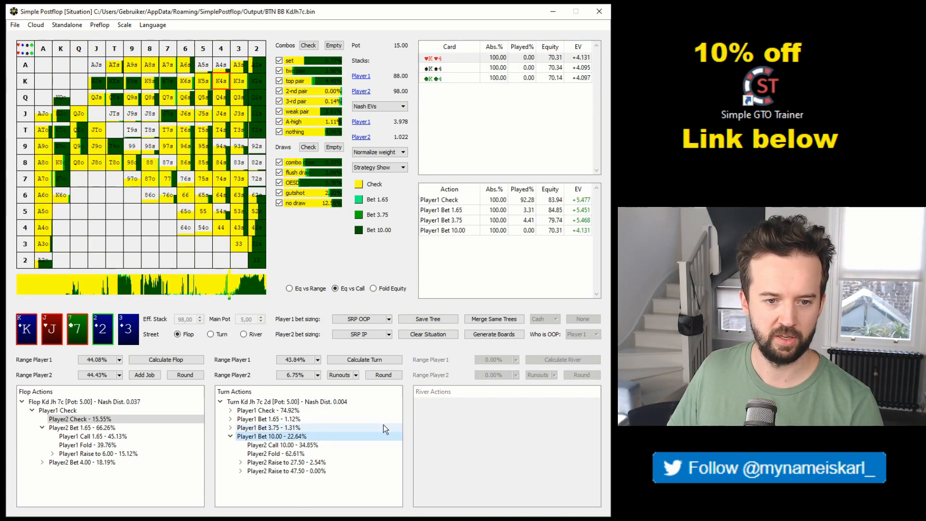
pyautogui.click(258, 81)
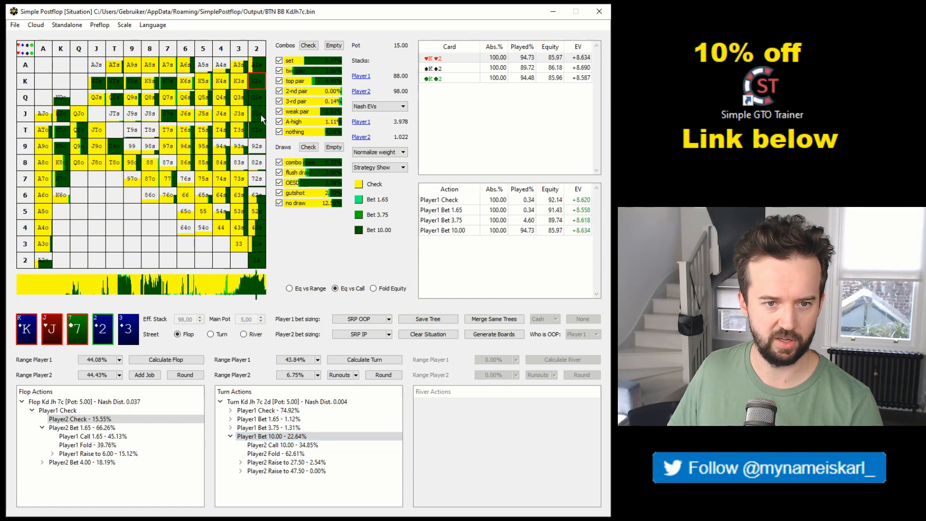
pyautogui.click(258, 130)
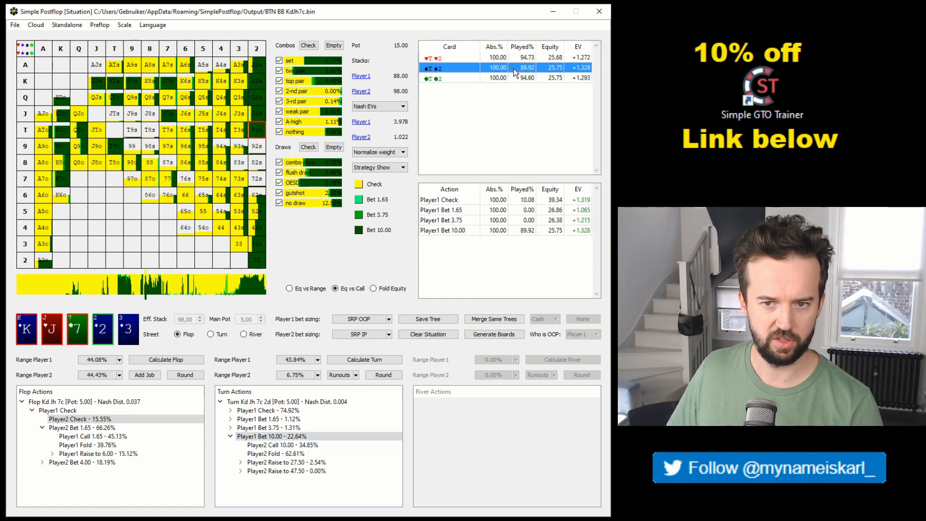
pyautogui.click(511, 77)
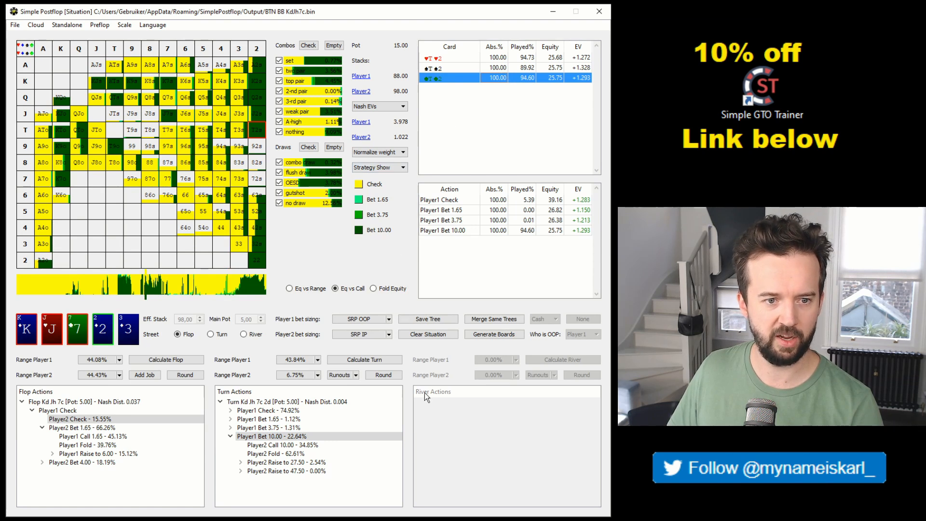
# Step: Calculate all river runouts for the line where Player2 calls Player1's 10.00 turn bet
pyautogui.click(319, 444)
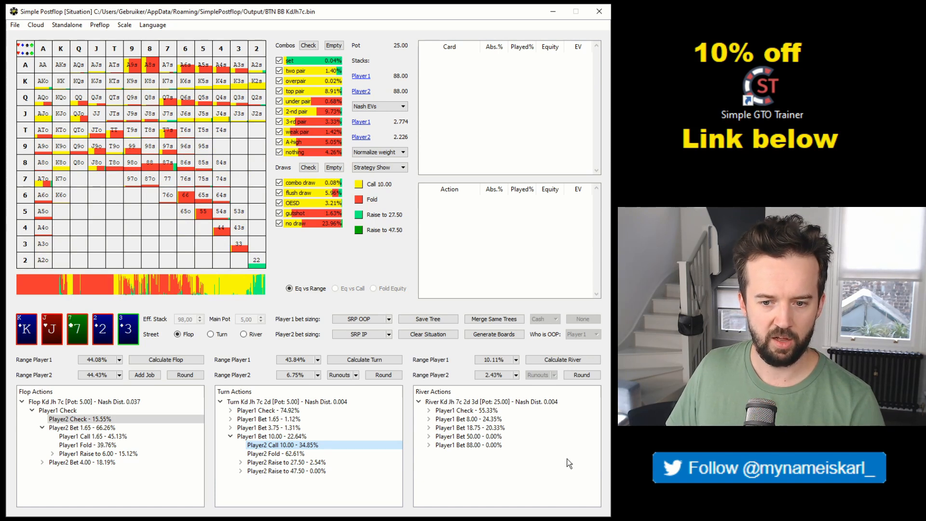
pyautogui.click(517, 403)
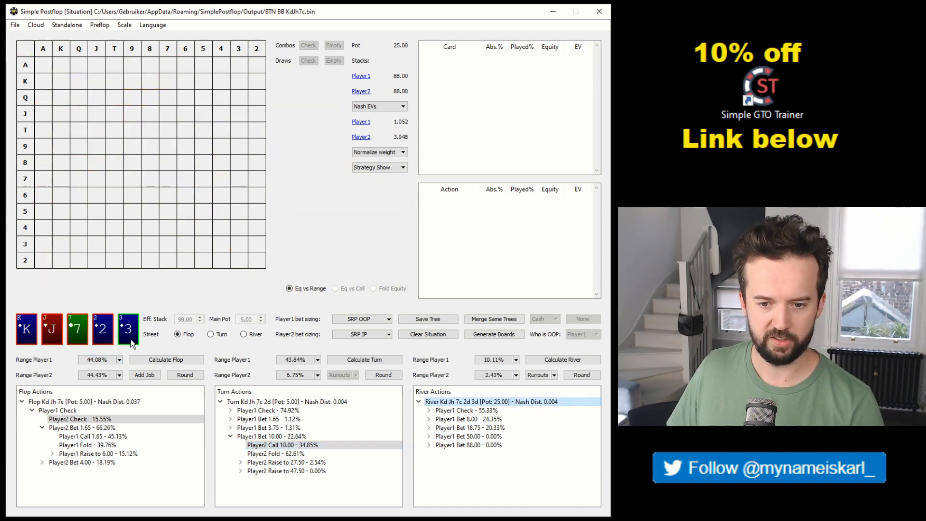
pyautogui.click(554, 376)
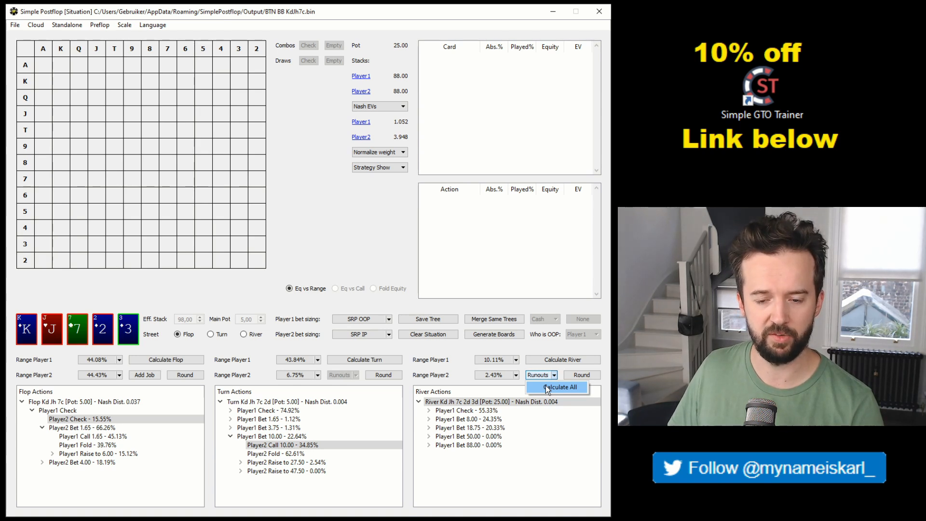
pyautogui.click(307, 210)
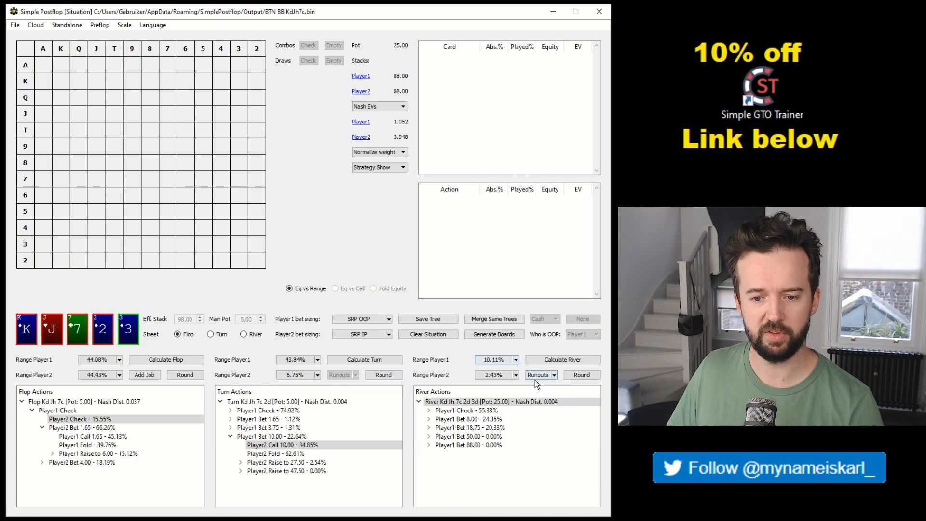
pyautogui.click(553, 374)
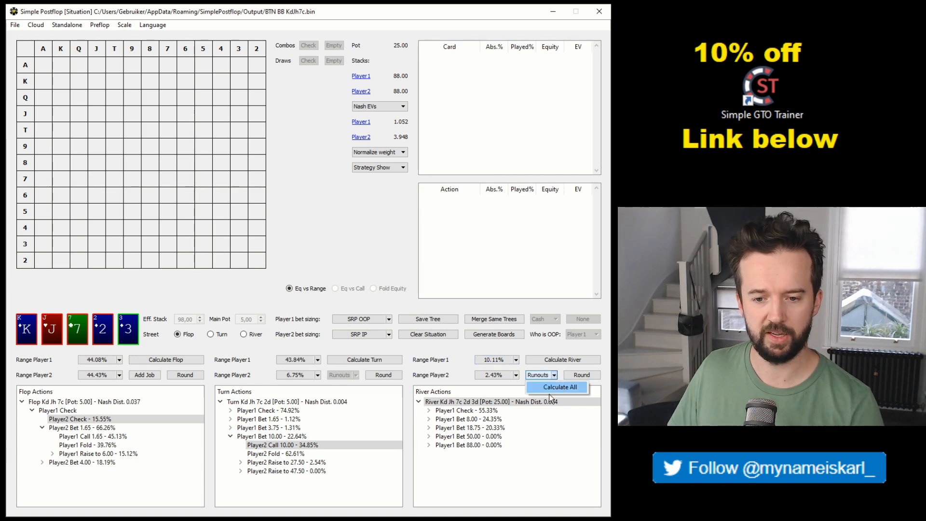
pyautogui.click(553, 386)
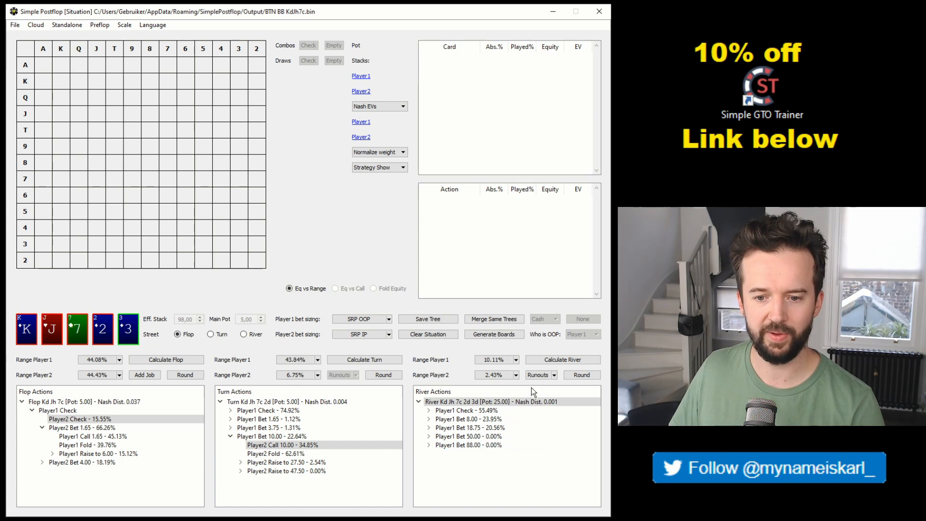
# Step: Open the strategy aggregation report for the river runouts and show Player1's action frequencies at the 8.00 river bet
pyautogui.click(555, 375)
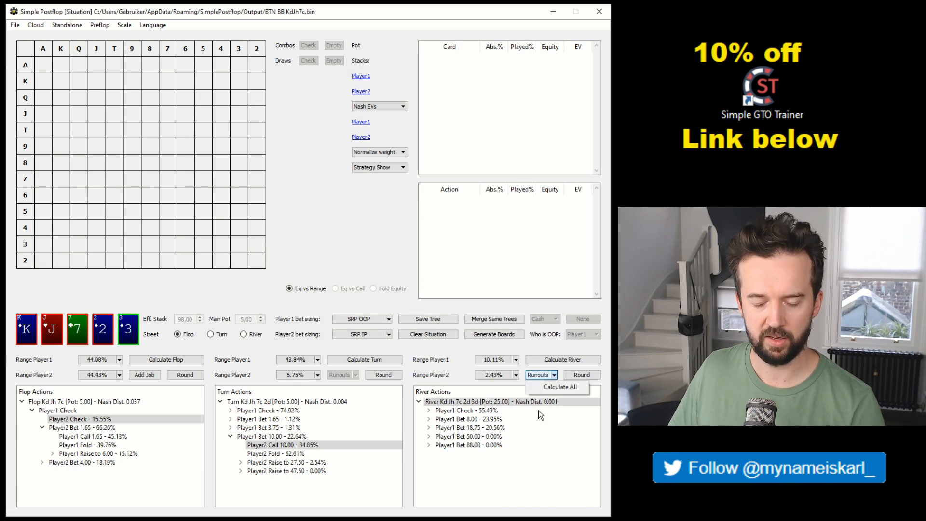
pyautogui.click(539, 387)
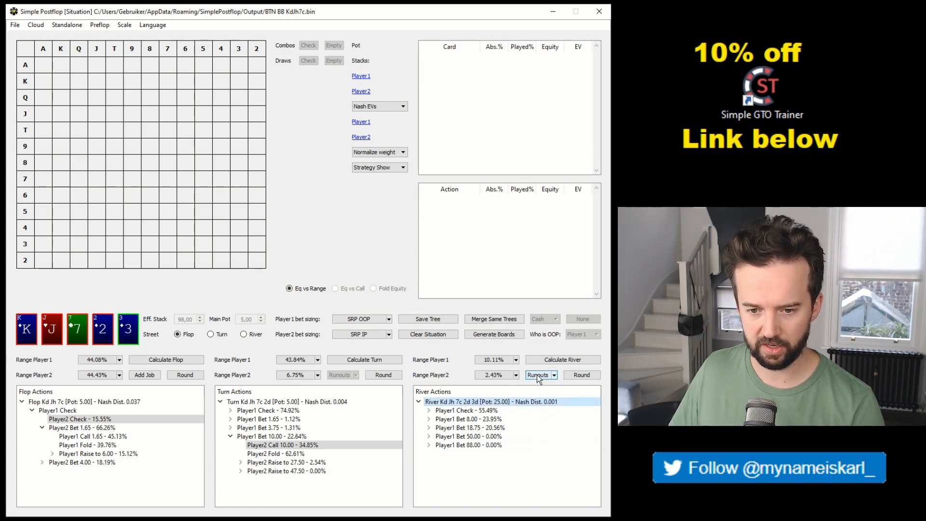
pyautogui.click(538, 376)
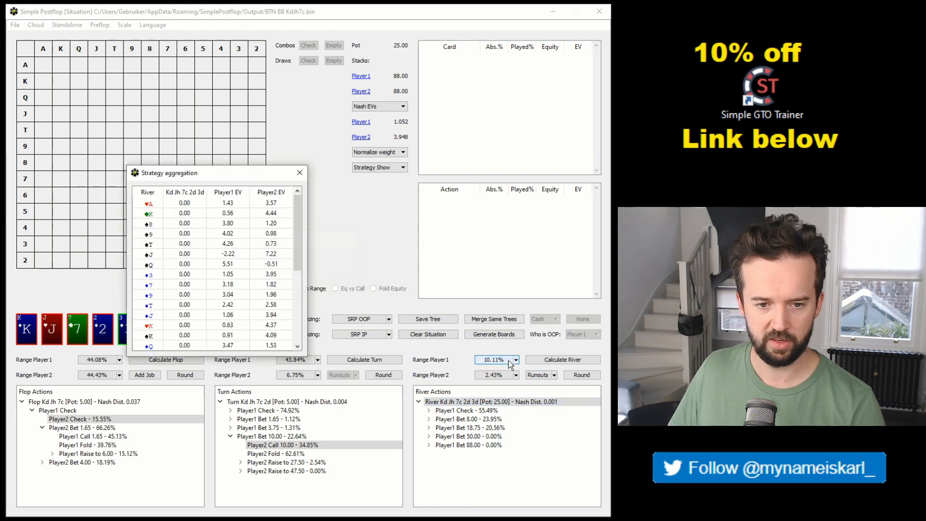
pyautogui.moveTo(239, 178); pyautogui.dragTo(358, 131)
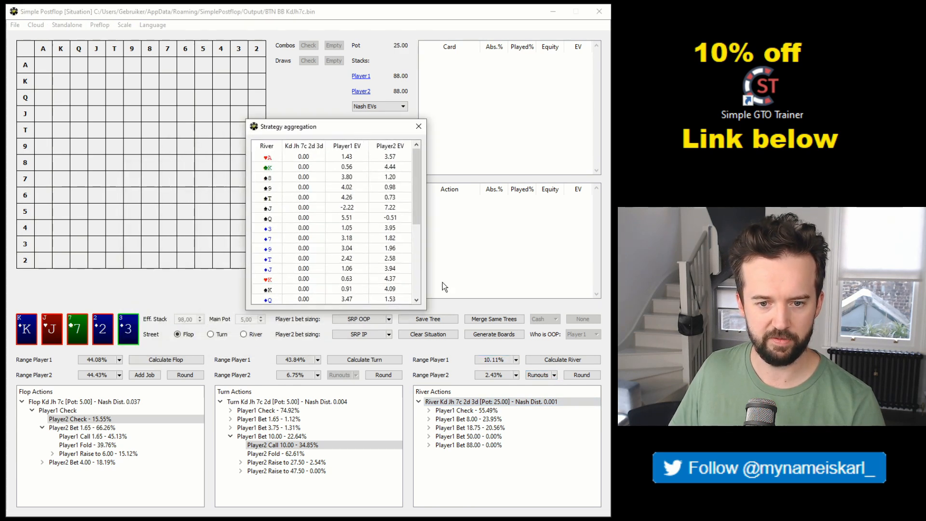
pyautogui.click(461, 402)
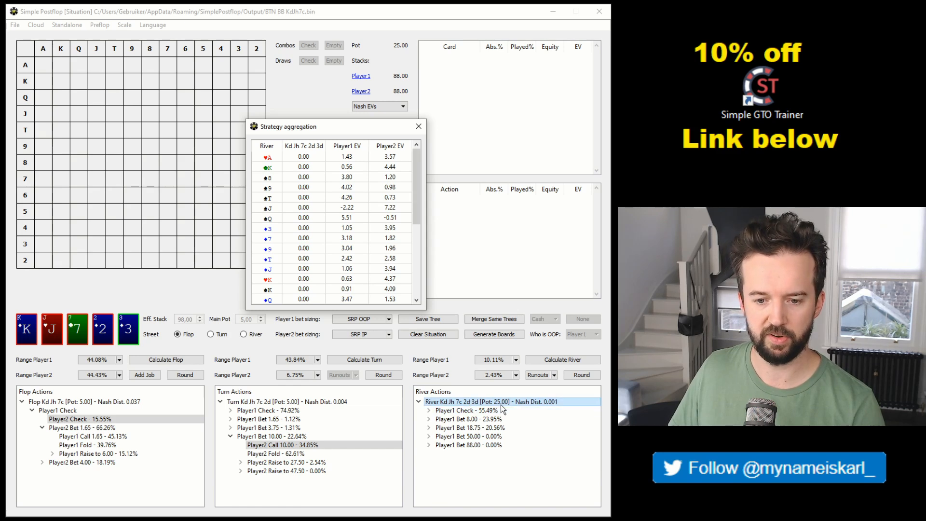
pyautogui.click(492, 419)
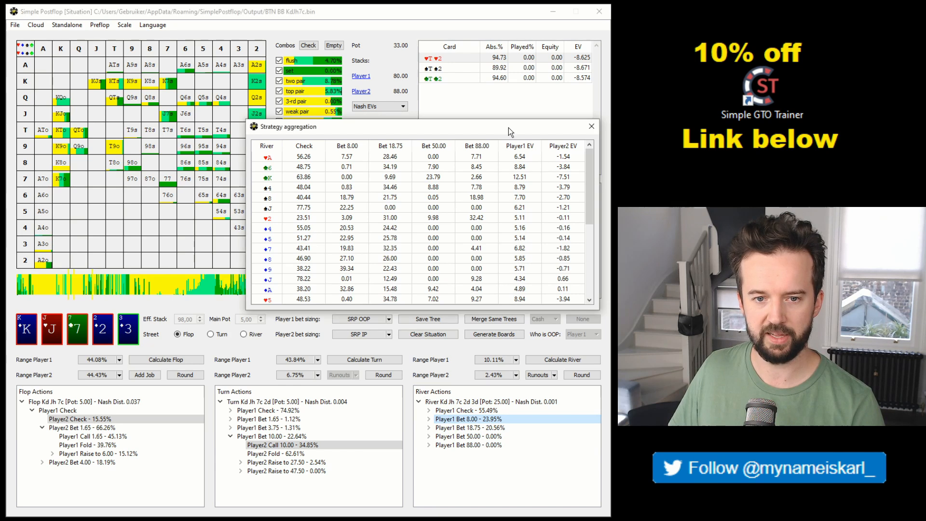
pyautogui.moveTo(508, 127); pyautogui.dragTo(410, 115)
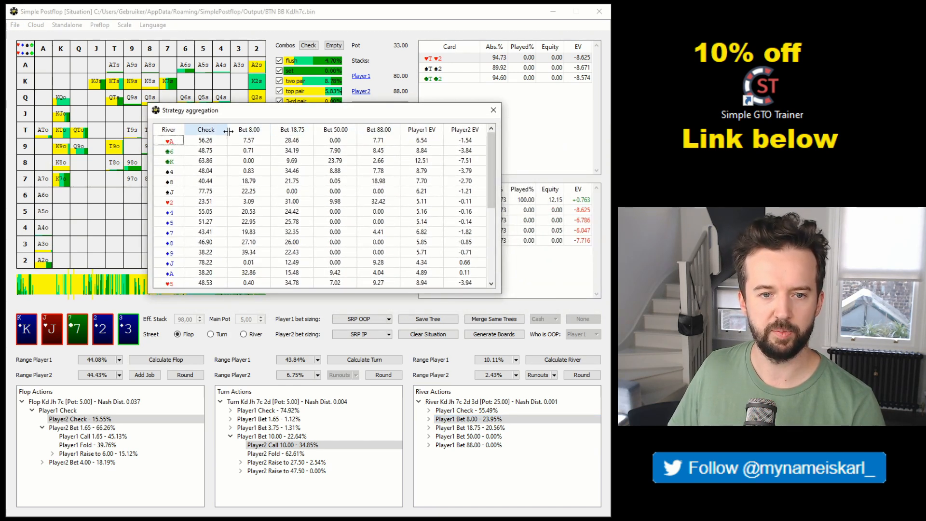
# Step: Sort the runout report by highest Bet 8.00 frequency and by highest Bet 88.00 frequency
pyautogui.click(259, 135)
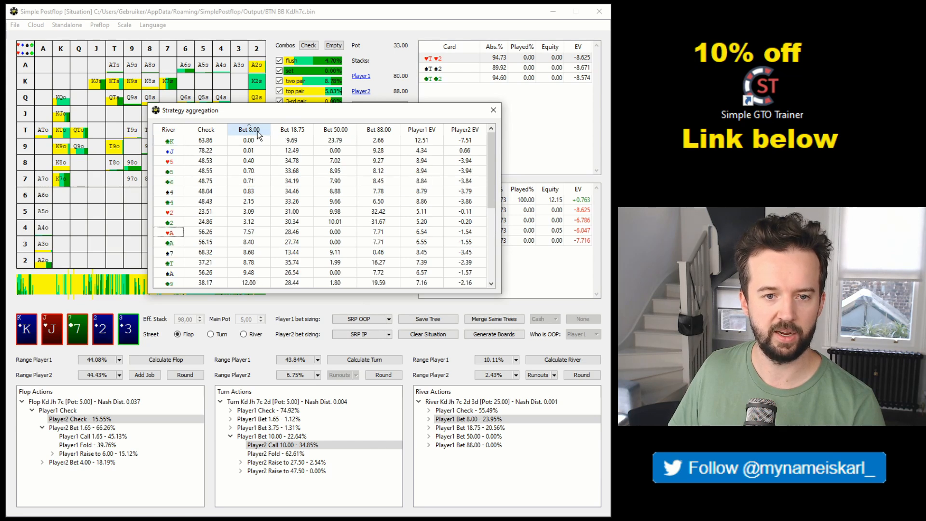
pyautogui.click(259, 135)
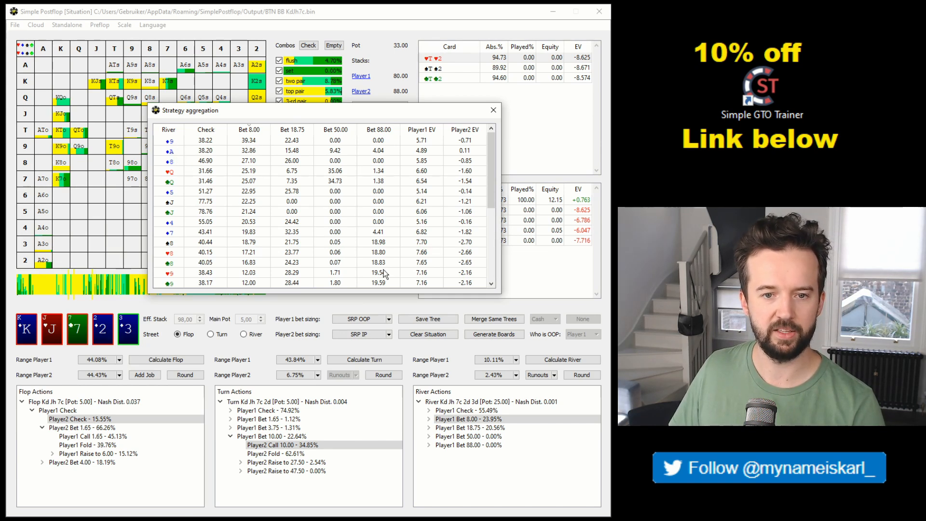
pyautogui.click(390, 131)
pyautogui.click(390, 130)
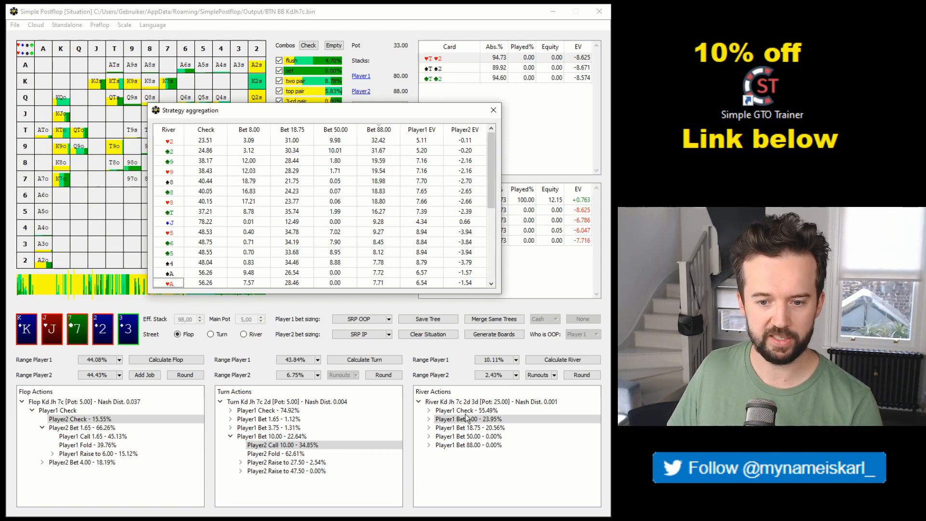
# Step: Load the 8c river from the runout report and return to Player1's 10.00 turn bet with the report closed
pyautogui.rightClick(360, 192)
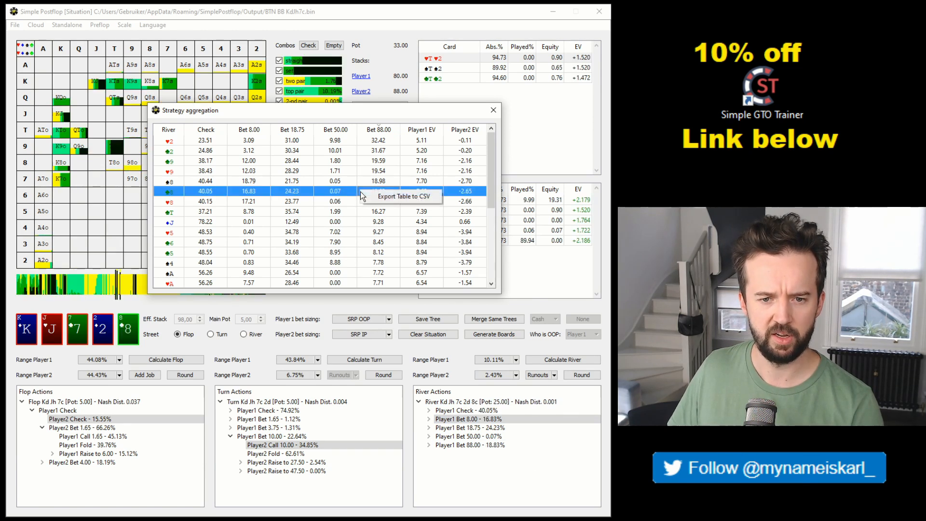
pyautogui.click(386, 112)
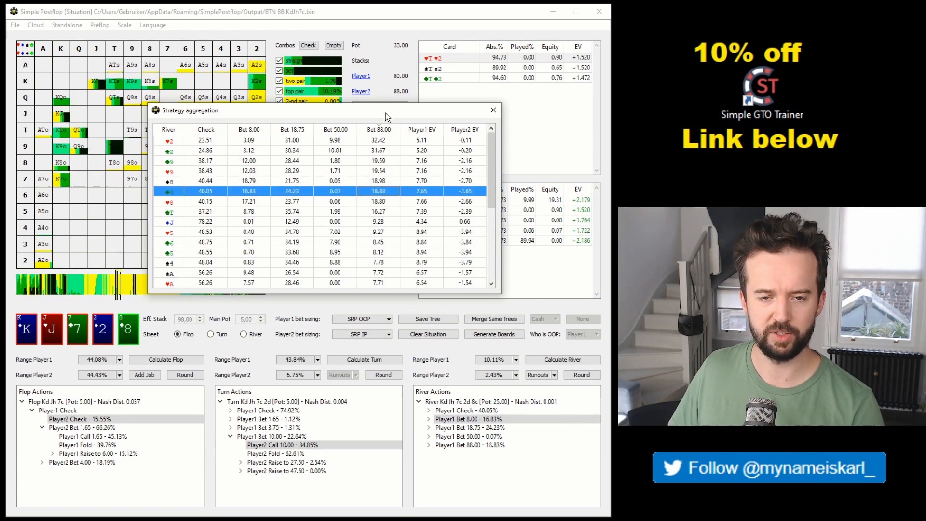
pyautogui.click(493, 110)
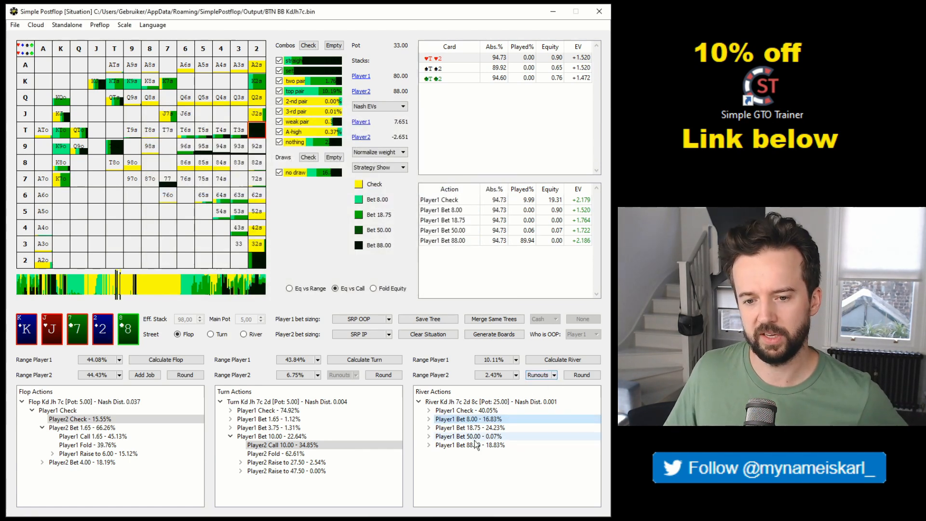
pyautogui.click(305, 435)
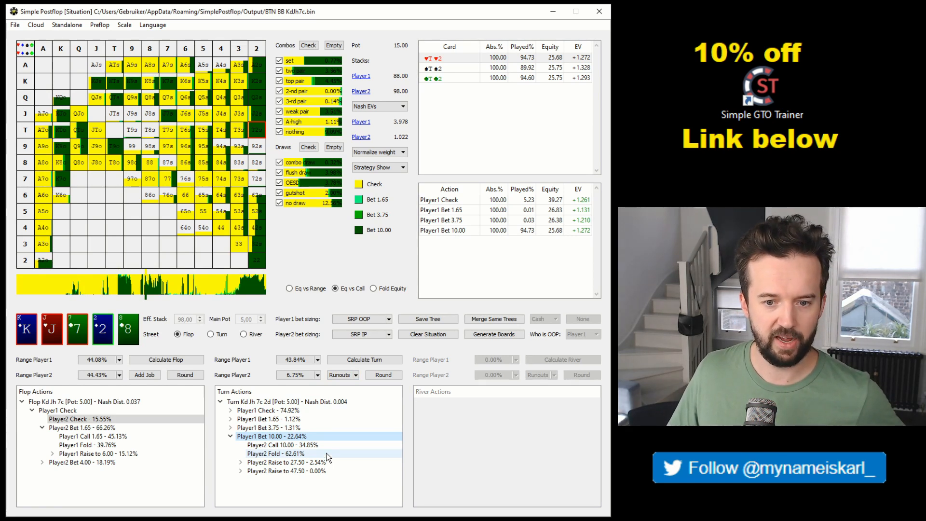
pyautogui.click(328, 261)
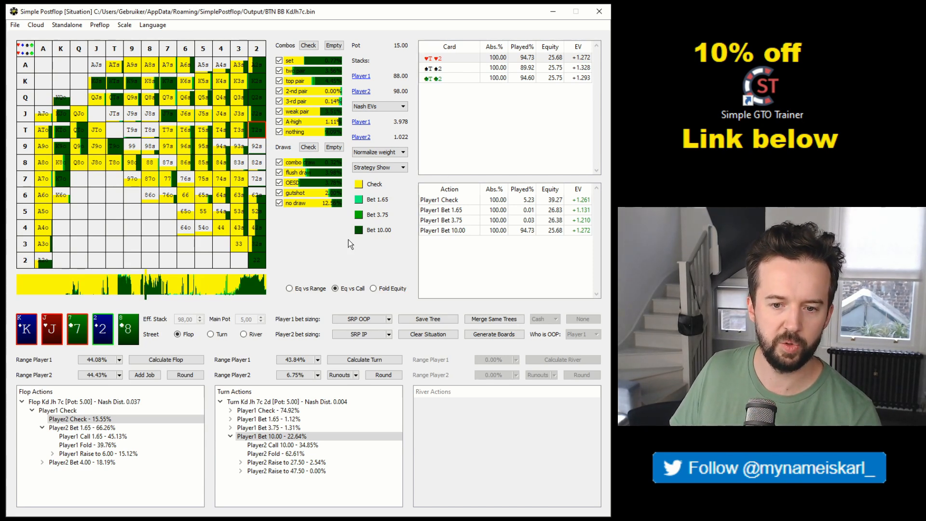
# Step: Fill the Board Generator with the predefined subset of 25 flops
pyautogui.click(492, 334)
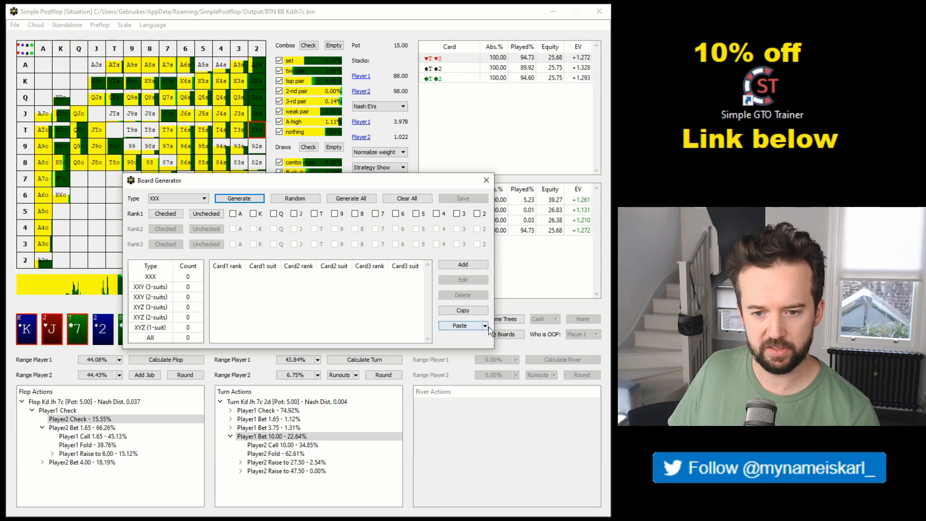
pyautogui.click(485, 326)
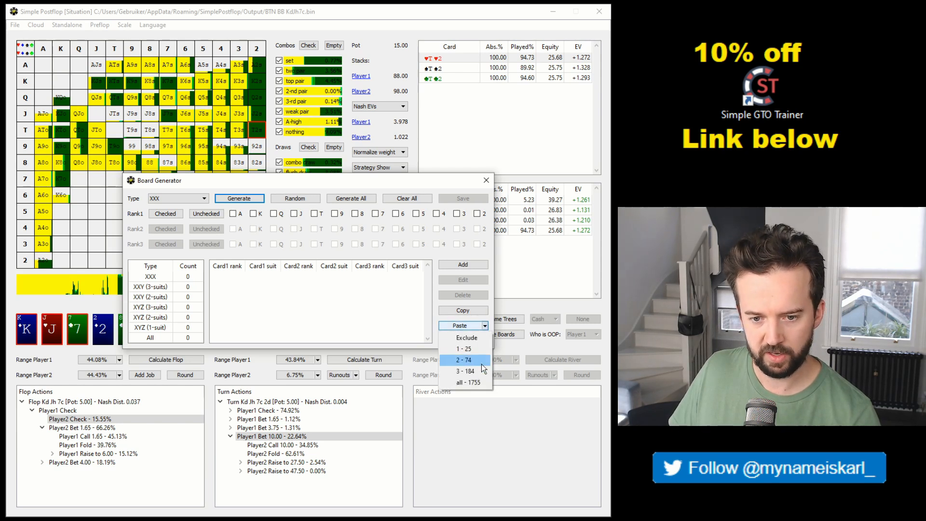
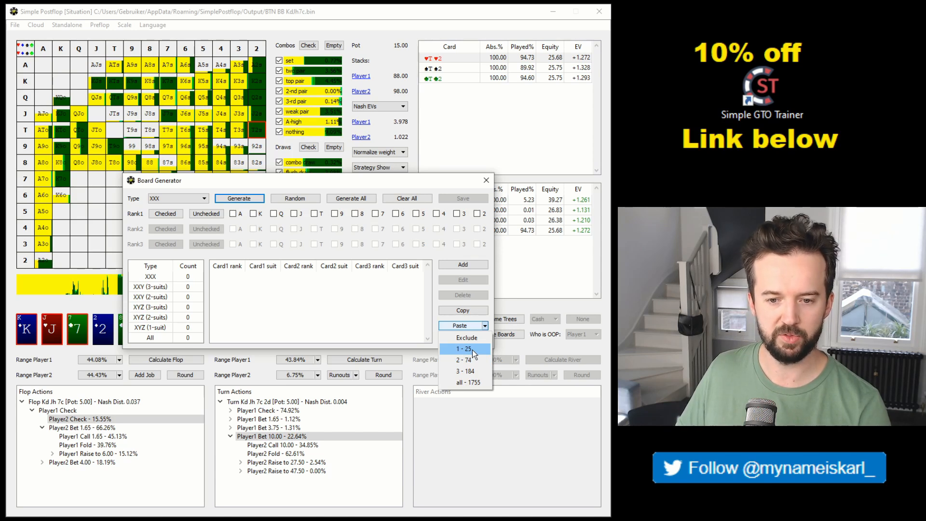
pyautogui.click(473, 349)
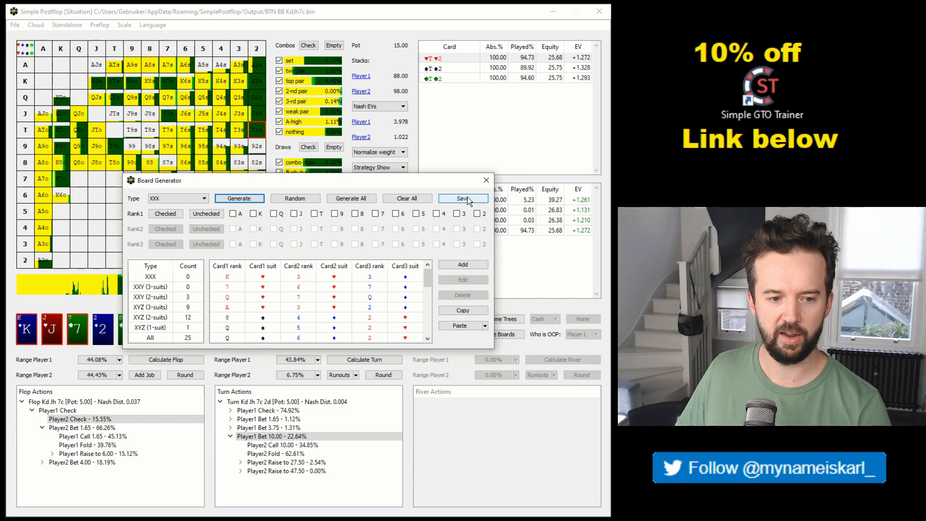
# Step: Try to save the generated boards with the filename pattern "BTN VS BB %board%"
pyautogui.moveTo(349, 178); pyautogui.dragTo(435, 415)
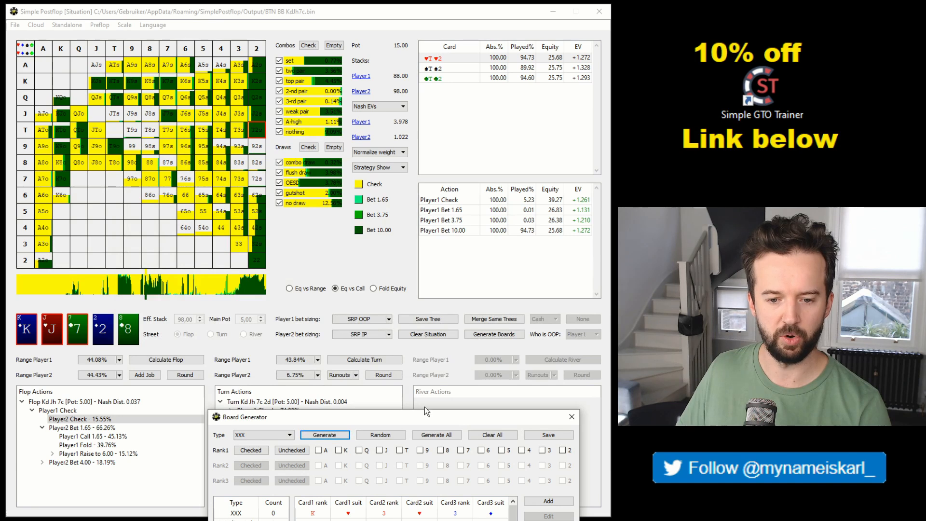
pyautogui.moveTo(425, 418); pyautogui.dragTo(355, 126)
pyautogui.click(507, 143)
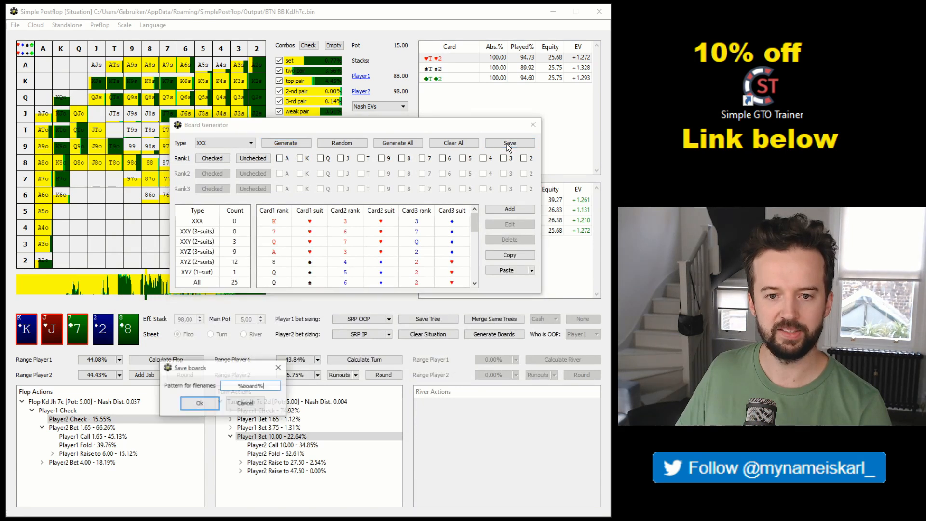
pyautogui.moveTo(217, 364); pyautogui.dragTo(372, 289)
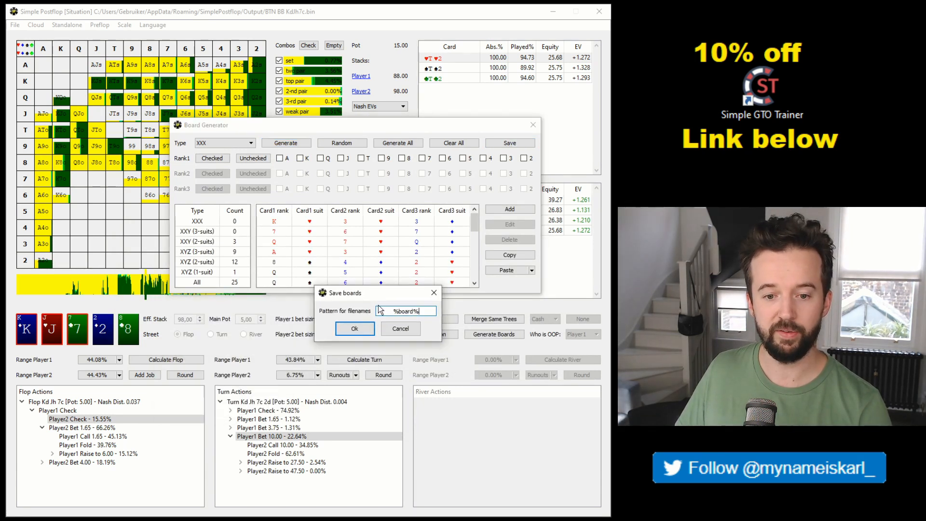
pyautogui.click(391, 311)
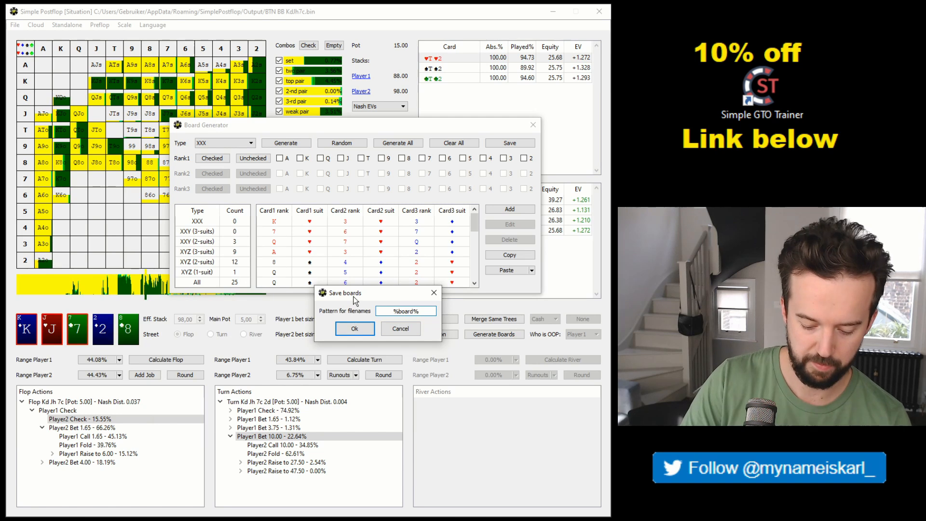
pyautogui.write('BTN VS BB')
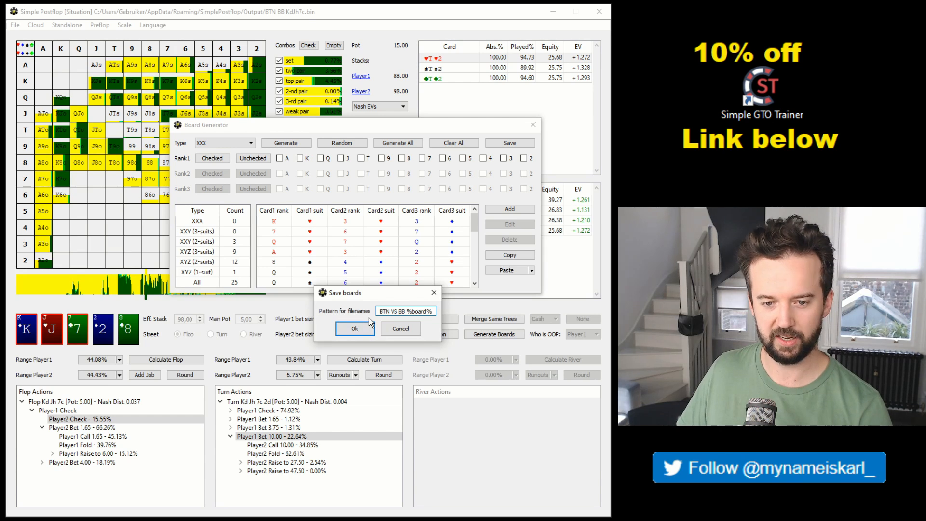
pyautogui.click(394, 332)
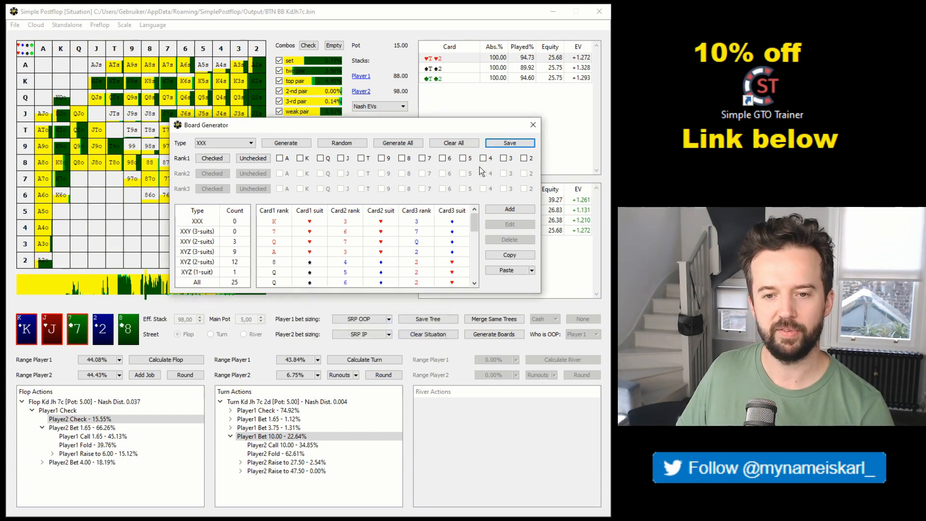
# Step: Close the Board Generator and look through the input folder from the top of the Jobs list
pyautogui.click(534, 124)
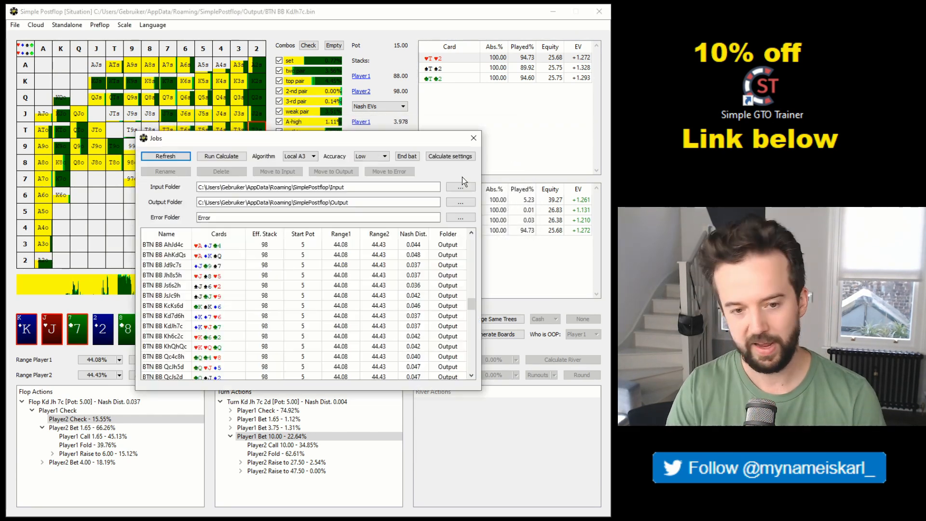
pyautogui.scroll(5, 311, 268)
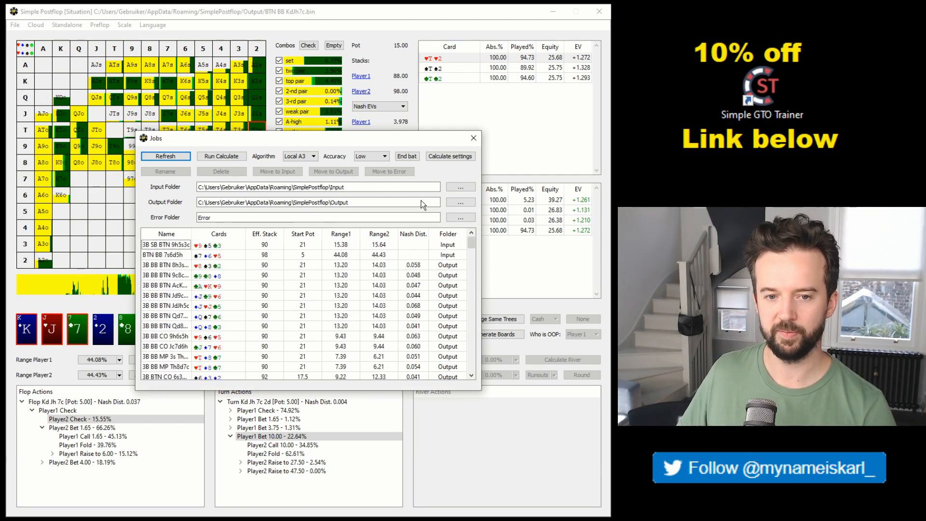
pyautogui.click(460, 187)
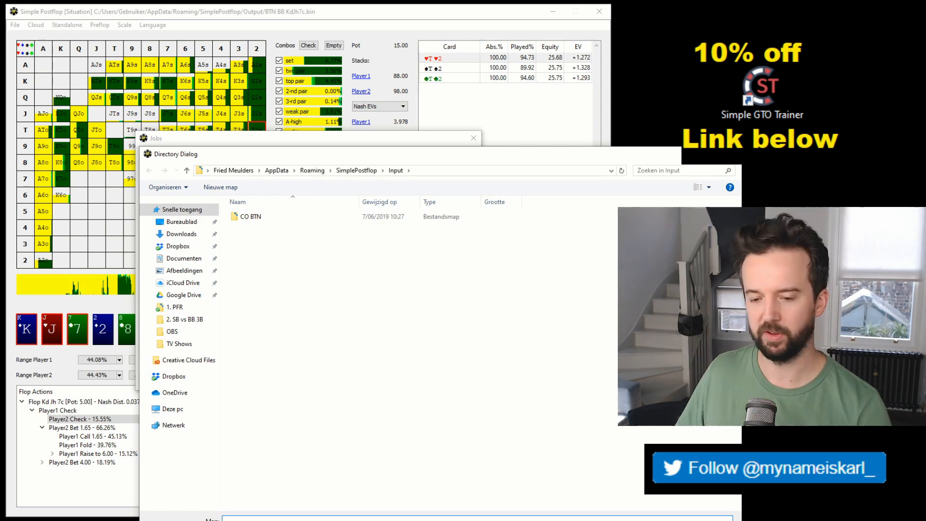
pyautogui.rightClick(387, 304)
pyautogui.press('Escape')
pyautogui.press('Escape')
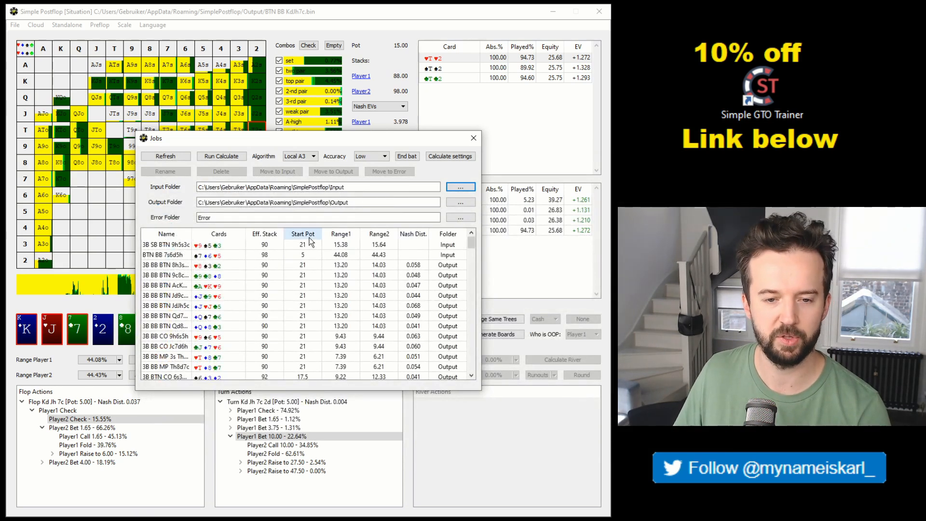
# Step: Set the Jobs output folder to the 3B BTN CO 33pct subfolder of Output
pyautogui.click(461, 201)
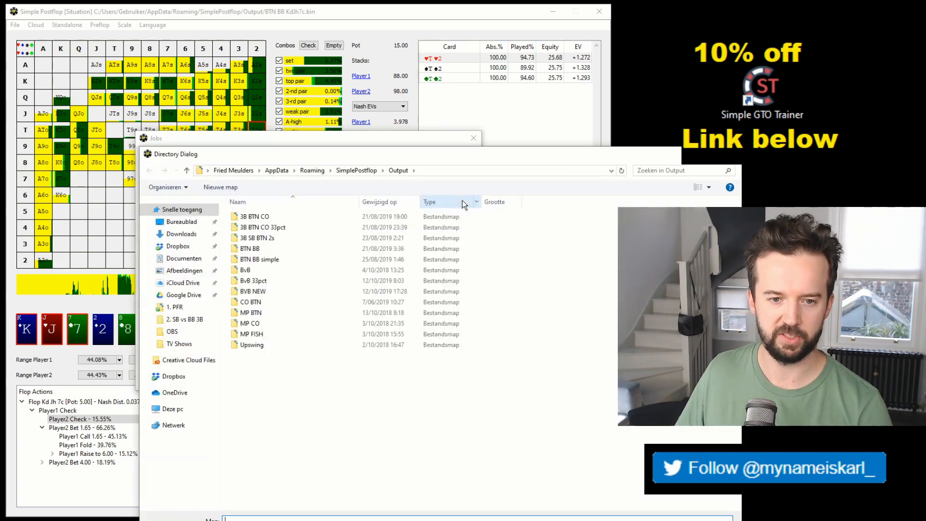
pyautogui.doubleClick(309, 221)
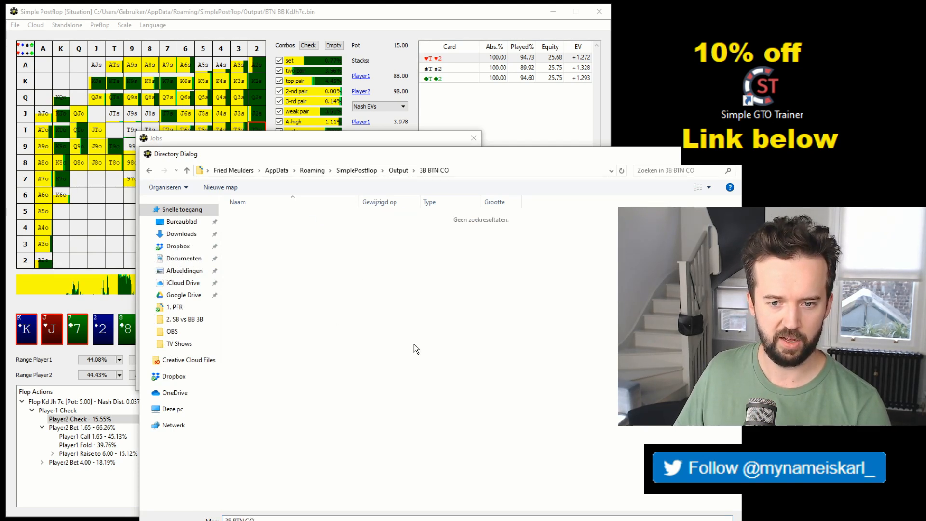
pyautogui.click(694, 520)
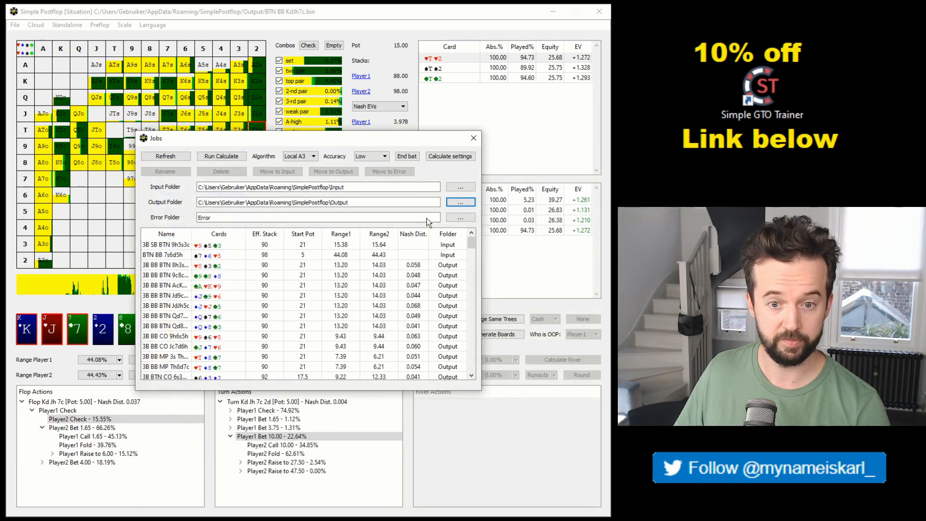
pyautogui.click(461, 202)
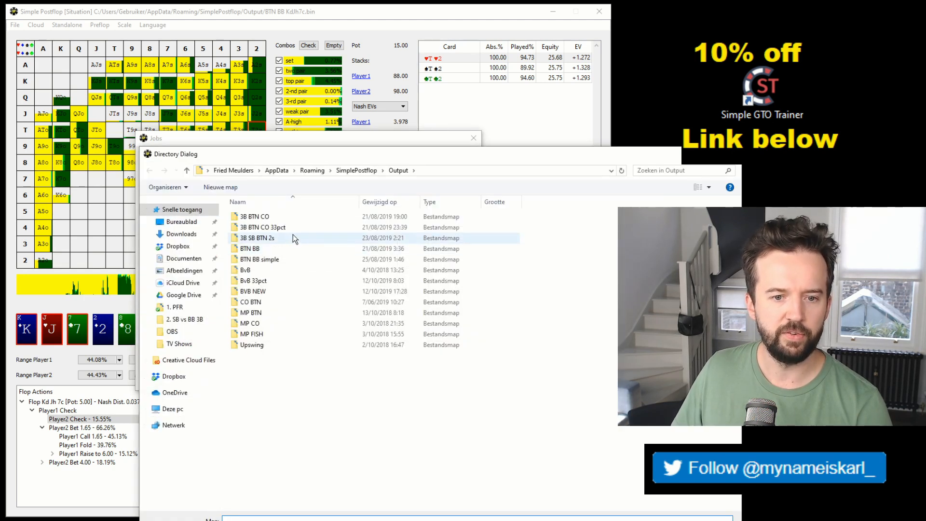
pyautogui.doubleClick(294, 230)
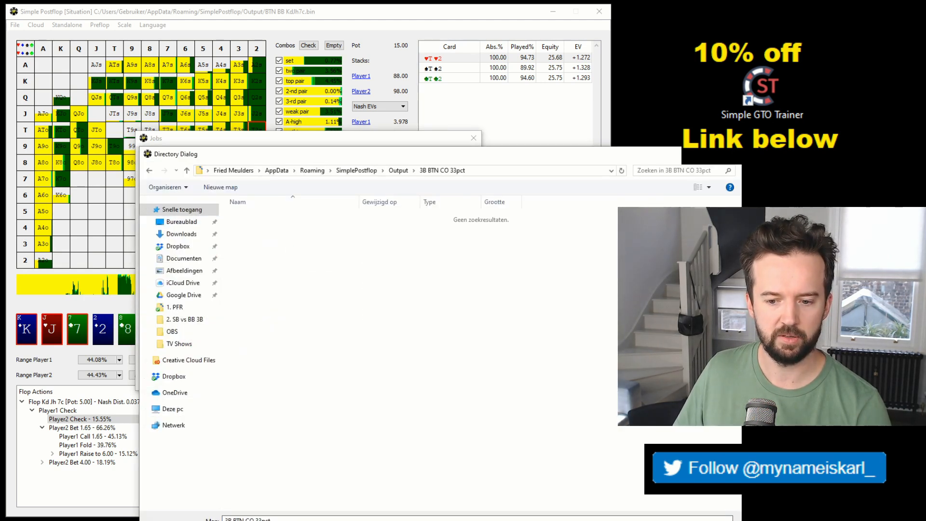
pyautogui.click(694, 520)
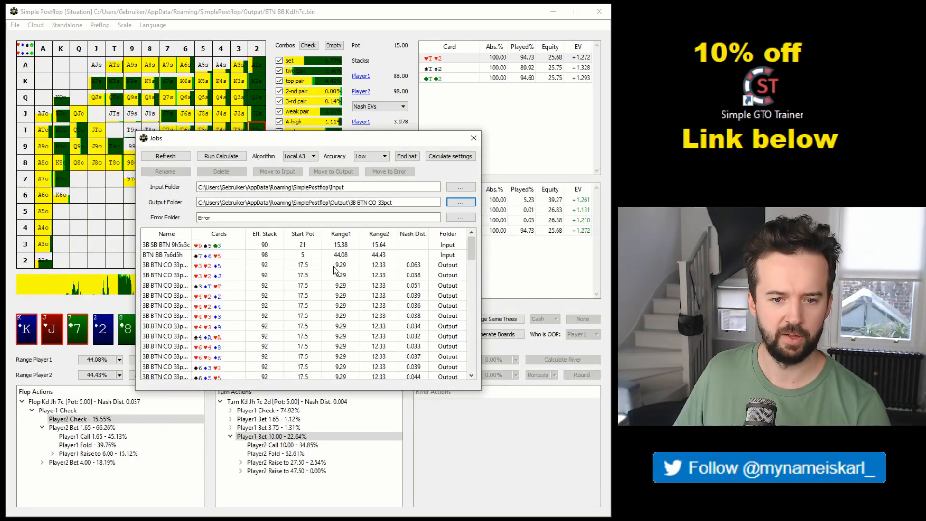
# Step: Delete the two input jobs, 3B SB BTN 9h5s3c and BTN BB 7s6d5h, from the Jobs list
pyautogui.click(340, 245)
pyautogui.keyDown('shift'); pyautogui.click(343, 255); pyautogui.keyUp('shift')
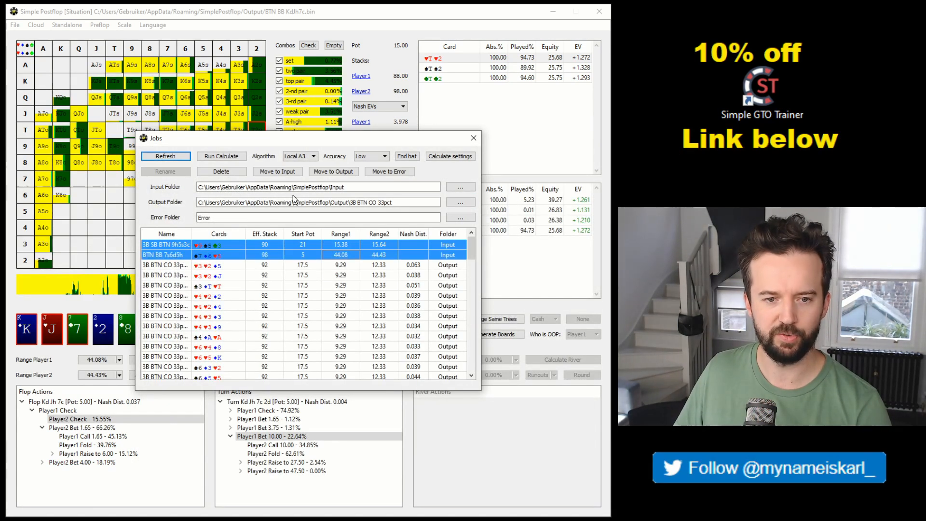
pyautogui.click(221, 171)
pyautogui.click(227, 409)
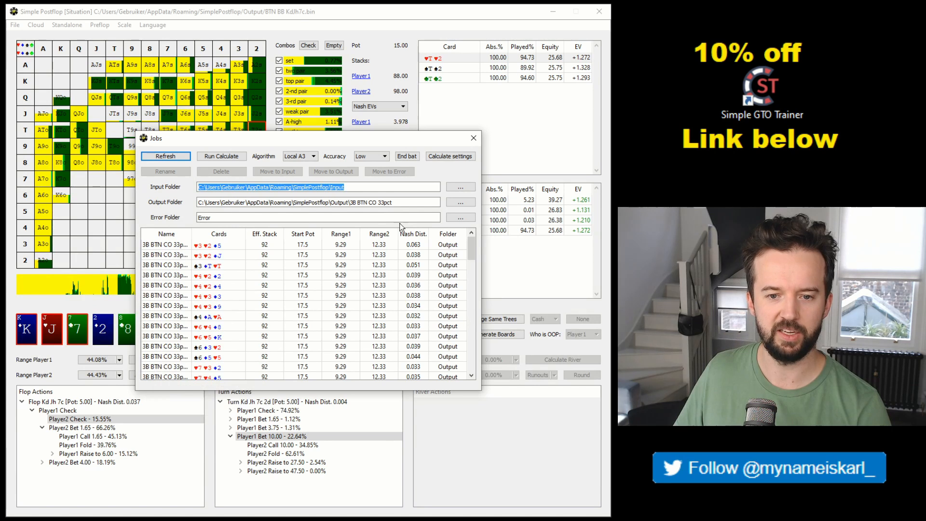
# Step: Load the solved 4h2h4d flop from the Jobs list and replace it with the solved 6h4h8d flop
pyautogui.click(312, 306)
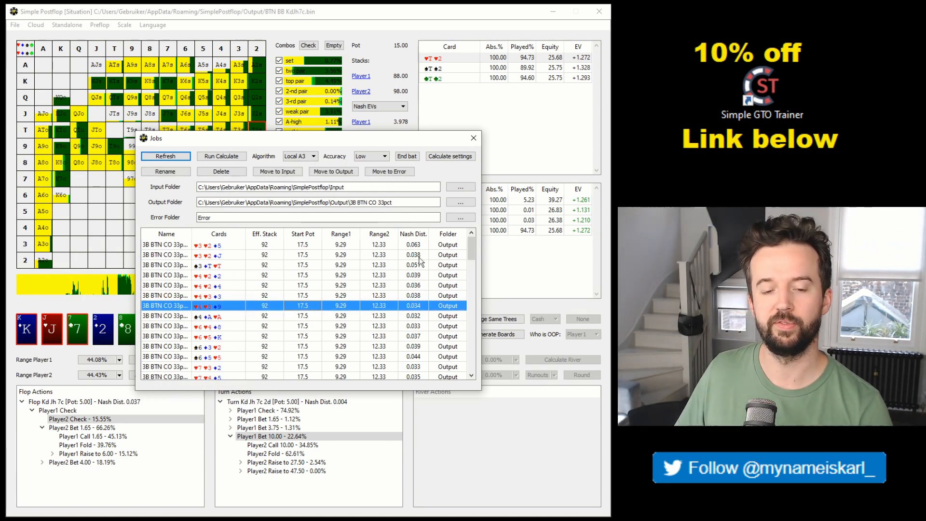
pyautogui.click(347, 285)
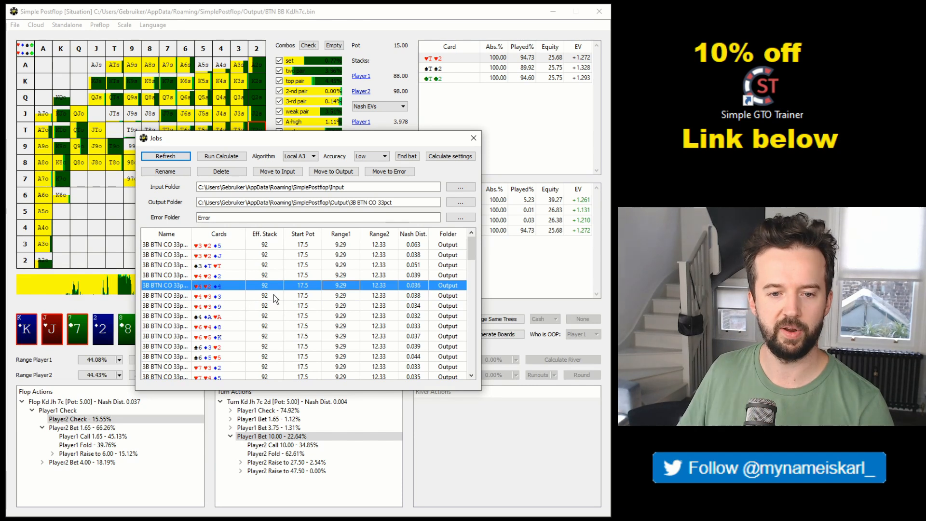
pyautogui.doubleClick(282, 284)
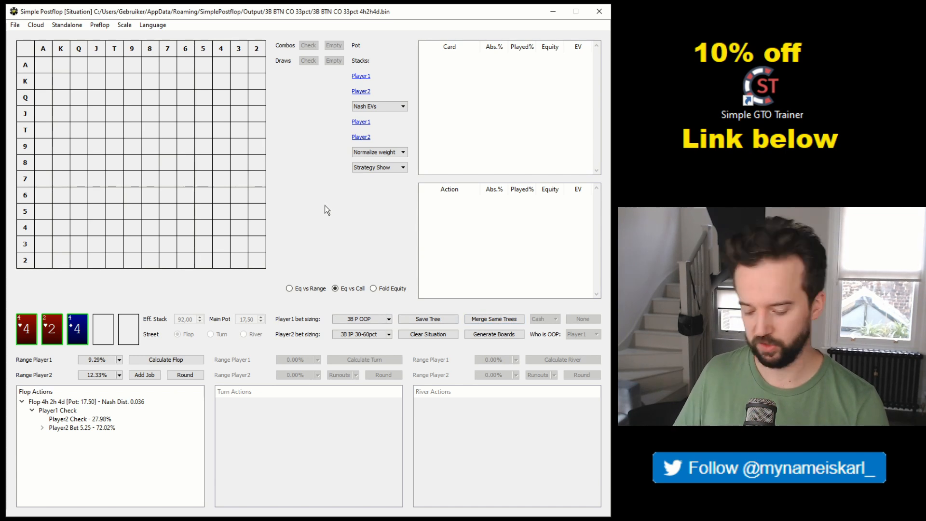
pyautogui.hotkey('ctrl', 'j')
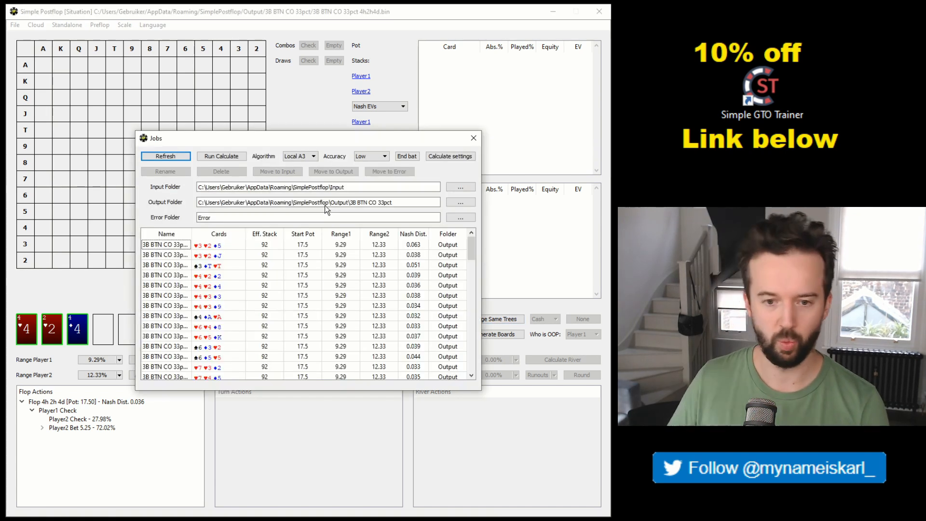
pyautogui.doubleClick(311, 329)
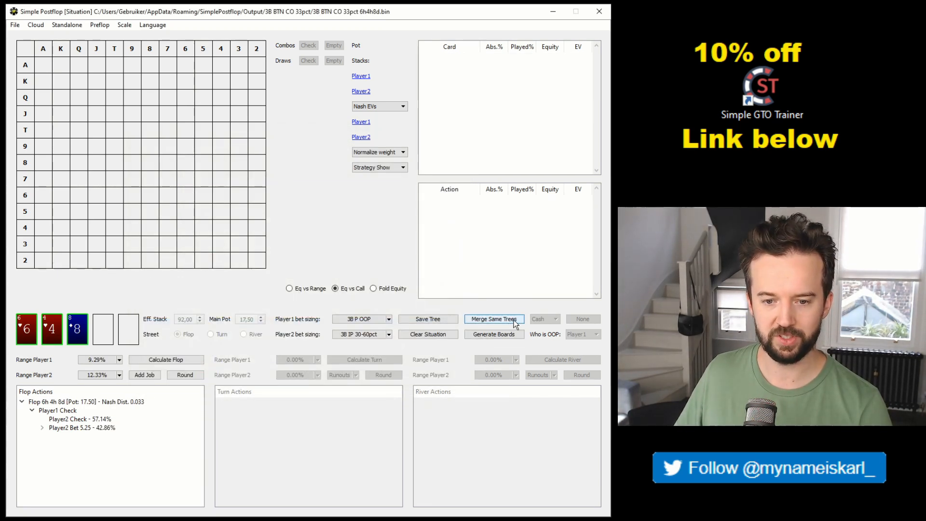
# Step: Merge the same-tree situations stored in the 3B BTN CO 33pct output folder
pyautogui.click(514, 320)
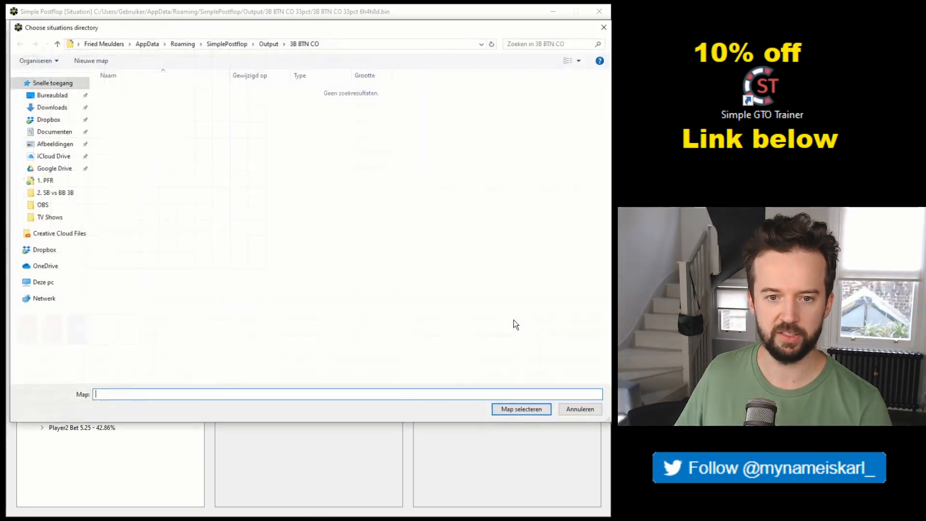
pyautogui.click(268, 44)
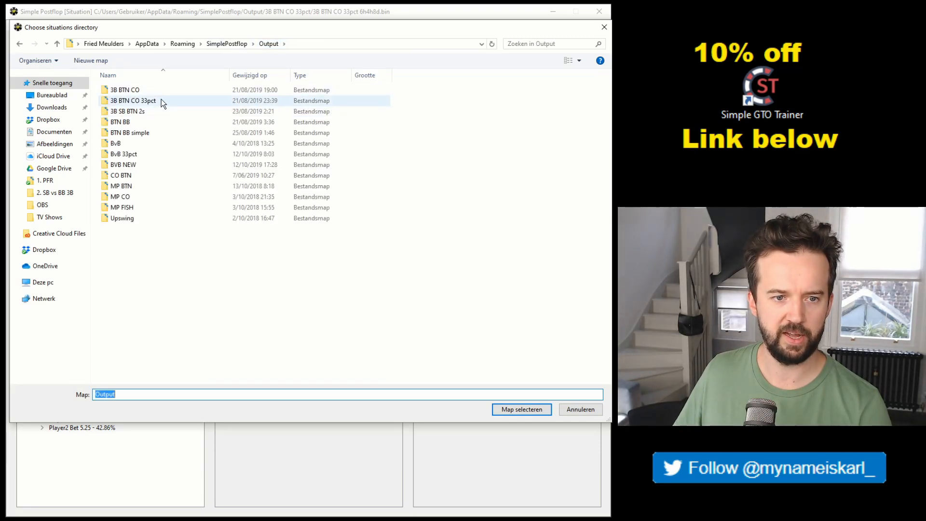
pyautogui.doubleClick(161, 101)
pyautogui.moveTo(304, 37); pyautogui.dragTo(447, 121)
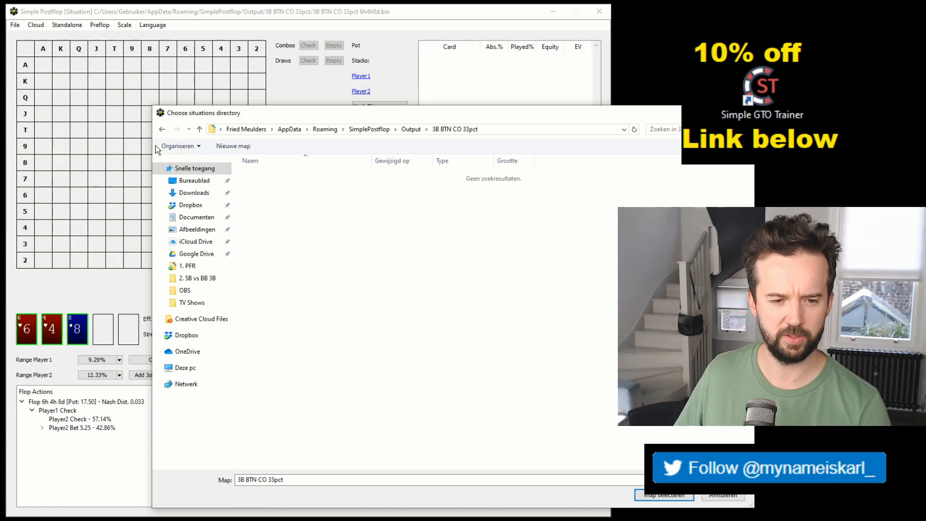
pyautogui.click(658, 493)
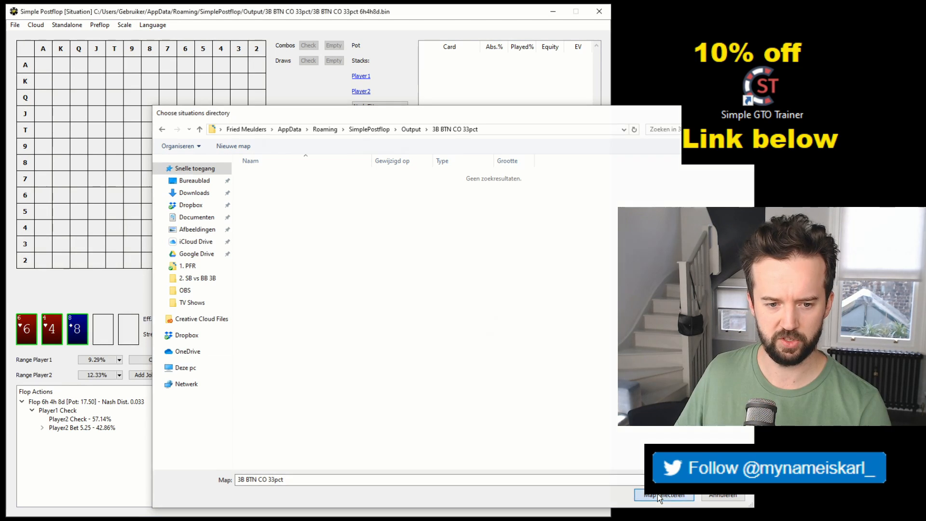
pyautogui.moveTo(224, 371); pyautogui.dragTo(343, 215)
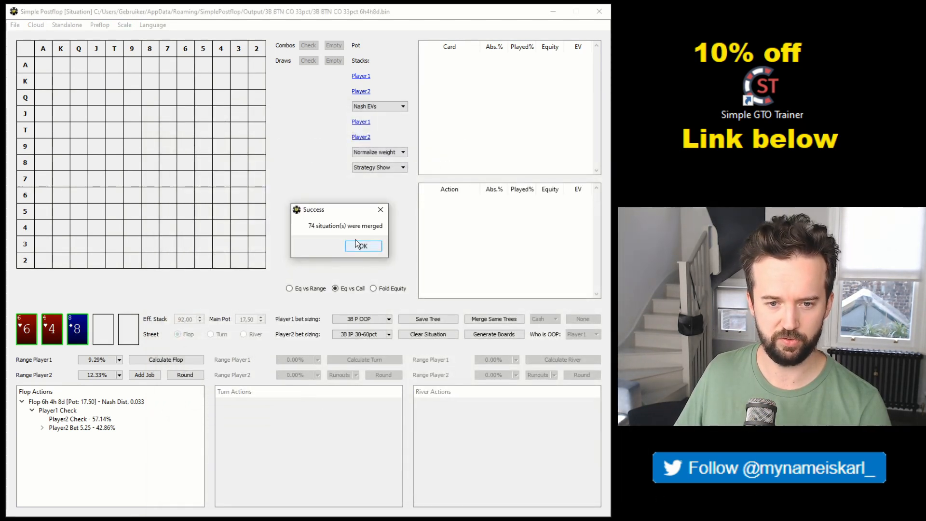
pyautogui.click(369, 247)
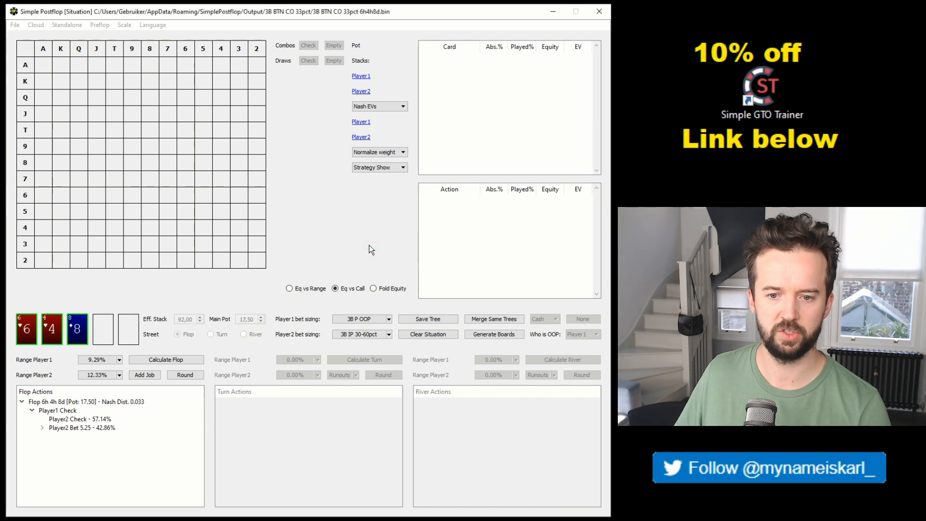
# Step: Run EV aggregation on the merged trees with the 2 - 74 flop weights, examine the hand EVs and close the report
pyautogui.click(523, 319)
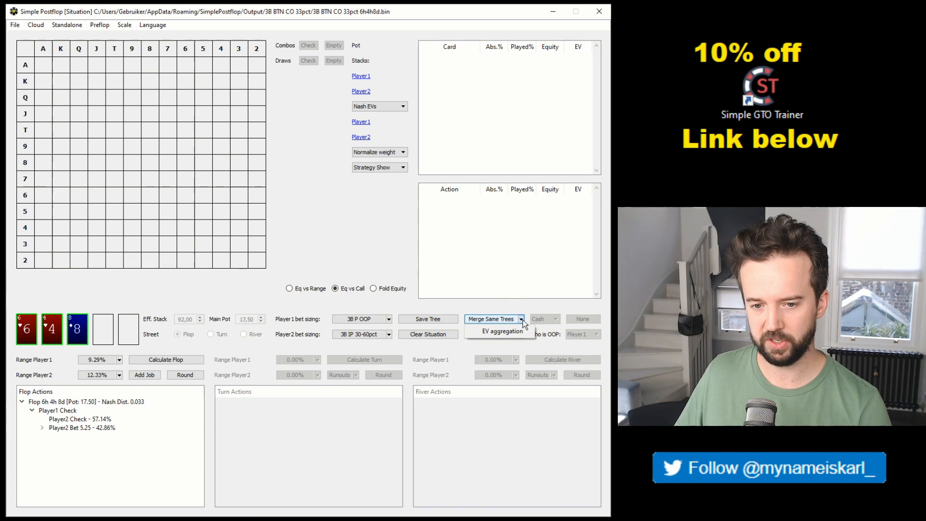
pyautogui.click(508, 328)
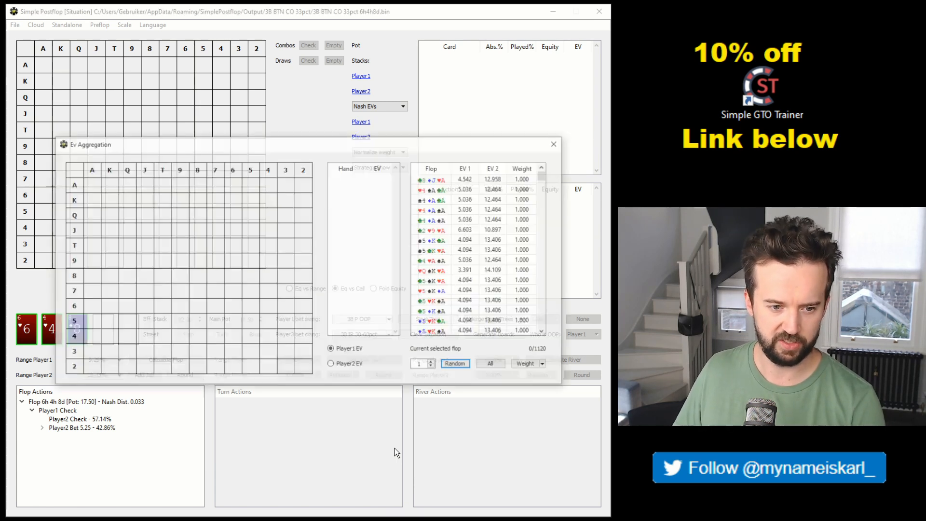
pyautogui.moveTo(434, 145); pyautogui.dragTo(438, 160)
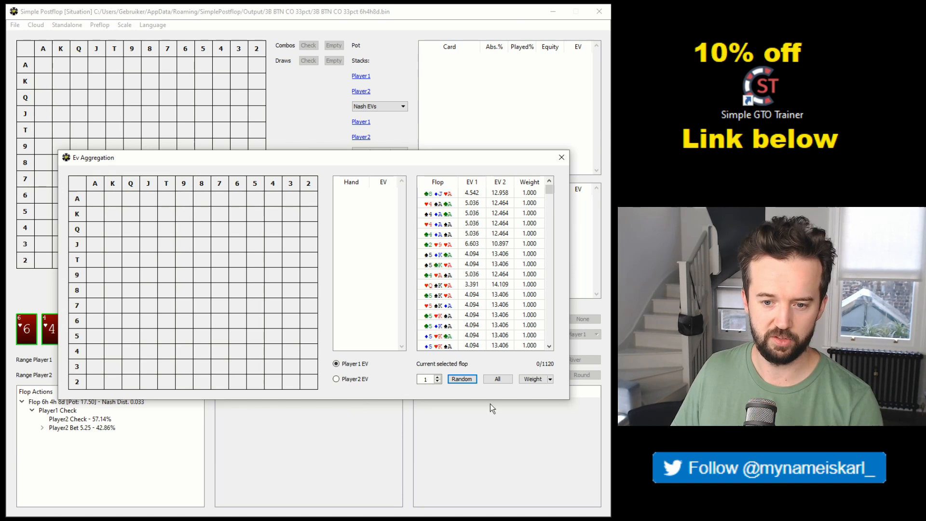
pyautogui.click(551, 379)
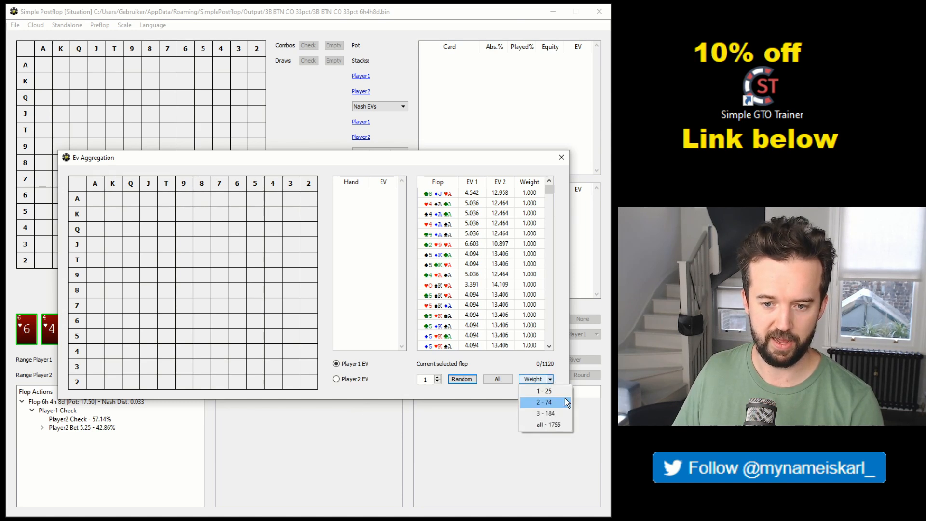
pyautogui.click(555, 403)
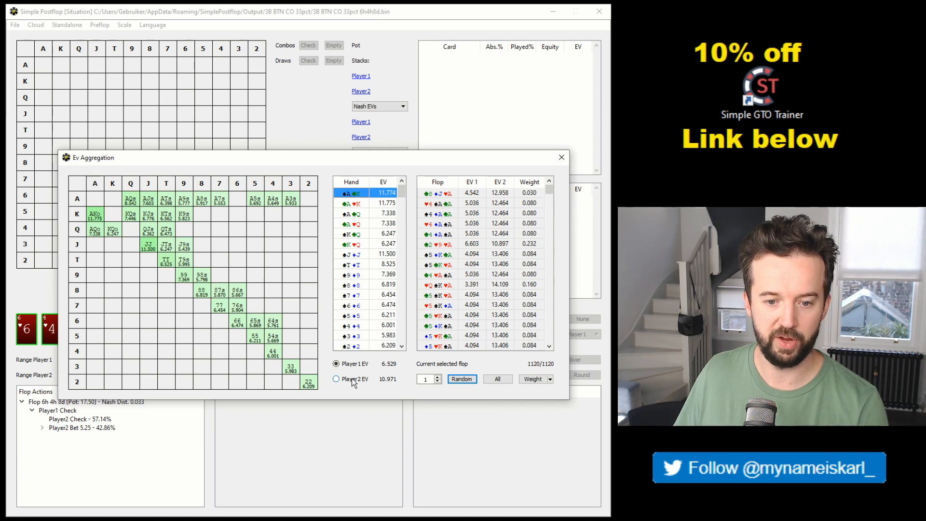
pyautogui.click(560, 157)
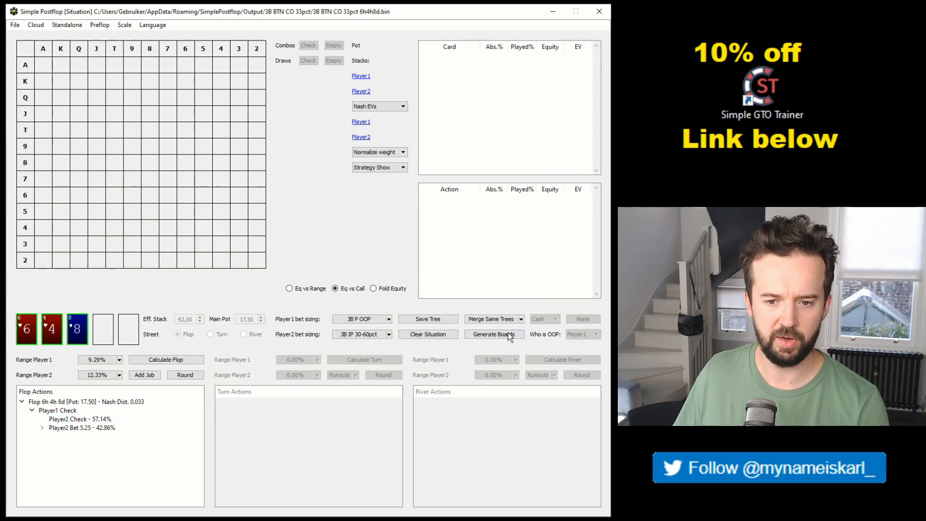
# Step: Generate the flop runouts report for Player2's 5.25 bet after Player1's check
pyautogui.click(108, 426)
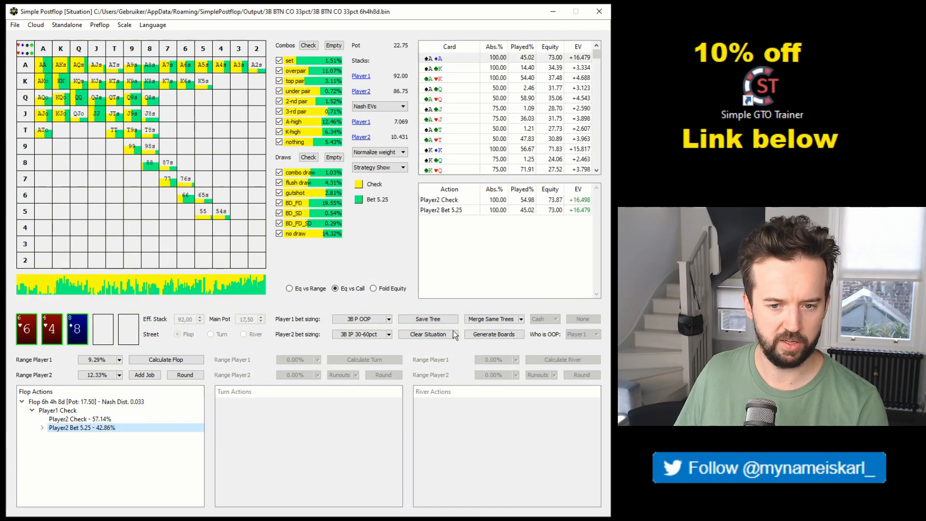
pyautogui.click(520, 319)
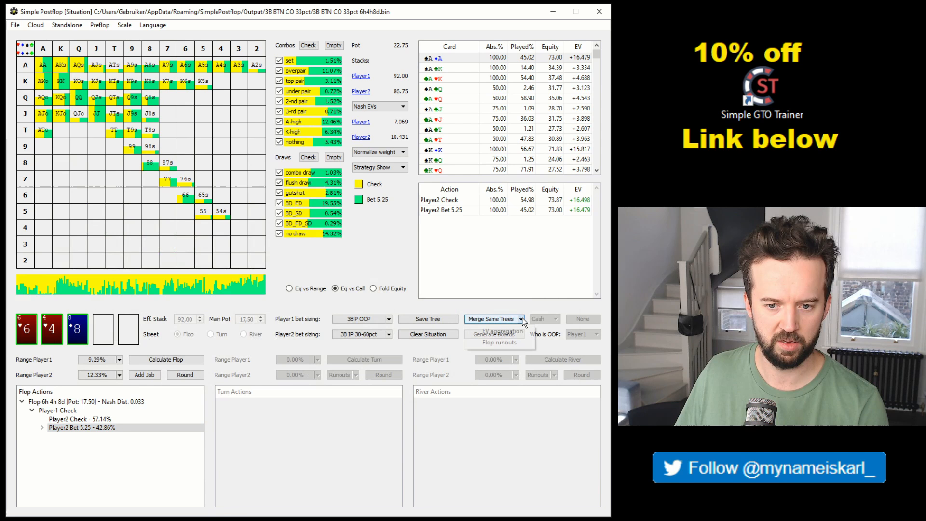
pyautogui.click(508, 342)
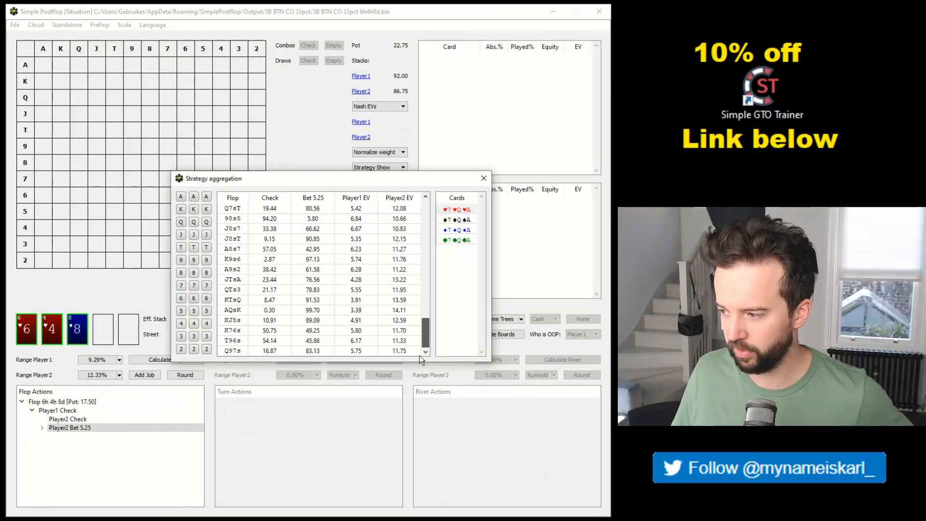
# Step: Examine the flops in the strategy aggregation report and filter them to boards containing a king and a ten
pyautogui.moveTo(419, 319); pyautogui.dragTo(412, 174)
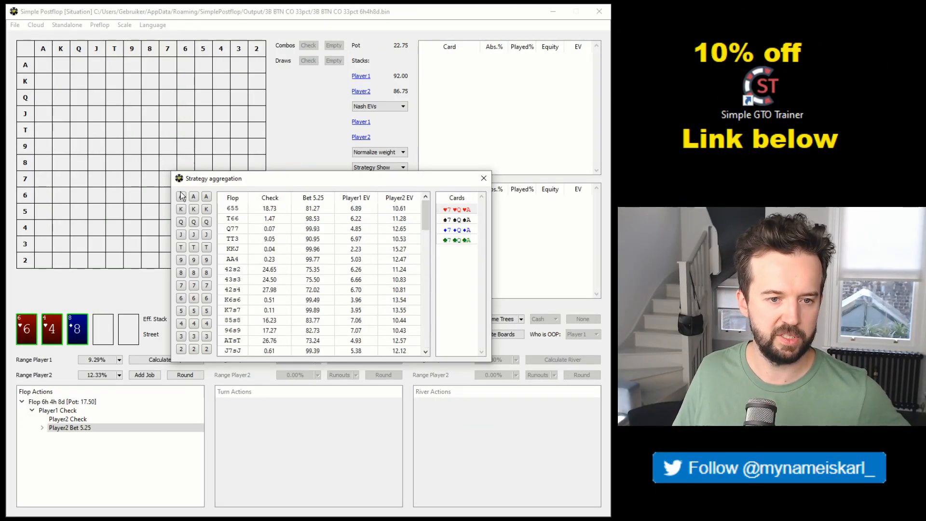
pyautogui.click(181, 211)
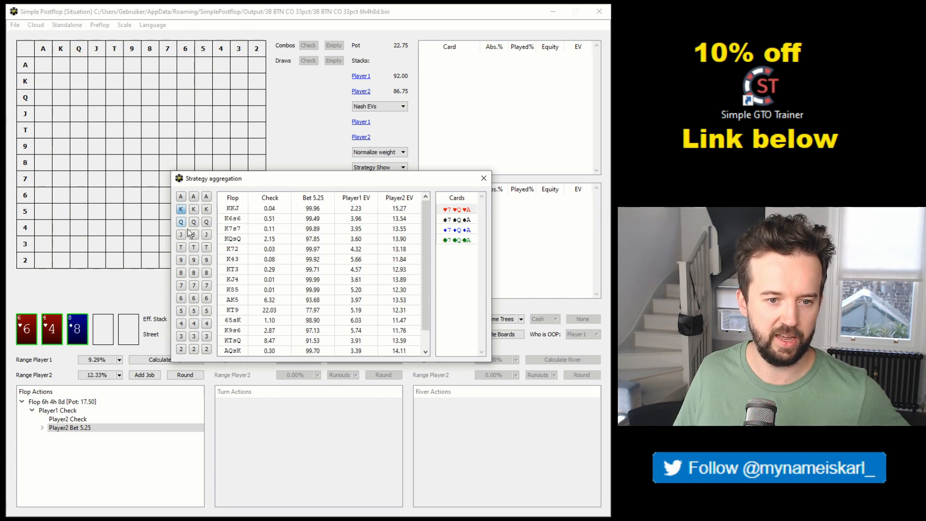
pyautogui.click(194, 247)
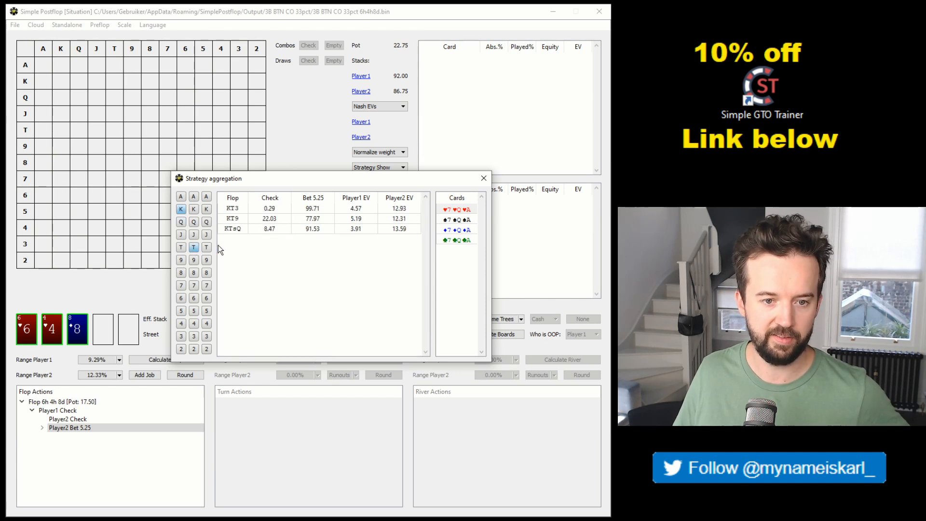
# Step: Load the KT9 and KTsQ flops from the strategy aggregation report and examine Player2's 5.25 bet with Player1's responses
pyautogui.click(243, 208)
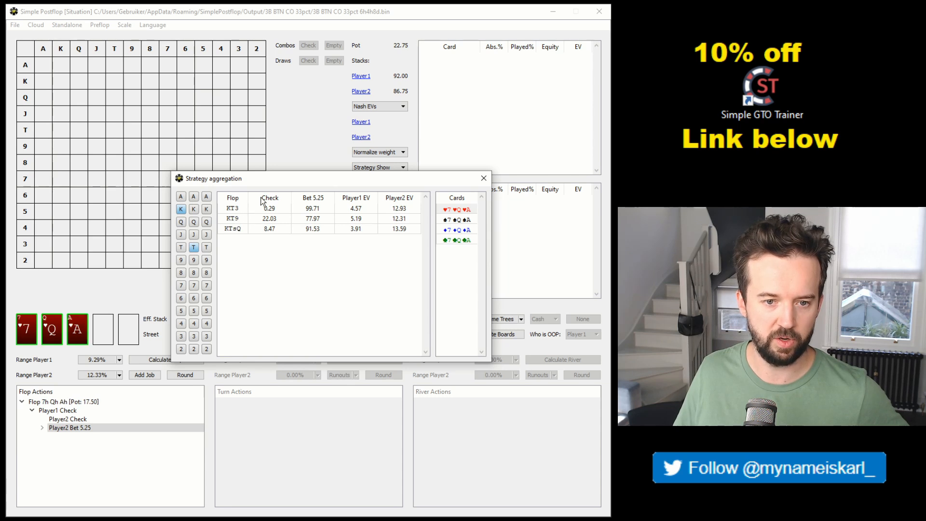
pyautogui.moveTo(282, 184); pyautogui.dragTo(371, 277)
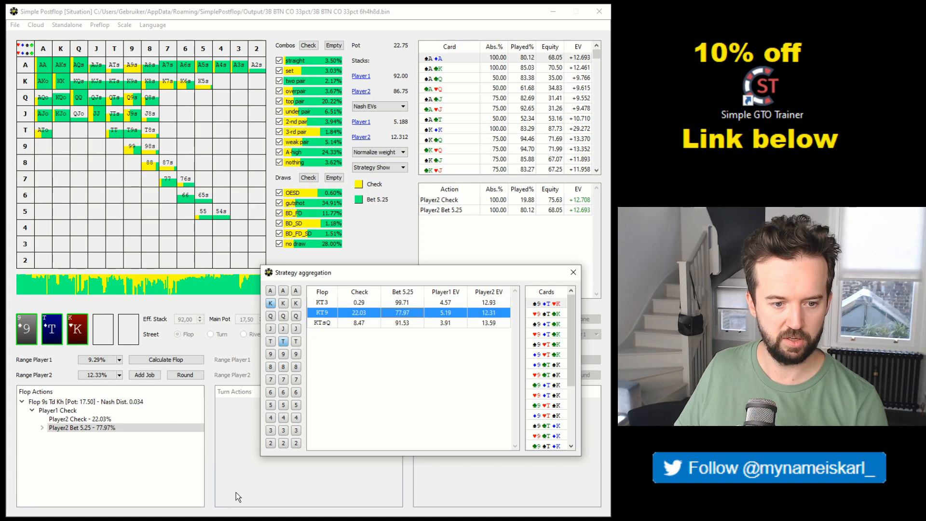
pyautogui.click(42, 428)
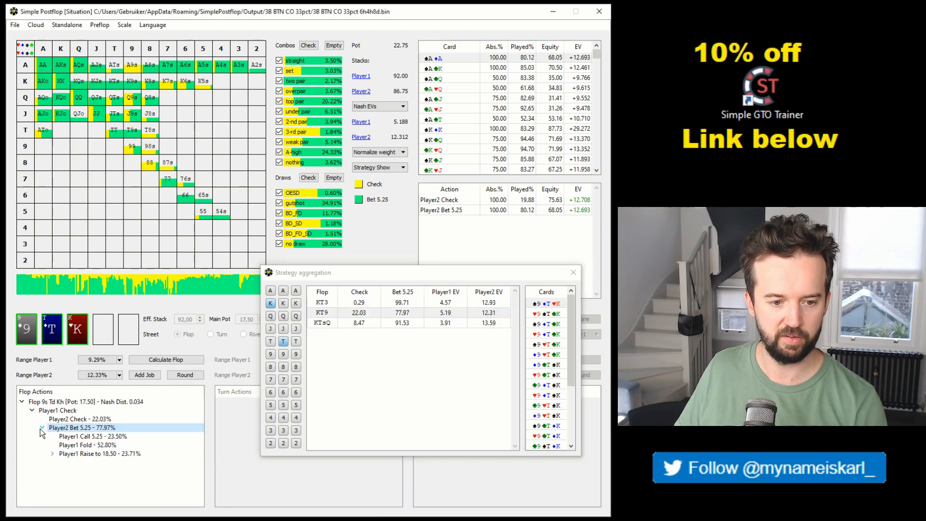
pyautogui.click(359, 330)
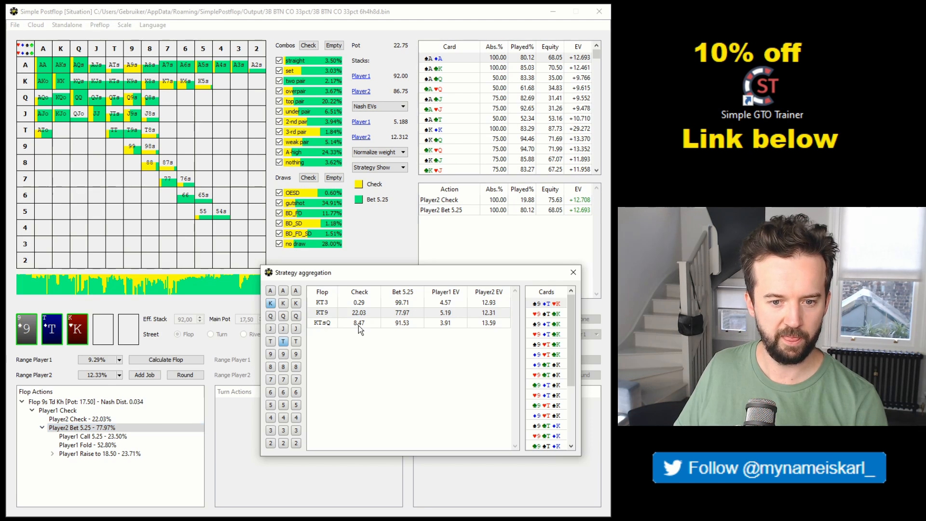
pyautogui.click(358, 329)
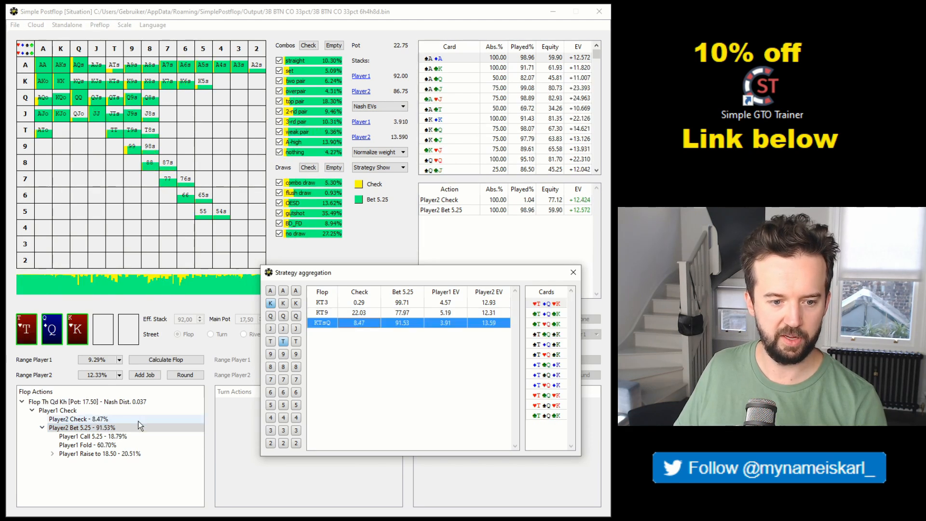
# Step: Replace the king and ten filter with ace-containing boards and sort the flops by Bet 5.25 frequency
pyautogui.click(283, 340)
pyautogui.click(270, 303)
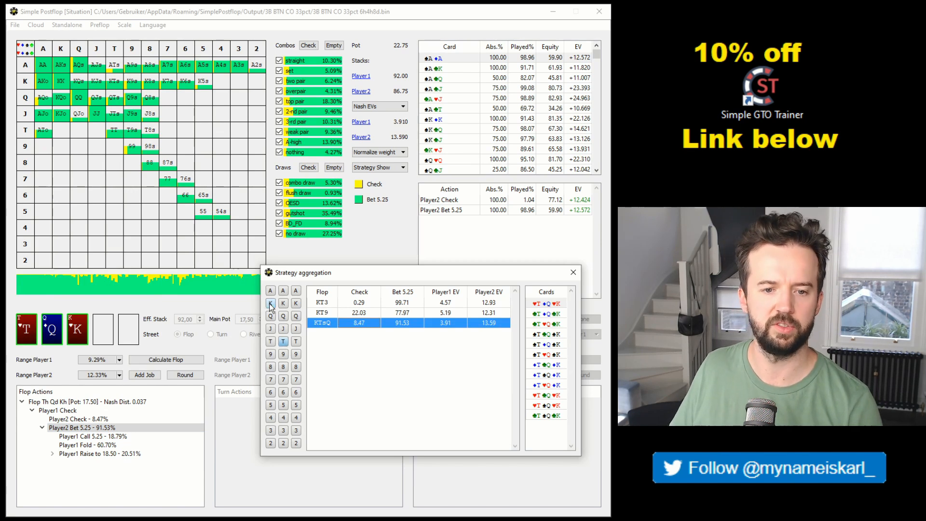
pyautogui.click(283, 341)
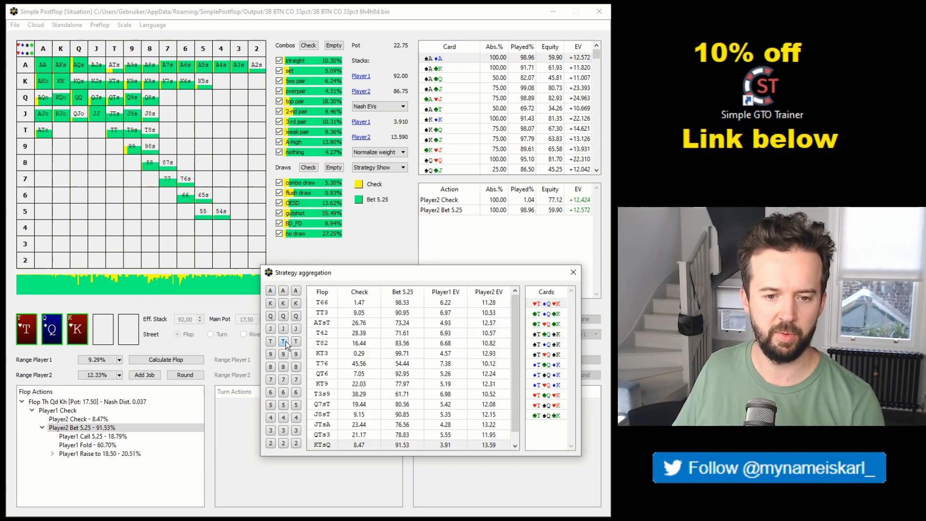
pyautogui.click(270, 290)
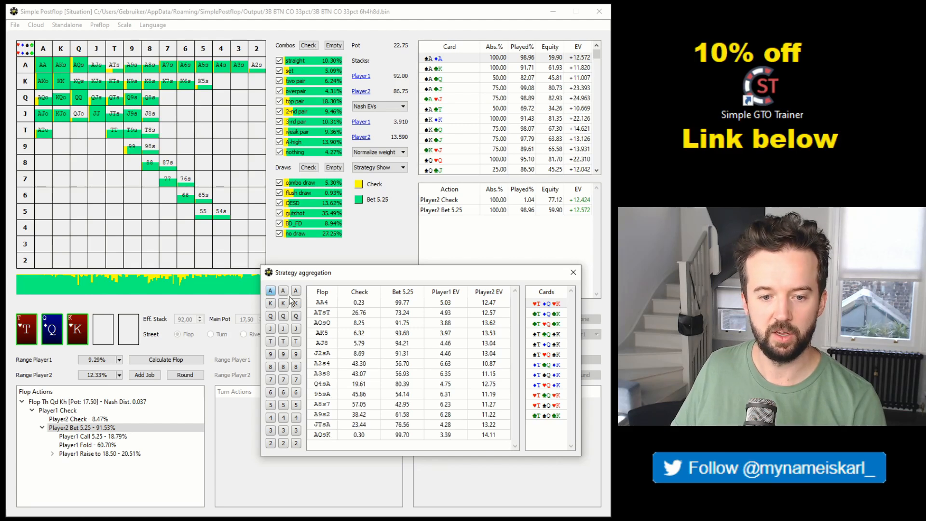
pyautogui.click(400, 295)
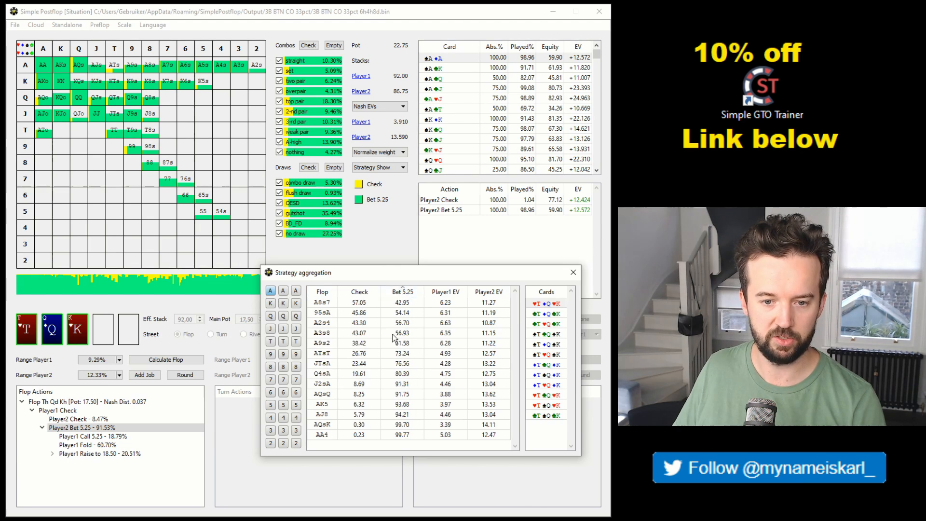
# Step: Load the A8s7 and AA4 flops to compare Player2's betting strategy, then close the strategy aggregation report
pyautogui.click(355, 304)
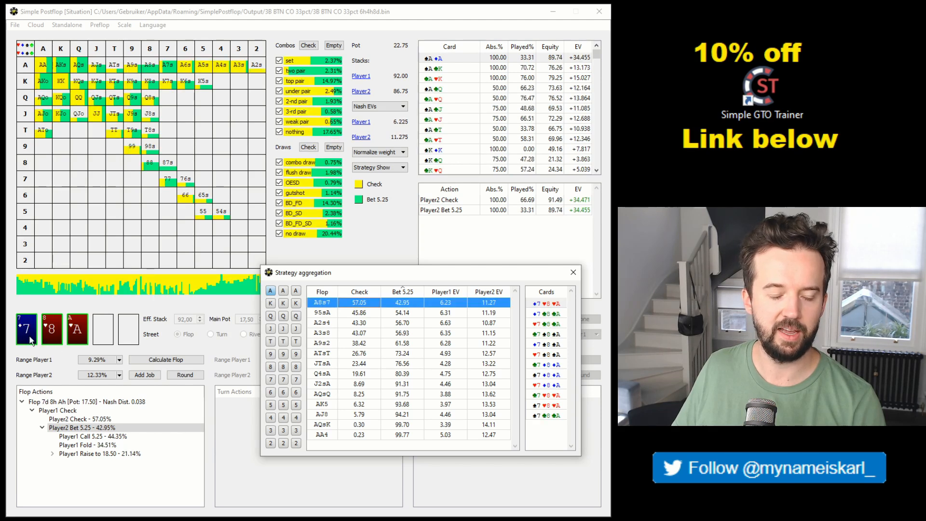
pyautogui.click(353, 433)
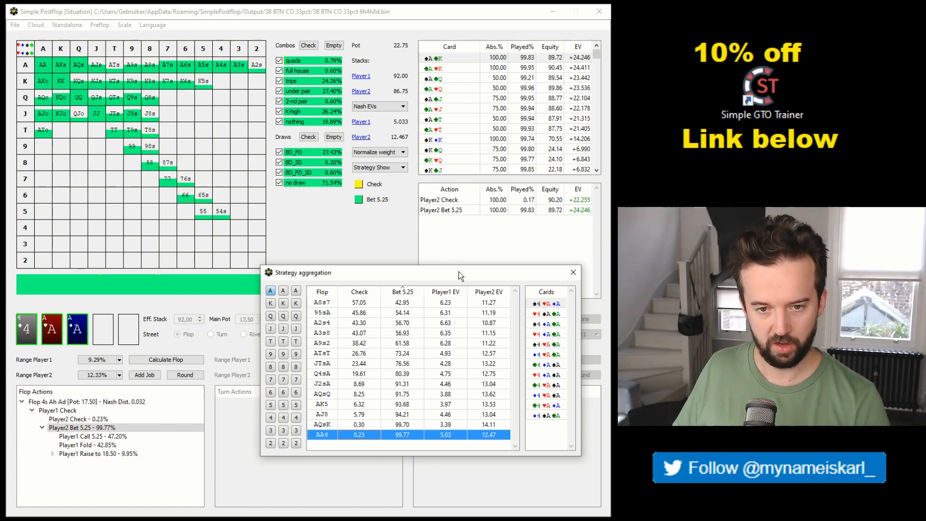
pyautogui.moveTo(458, 271); pyautogui.dragTo(330, 195)
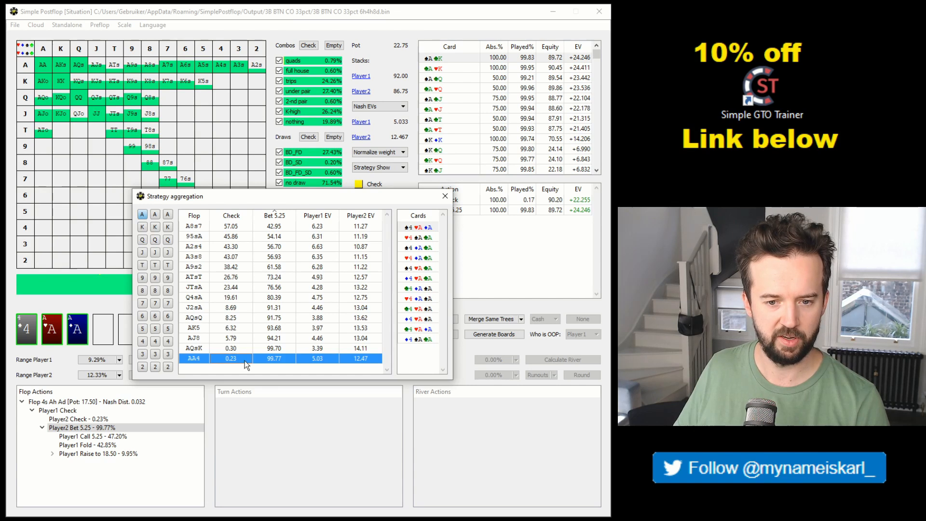
pyautogui.moveTo(310, 205); pyautogui.dragTo(406, 329)
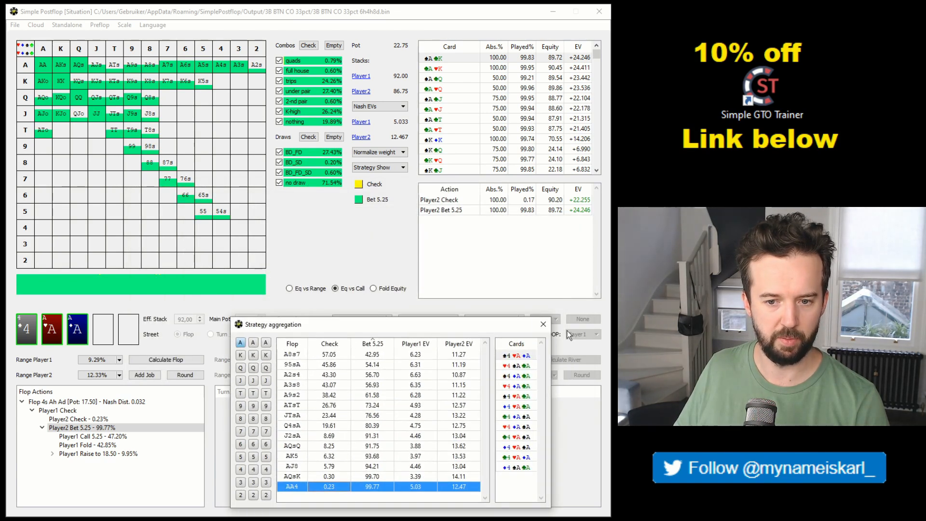
pyautogui.click(542, 325)
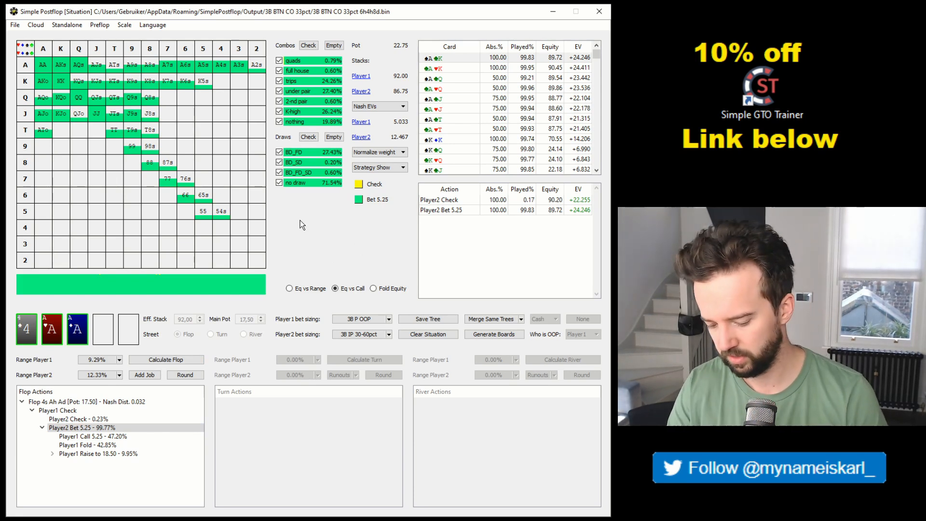
# Step: Set the jobs output folder to SimplePostflop/Output and open the solved BTN BB KdJh7c situation
pyautogui.hotkey('ctrl', 'j')
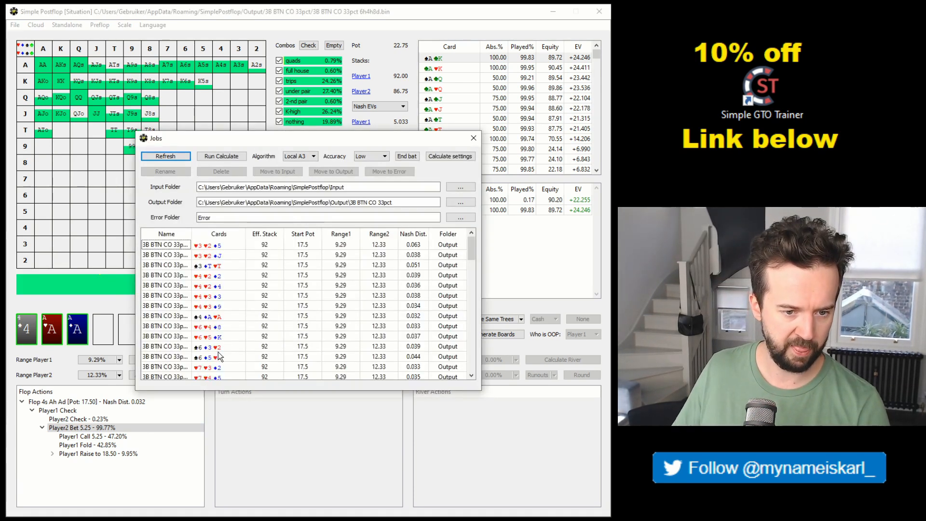
pyautogui.scroll(-6, 245, 304)
pyautogui.click(461, 202)
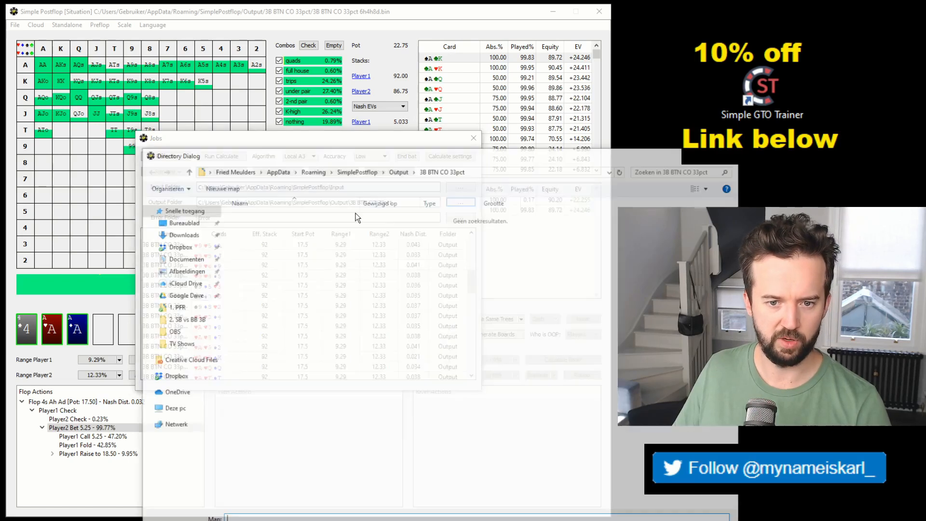
pyautogui.click(706, 520)
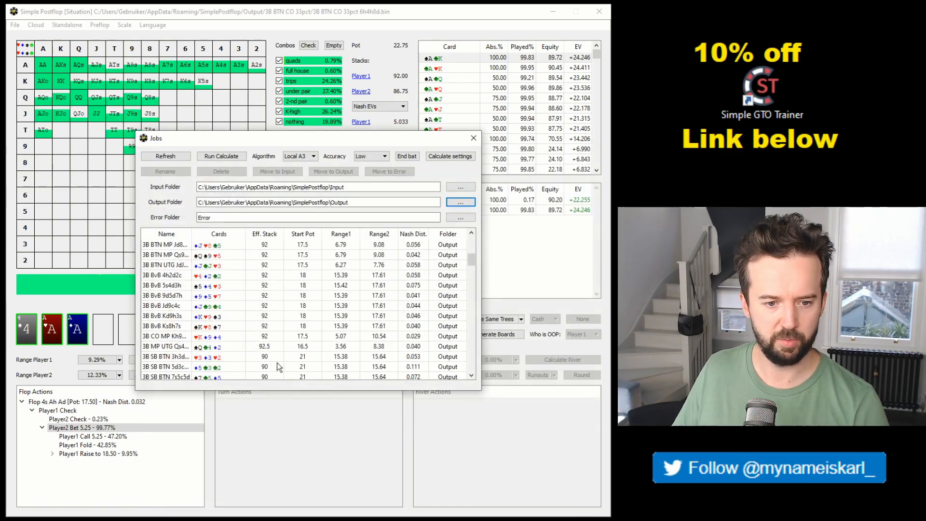
pyautogui.scroll(-6, 230, 331)
pyautogui.scroll(-5, 230, 331)
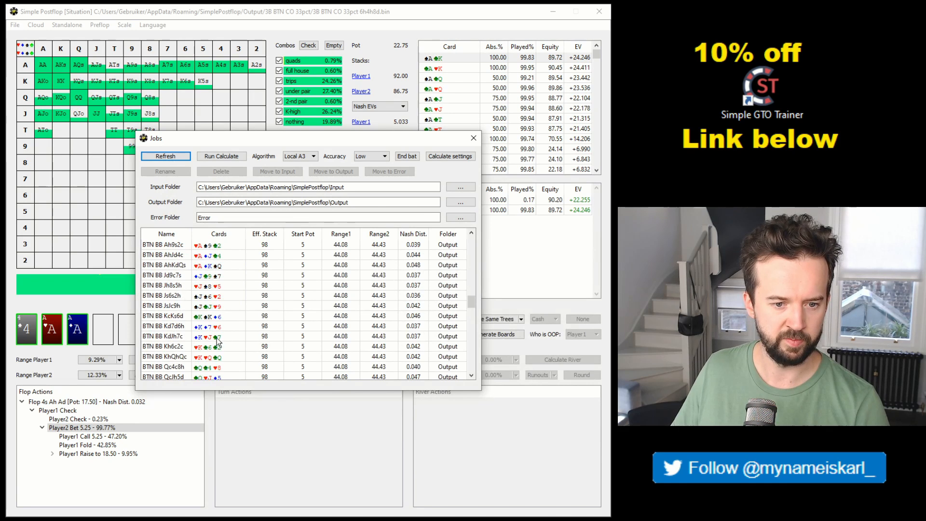
pyautogui.click(216, 336)
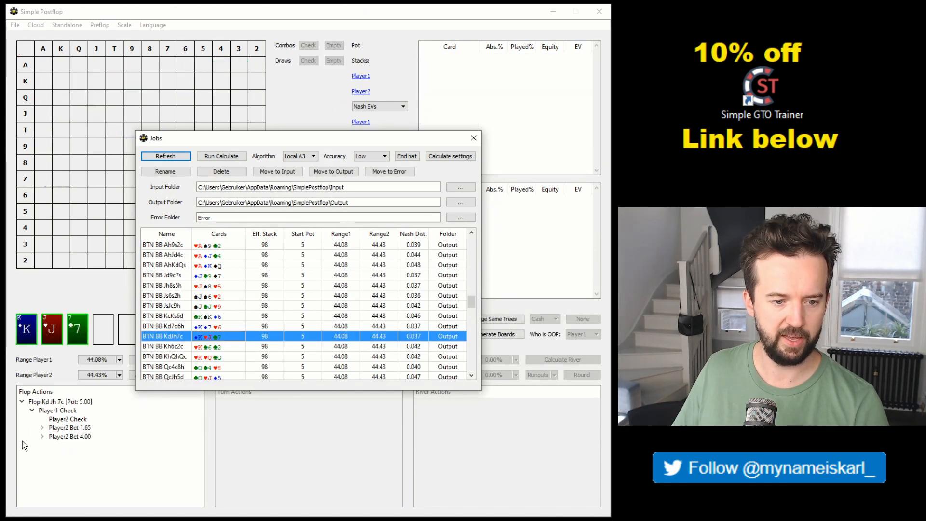
# Step: Select Player1's call against Player2's 1.65 flop bet and deal the 2 of diamonds as the turn card
pyautogui.click(43, 428)
pyautogui.click(82, 436)
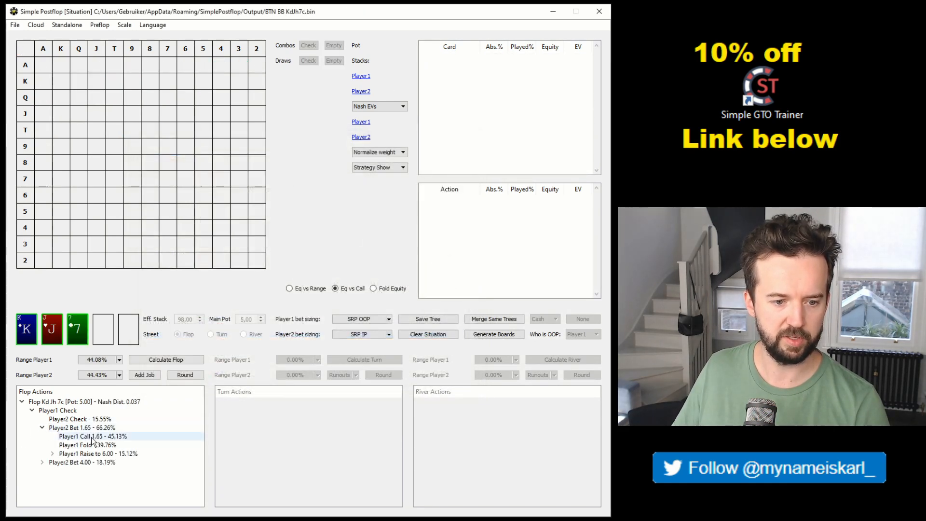
pyautogui.click(103, 329)
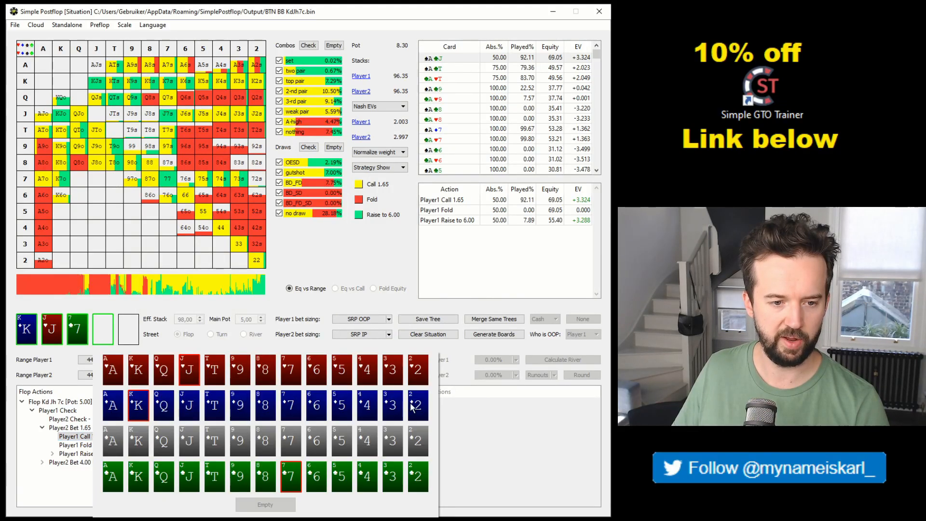
pyautogui.click(392, 405)
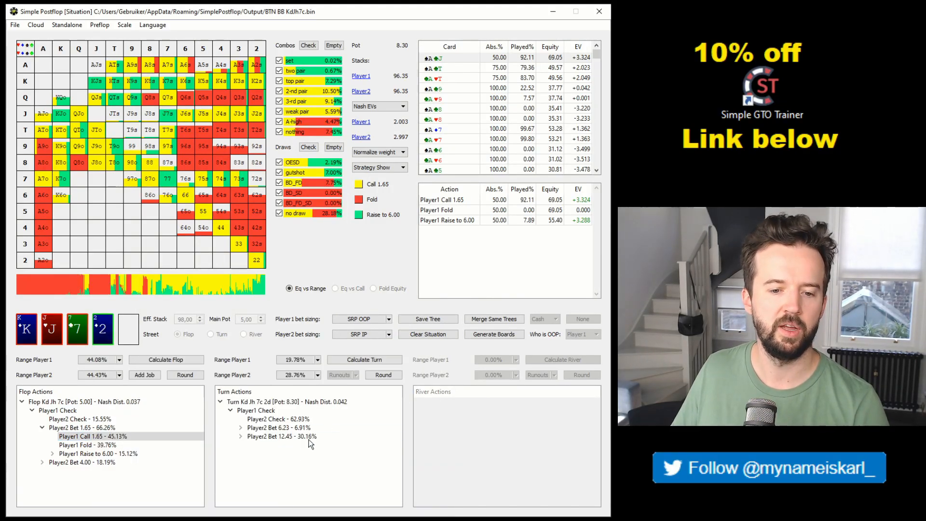
# Step: Examine Player2's 12.45 turn bet and Player1's call and fold responses to it
pyautogui.click(309, 437)
pyautogui.click(239, 436)
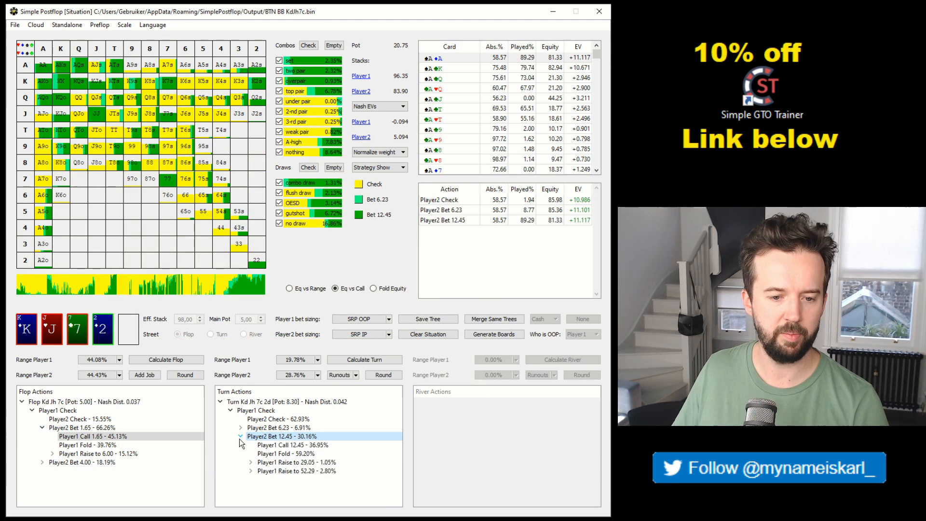
pyautogui.click(322, 446)
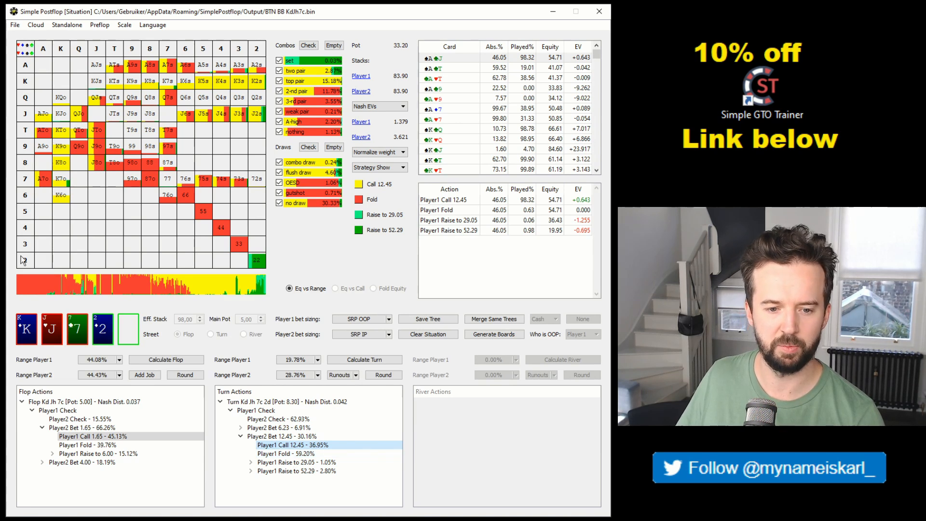
pyautogui.click(300, 455)
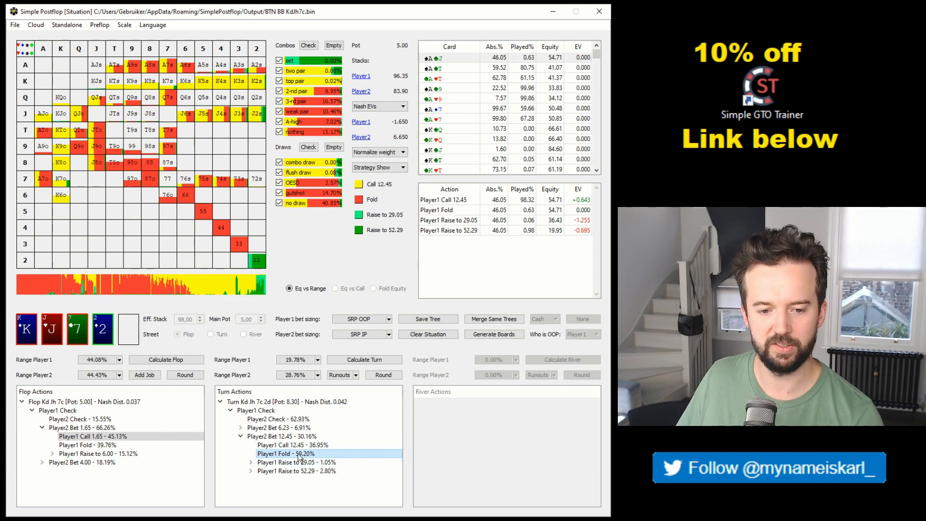
# Step: Edit Player1's fold strategy against the 12.45 turn bet, setting A7o, J8o, J9o, JTo, T9o and 97o to fold at full weight
pyautogui.rightClick(299, 454)
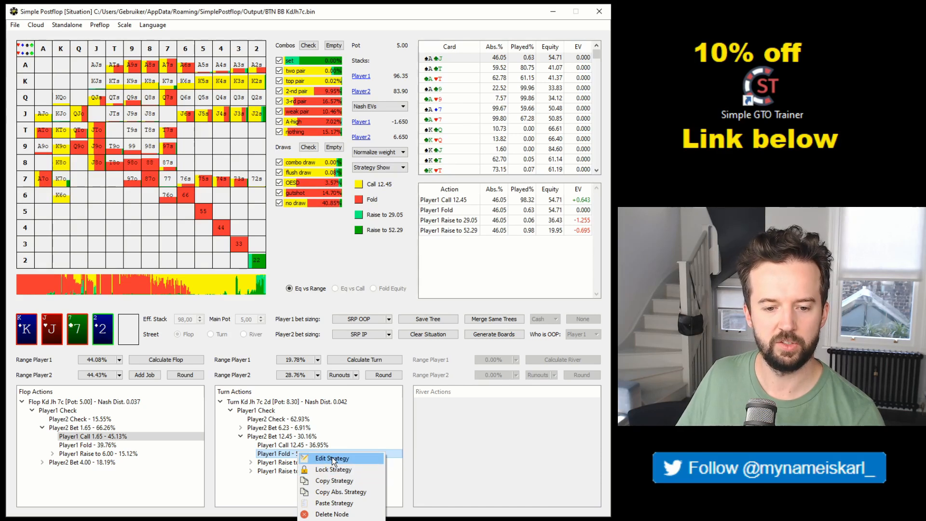
pyautogui.click(331, 457)
pyautogui.moveTo(174, 218); pyautogui.dragTo(422, 202)
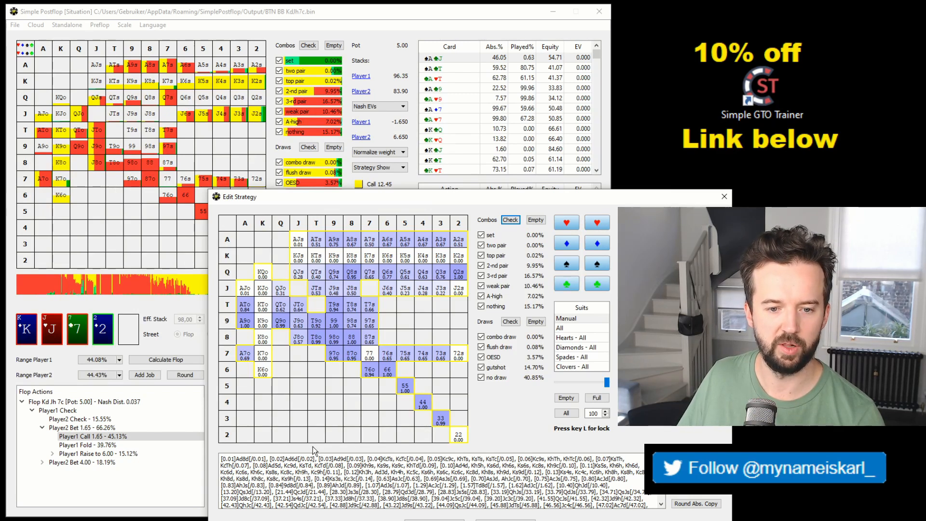
pyautogui.click(249, 359)
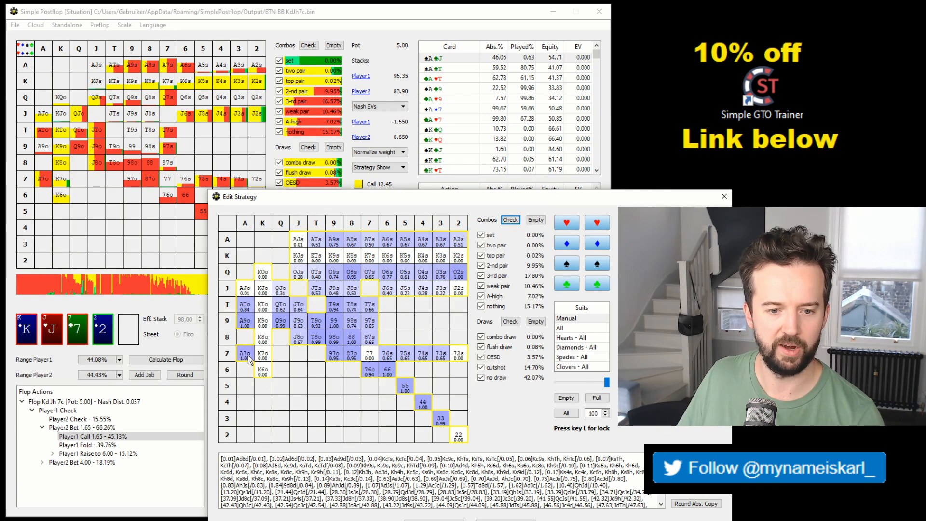
pyautogui.click(298, 338)
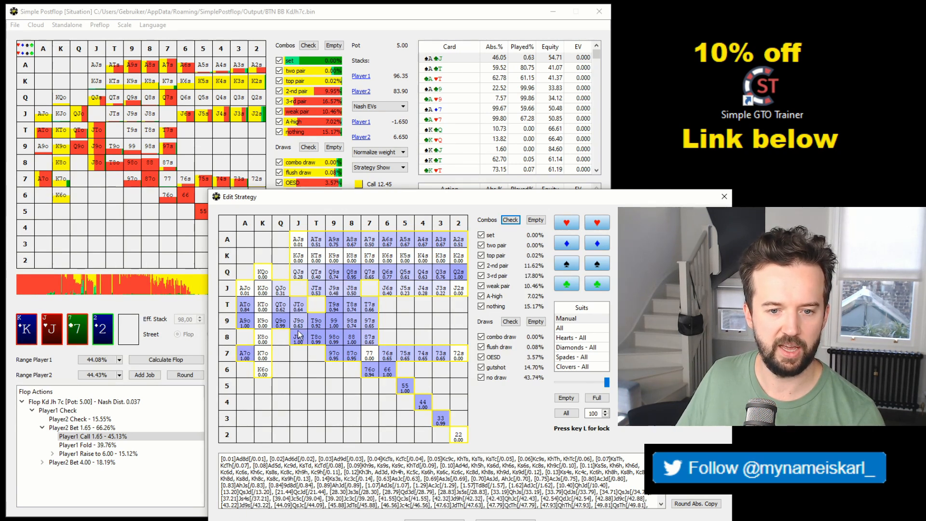
pyautogui.click(299, 321)
pyautogui.click(299, 308)
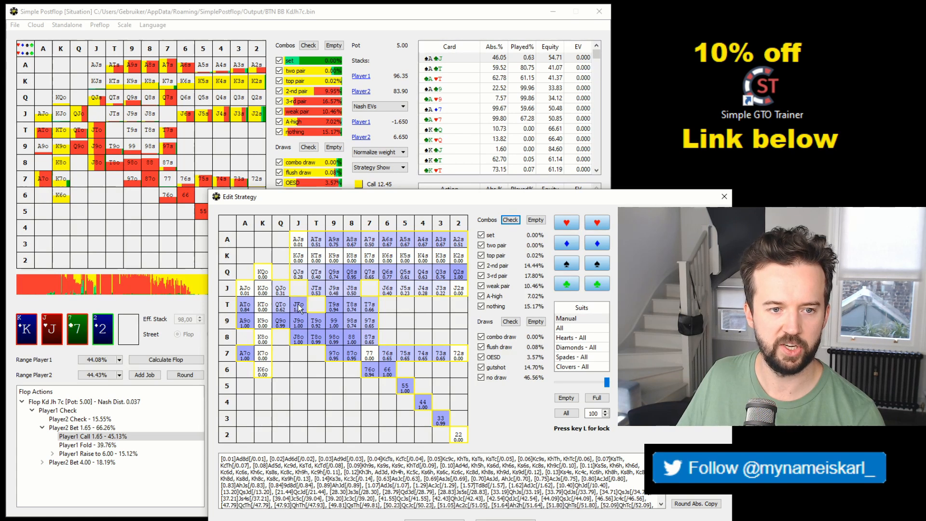
pyautogui.click(316, 321)
pyautogui.click(315, 338)
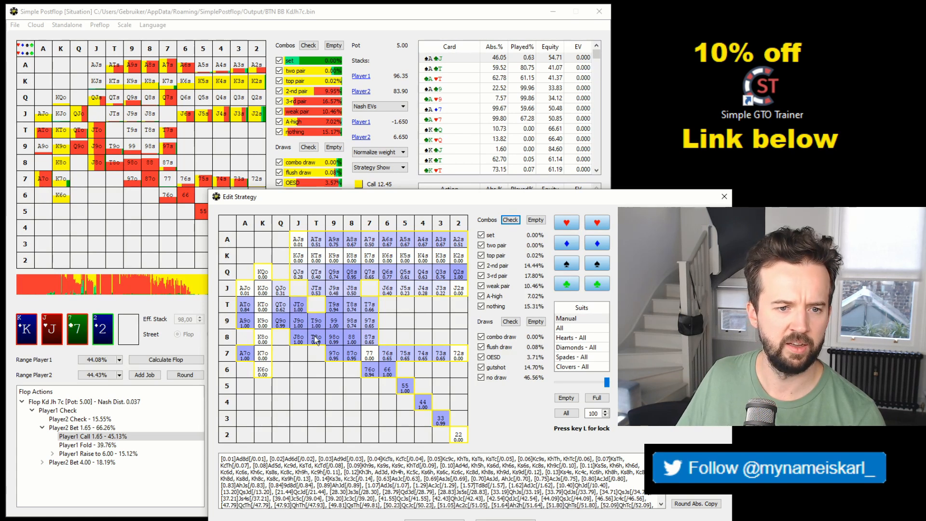
pyautogui.click(334, 356)
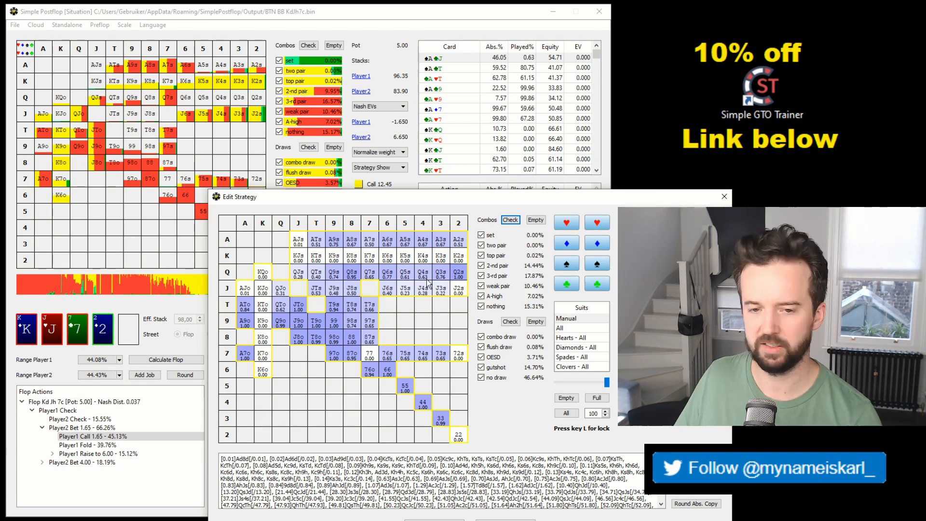
# Step: Exclude diamond combos, set J6s, J5s, J4s and J3s to fold at full weight, and apply the edited strategy
pyautogui.click(566, 247)
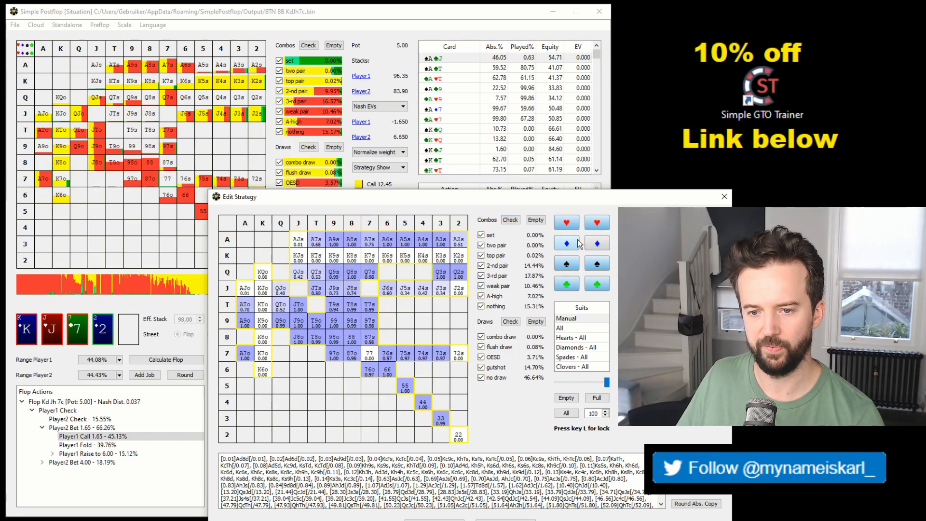
pyautogui.click(387, 290)
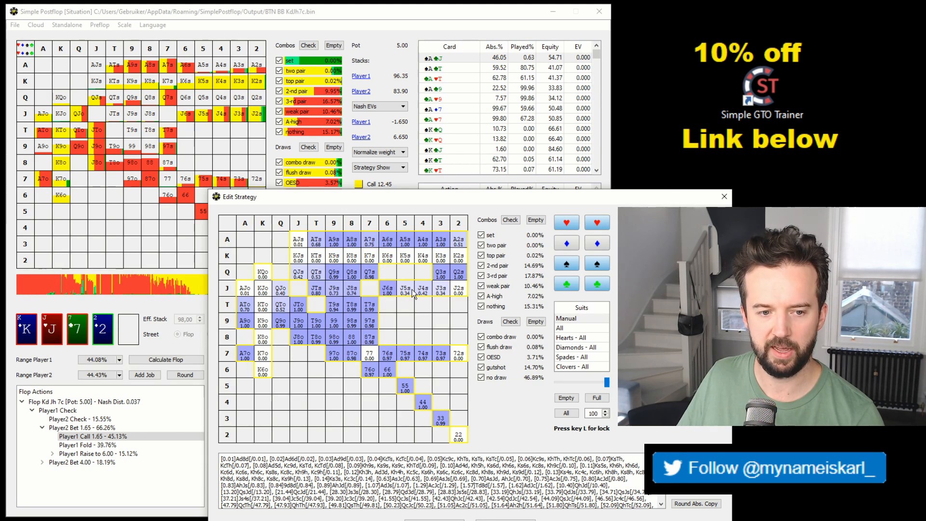
pyautogui.click(405, 289)
pyautogui.click(422, 290)
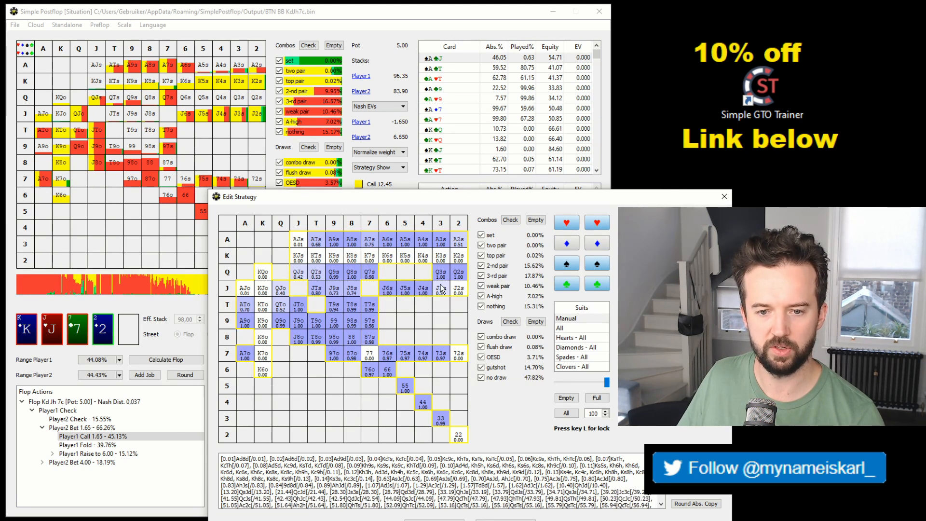
pyautogui.click(440, 289)
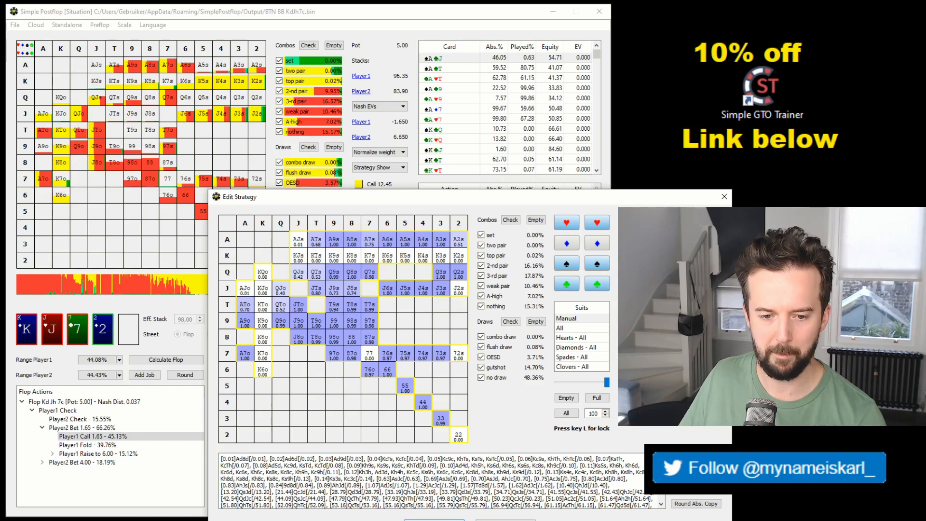
pyautogui.press('Return')
# Step: Recalculate the turn with Player1's locked responses, and examine Player2's 12.45 bet and both players' turn EVs
pyautogui.click(361, 437)
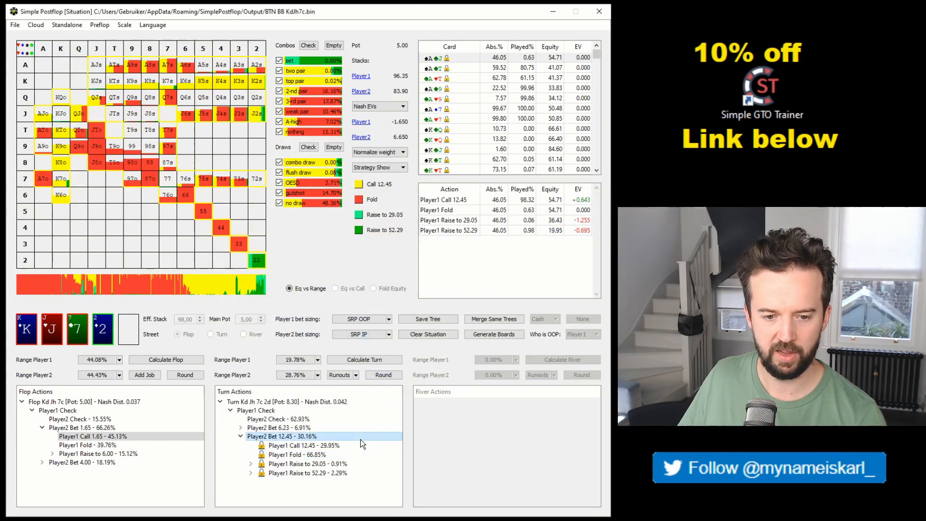
pyautogui.click(360, 359)
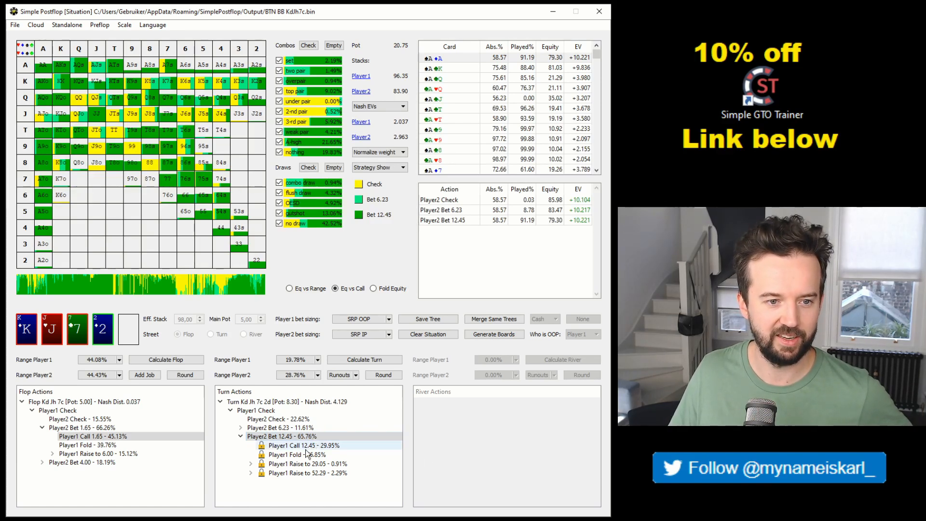
pyautogui.click(328, 444)
pyautogui.click(337, 436)
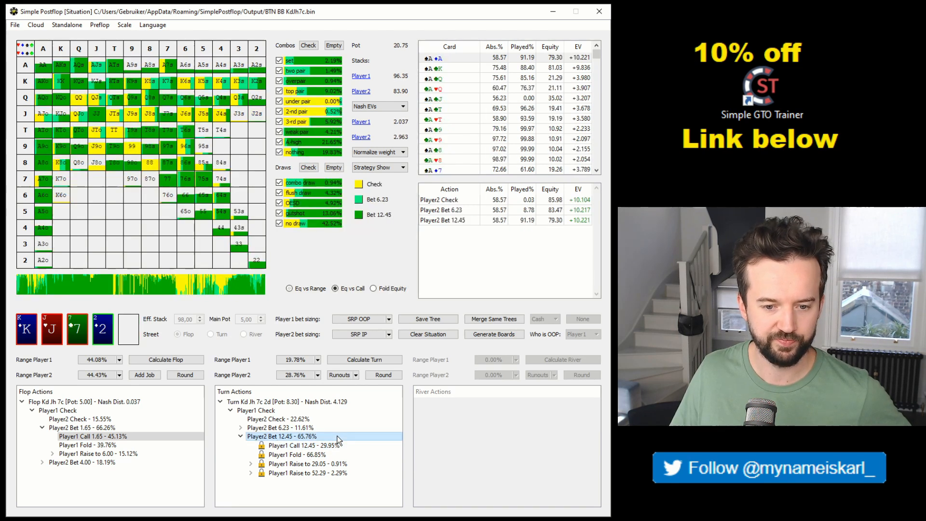
pyautogui.click(353, 401)
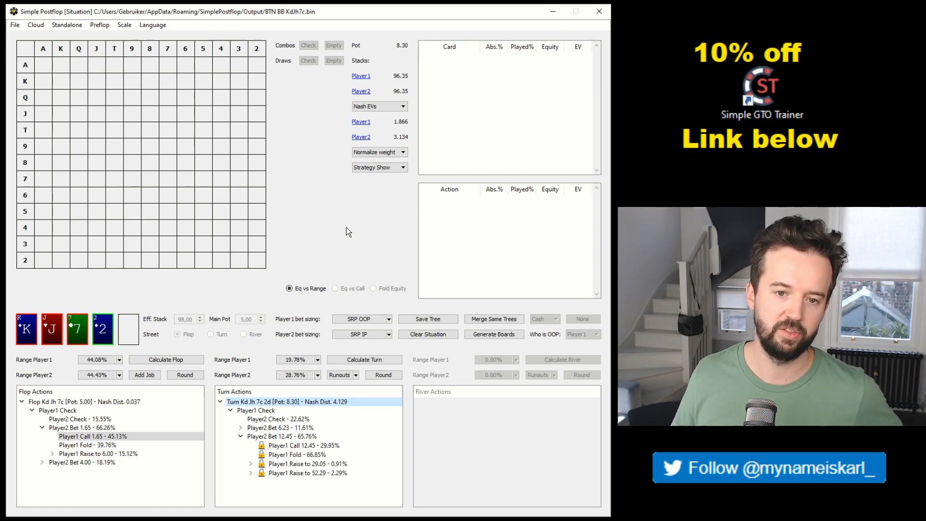
# Step: Examine Player1's locked fold, call and raise to 29.05 against the 12.45 turn bet, and the strategy options for the call
pyautogui.click(316, 435)
pyautogui.click(316, 454)
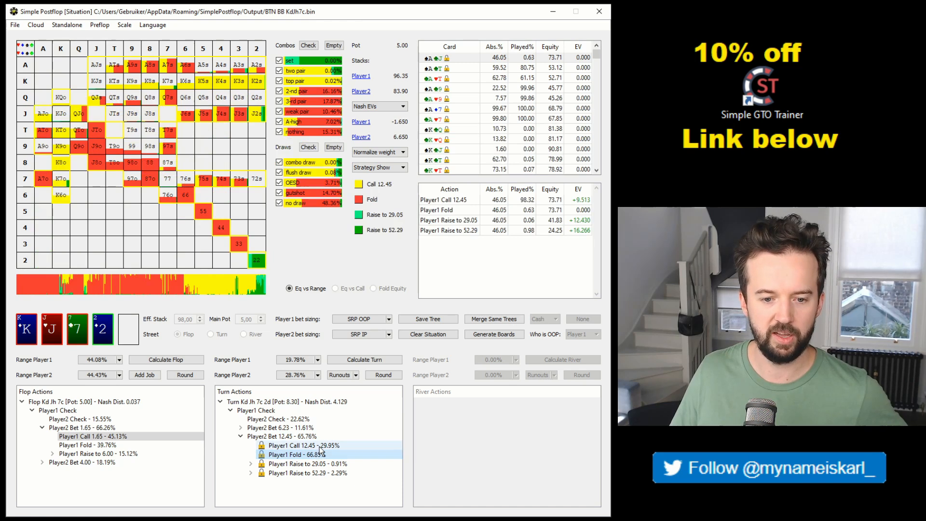
pyautogui.click(304, 445)
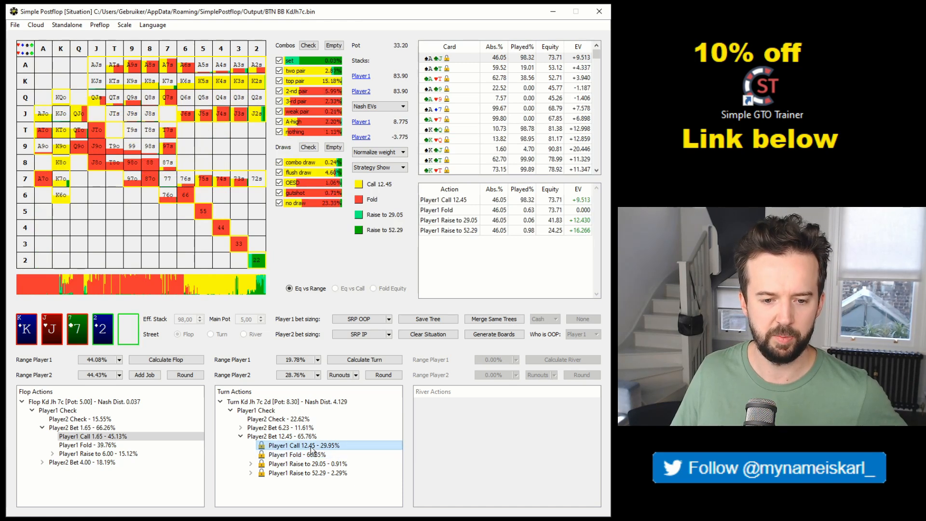
pyautogui.rightClick(311, 446)
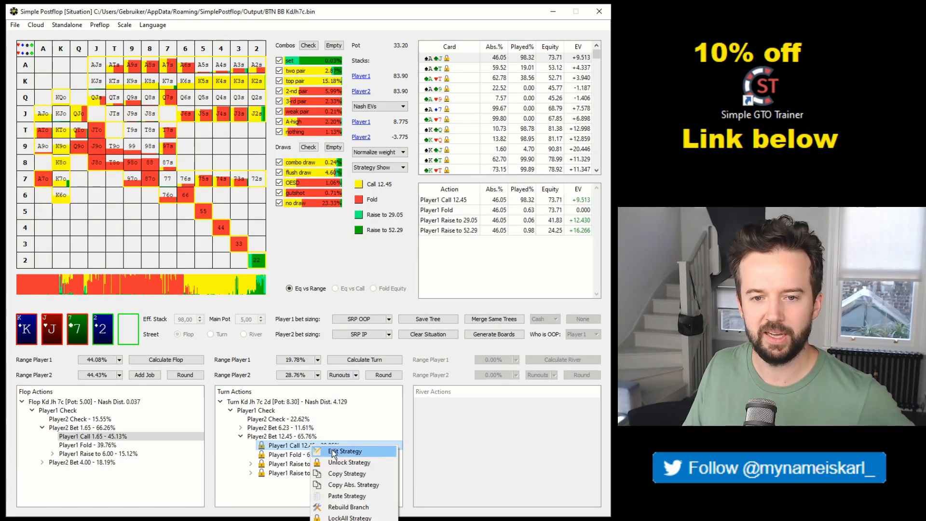
pyautogui.click(429, 419)
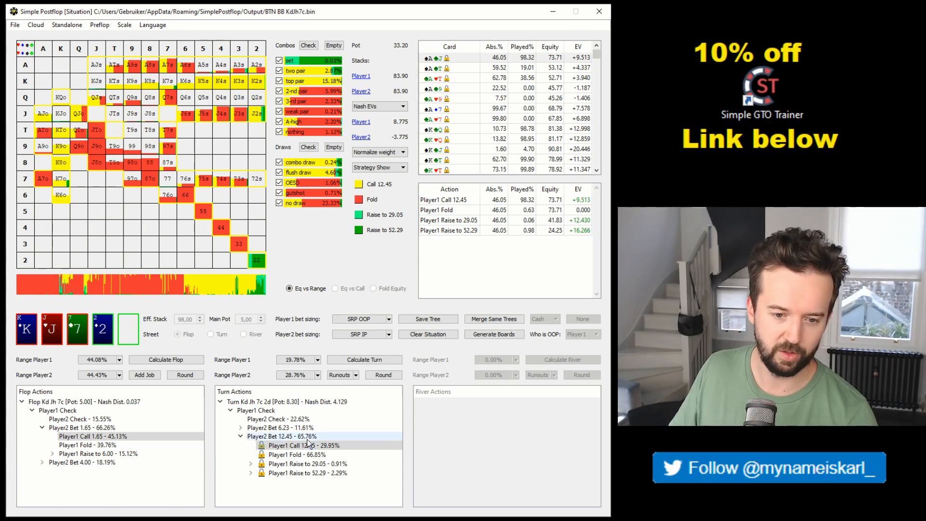
pyautogui.click(298, 457)
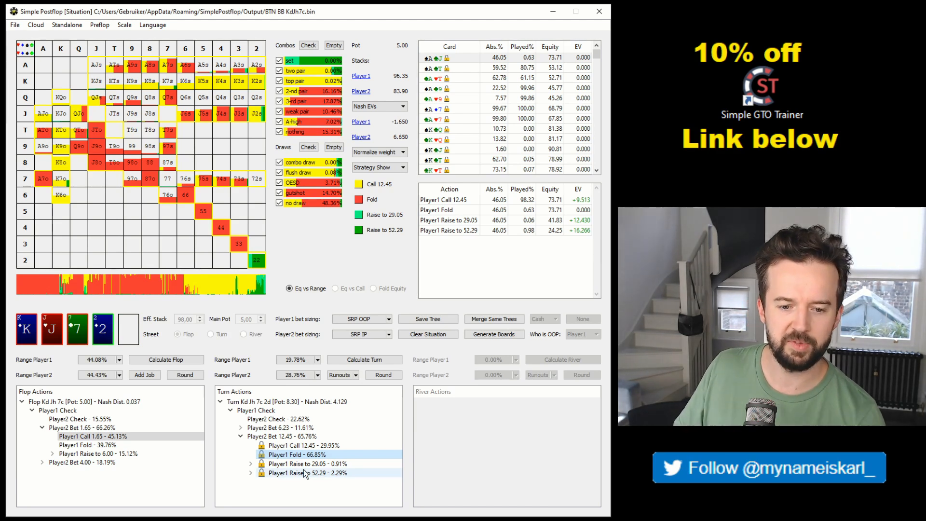
pyautogui.rightClick(302, 473)
pyautogui.click(328, 464)
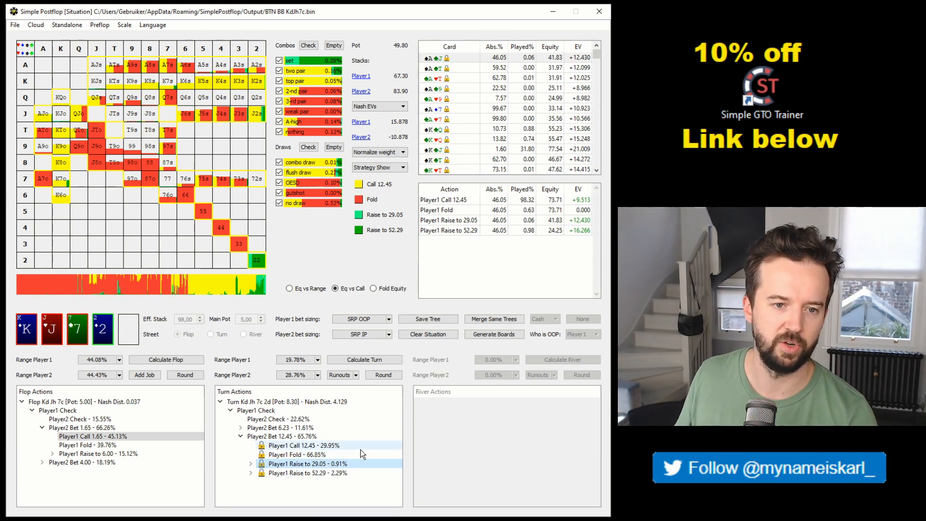
pyautogui.click(464, 424)
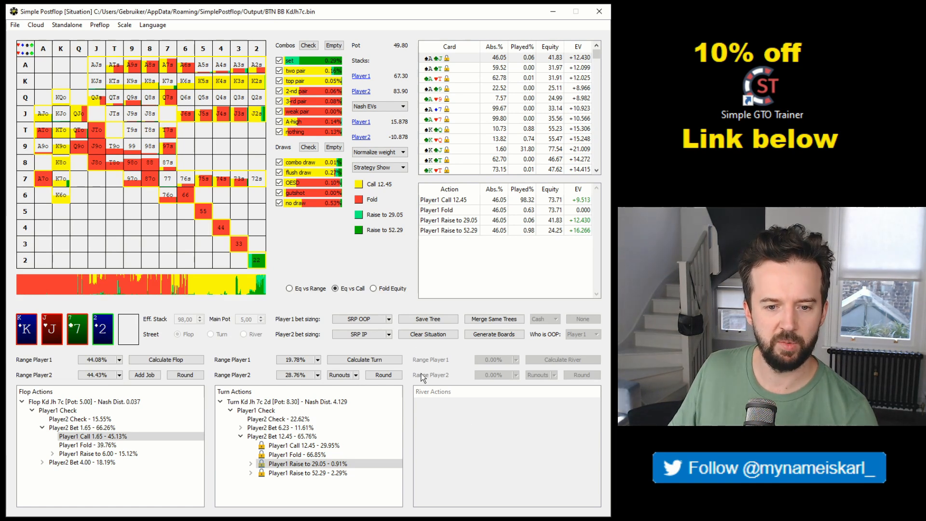
pyautogui.click(385, 376)
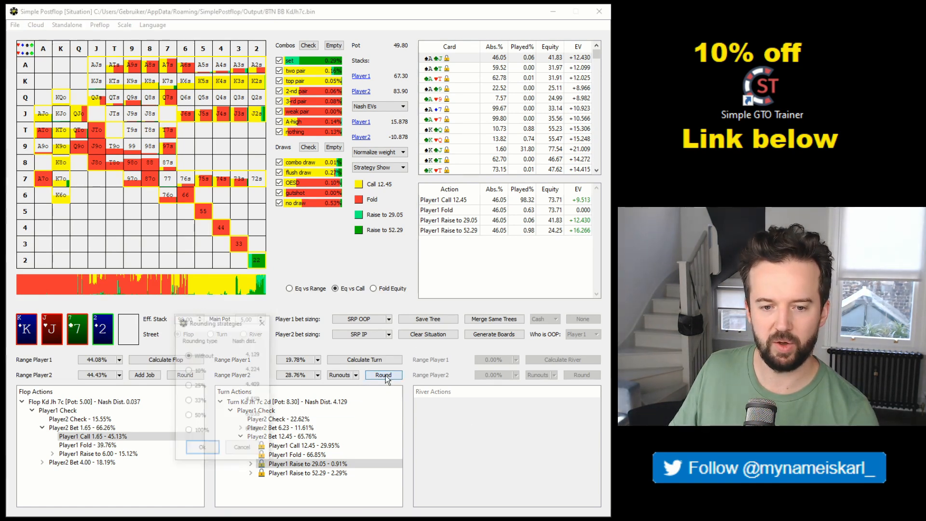
pyautogui.moveTo(227, 322); pyautogui.dragTo(488, 279)
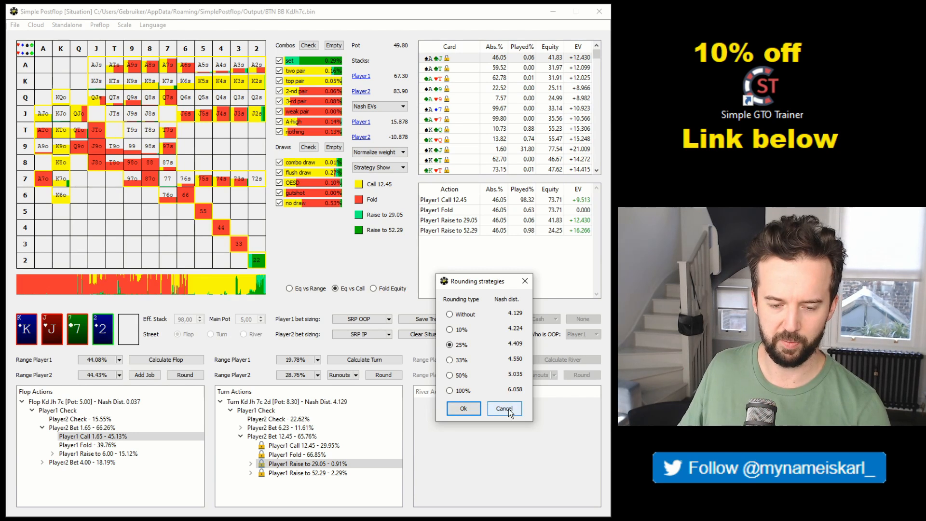
pyautogui.click(508, 409)
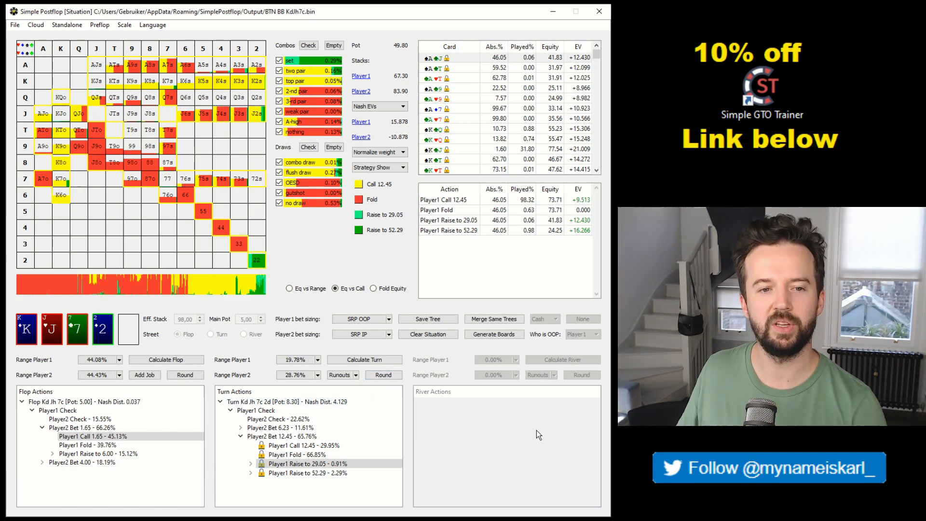
# Step: Round the turn strategies to 33% and check the available turn runout calculation option
pyautogui.click(390, 376)
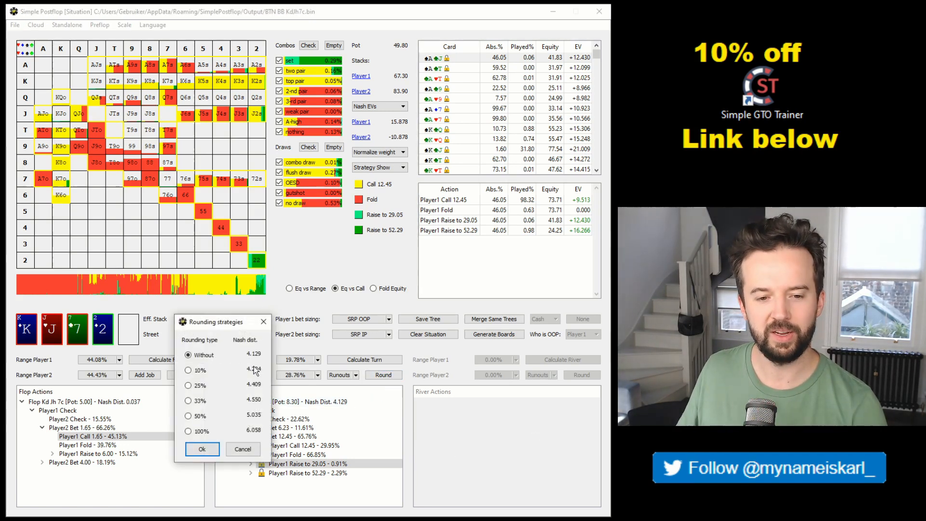
pyautogui.click(202, 389)
pyautogui.click(200, 402)
pyautogui.click(201, 450)
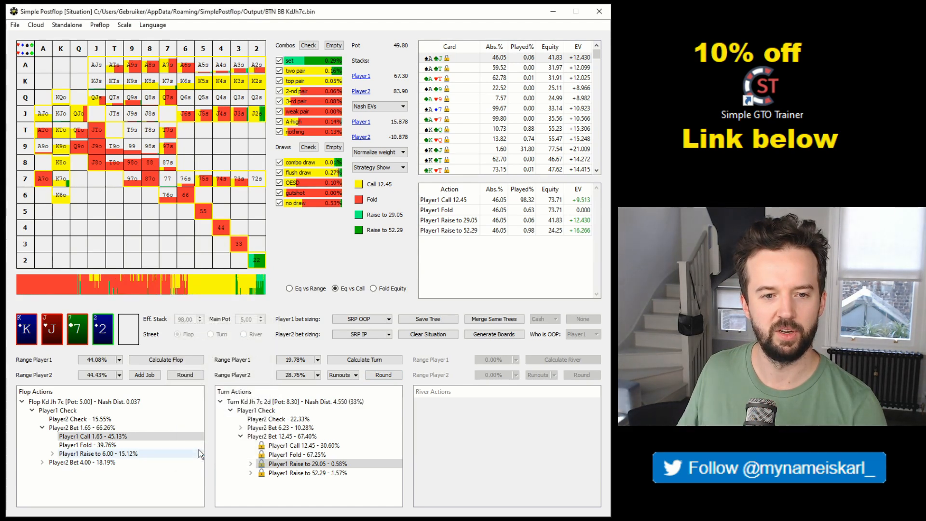
pyautogui.click(356, 375)
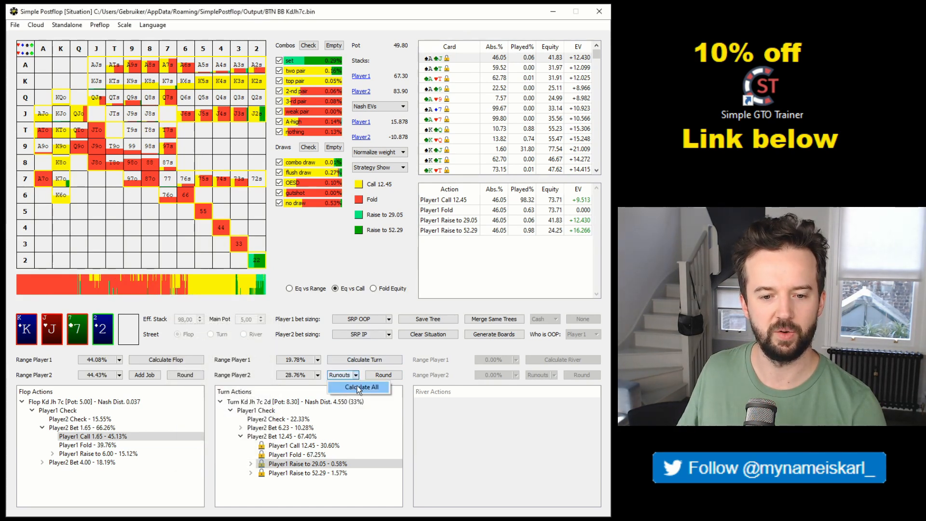
pyautogui.click(428, 423)
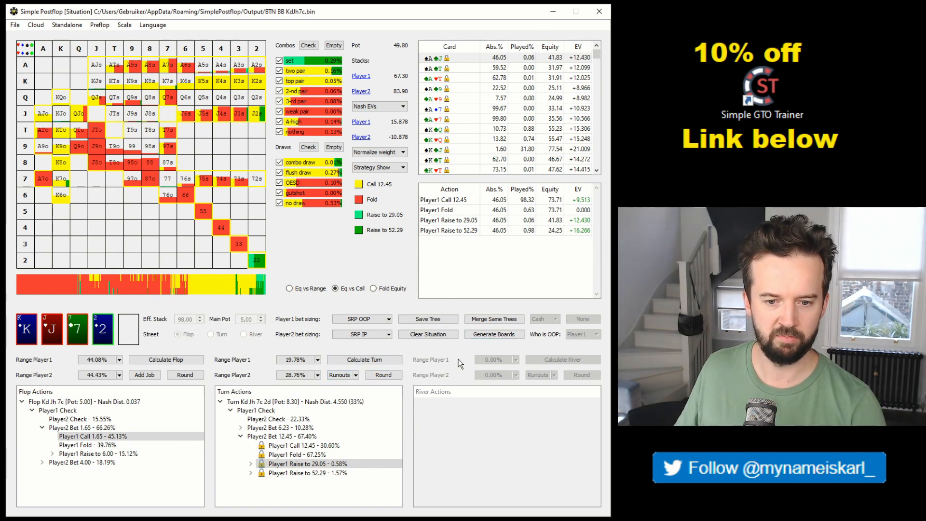
# Step: Clear the current situation and view the Cash, ICM and Rake modes
pyautogui.click(446, 336)
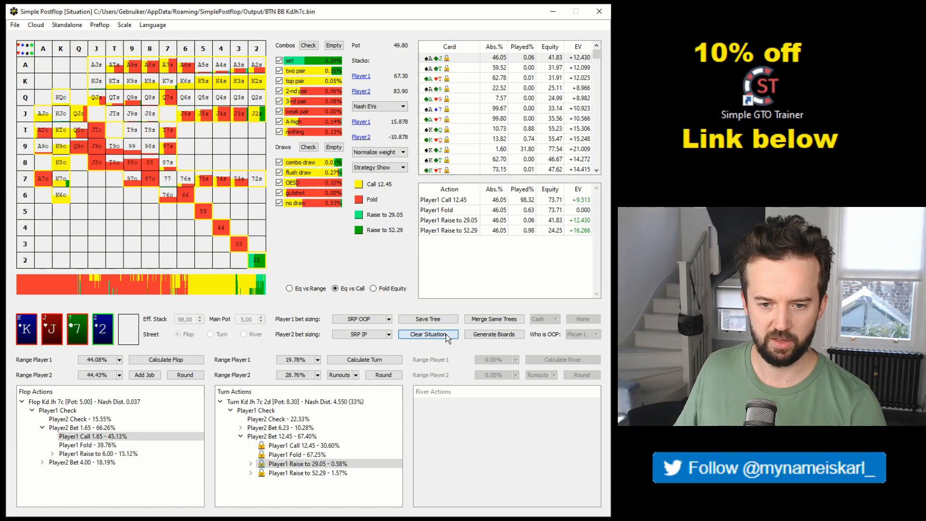
pyautogui.click(555, 319)
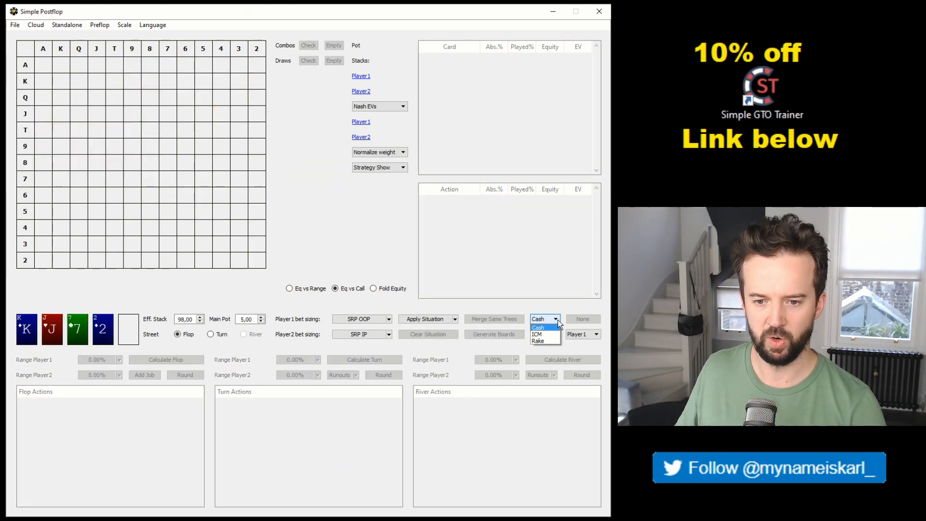
pyautogui.click(558, 307)
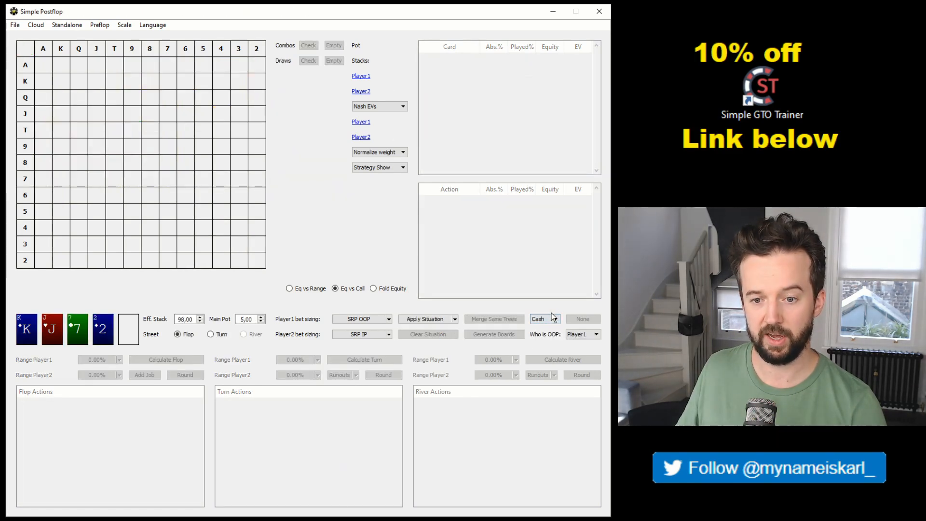
# Step: Try the Rake mode, view its rake percentage and cap settings, and restore the Cash mode
pyautogui.click(550, 320)
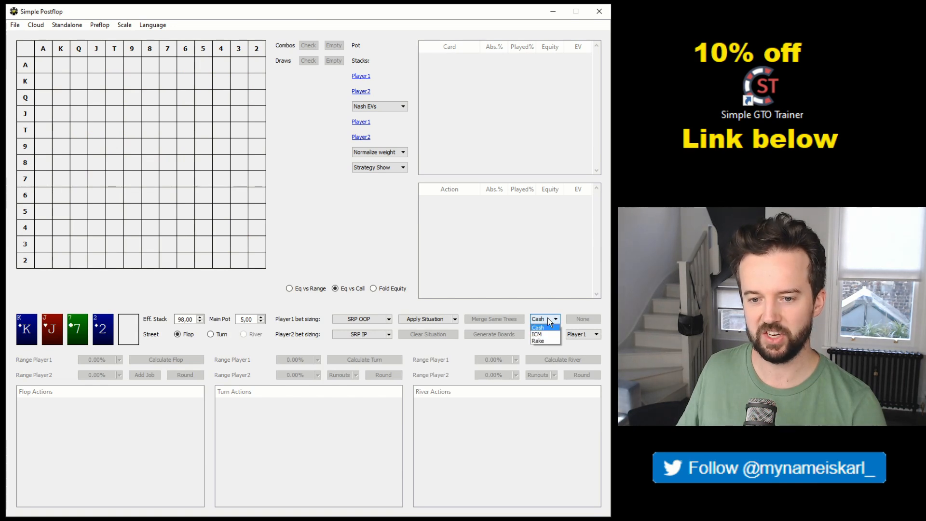
pyautogui.click(548, 341)
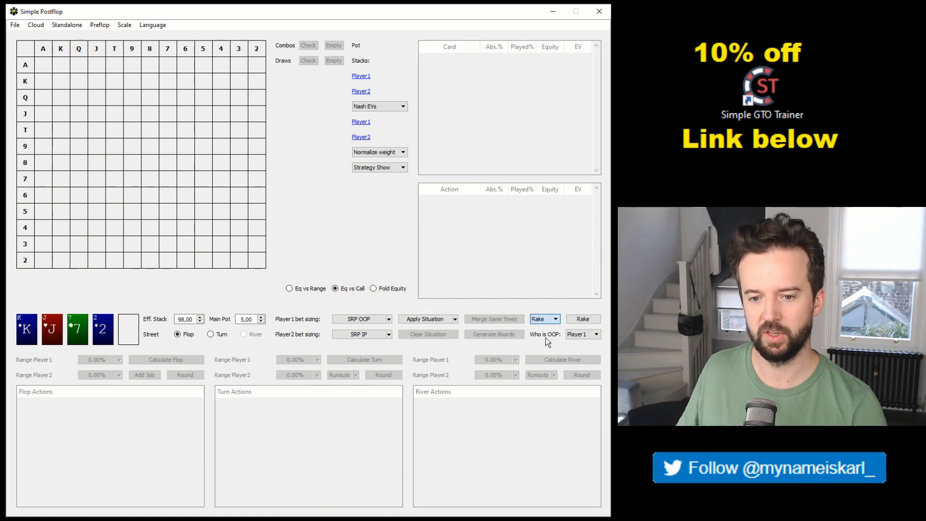
pyautogui.click(583, 319)
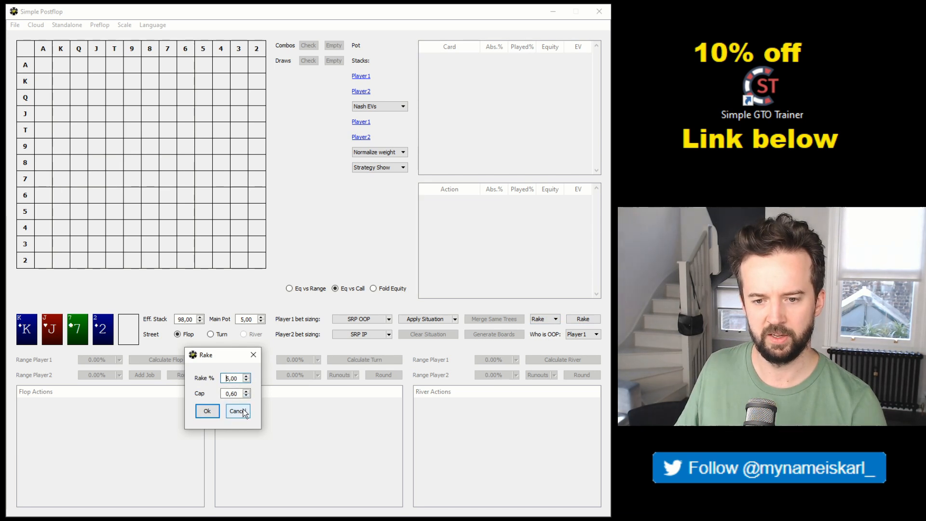
pyautogui.click(240, 411)
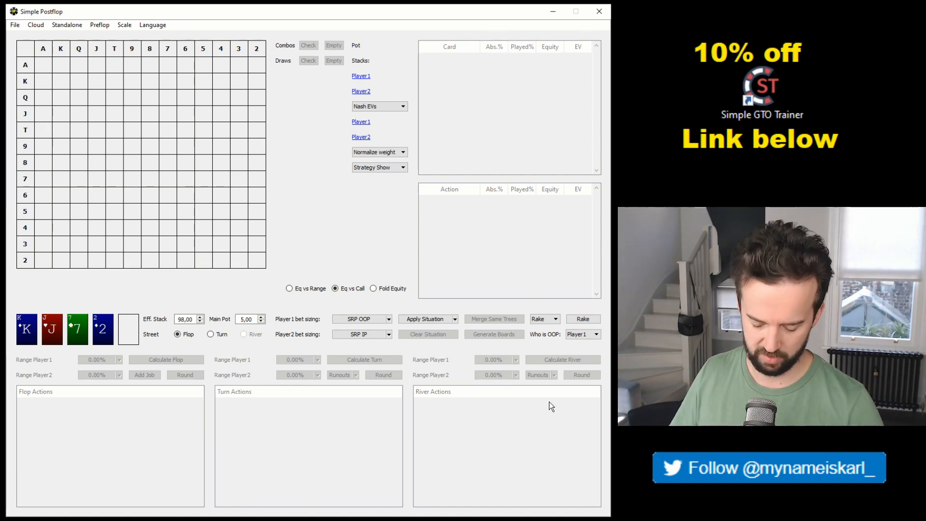
pyautogui.click(549, 319)
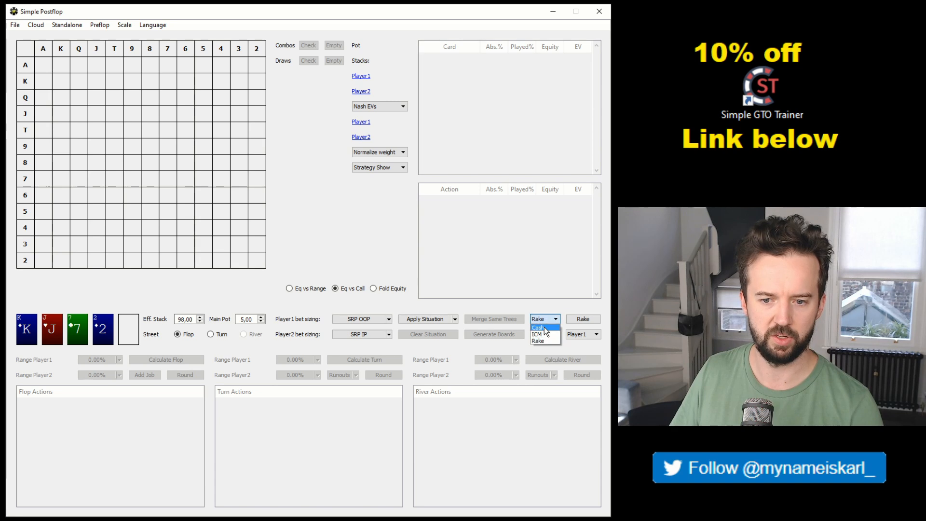
pyautogui.click(540, 332)
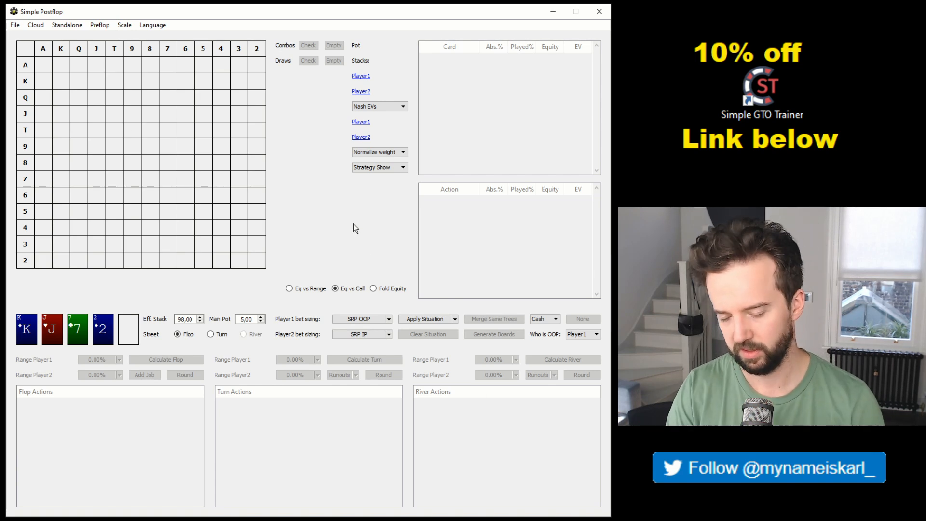
# Step: Reopen the solved BTN BB KdJh7c situation from the jobs list and examine Player2's flop strategy after Player1's check
pyautogui.hotkey('ctrl', 'j')
pyautogui.click(251, 337)
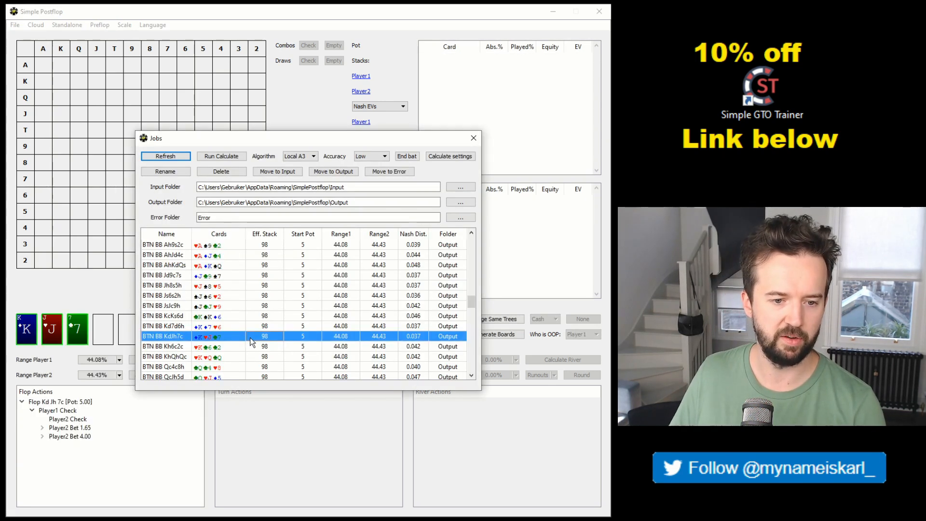
pyautogui.click(473, 138)
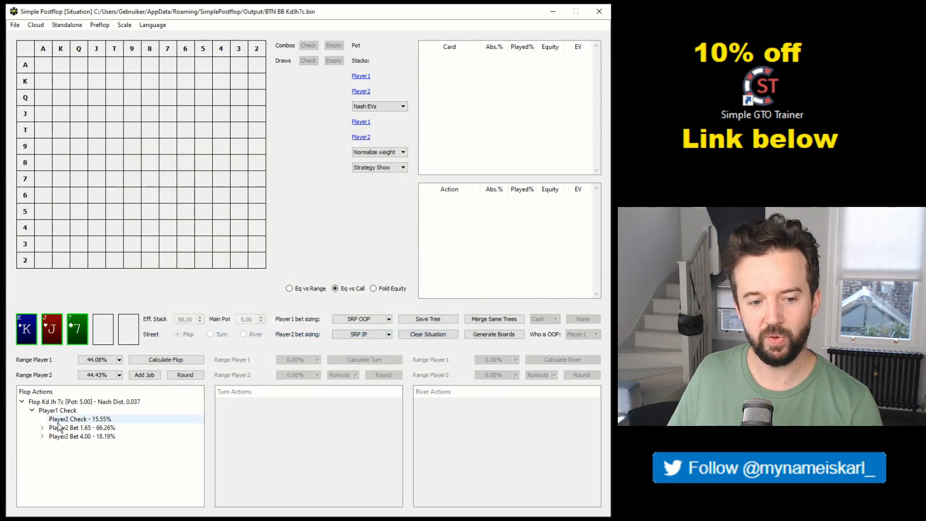
pyautogui.click(74, 420)
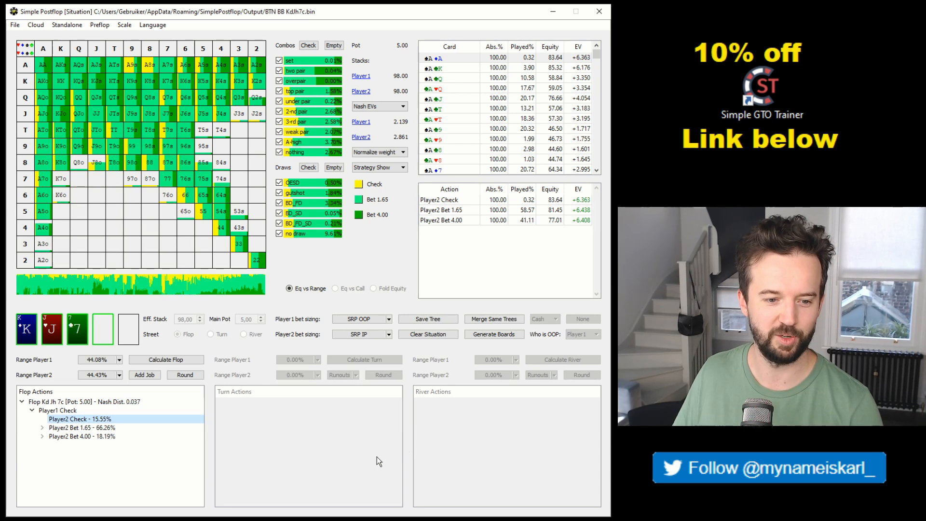
pyautogui.click(449, 465)
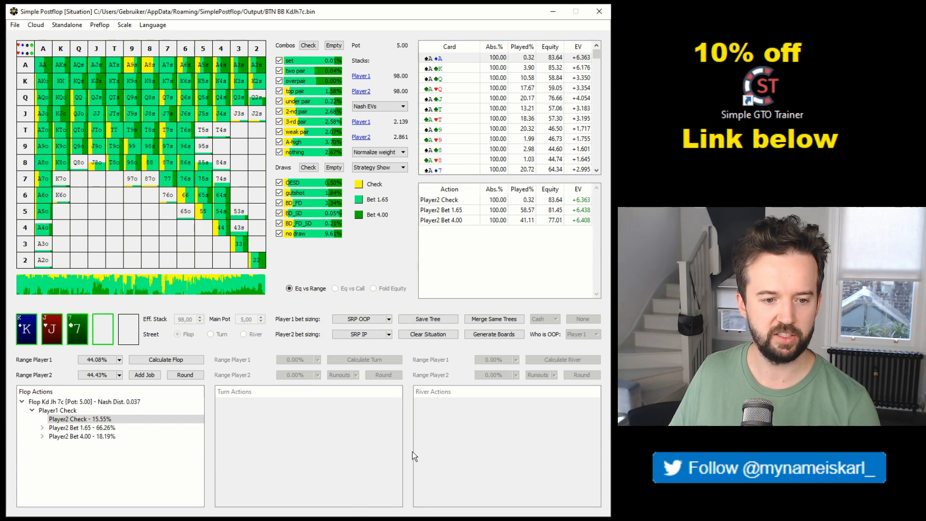
# Step: Open Player2's 1.65 flop bet for strategy editing and examine its hand frequencies and hand-category breakdown
pyautogui.click(114, 427)
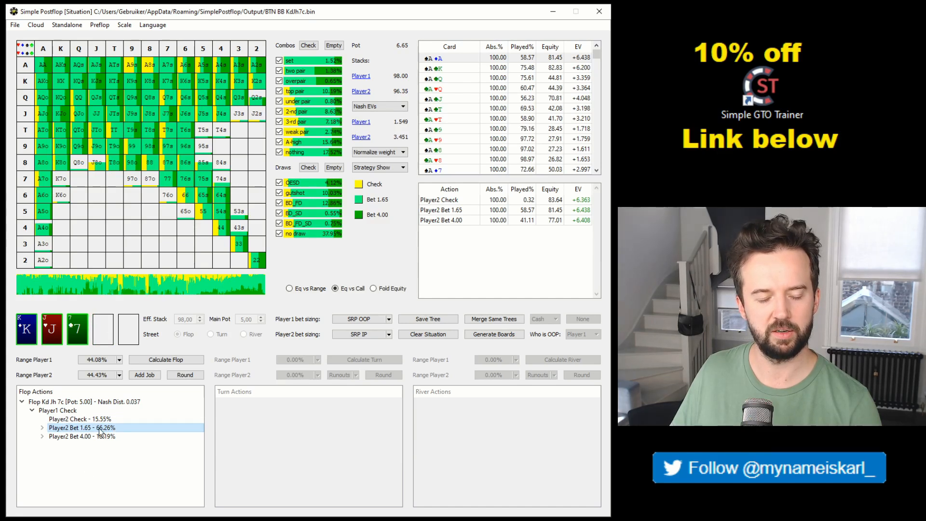
pyautogui.rightClick(100, 429)
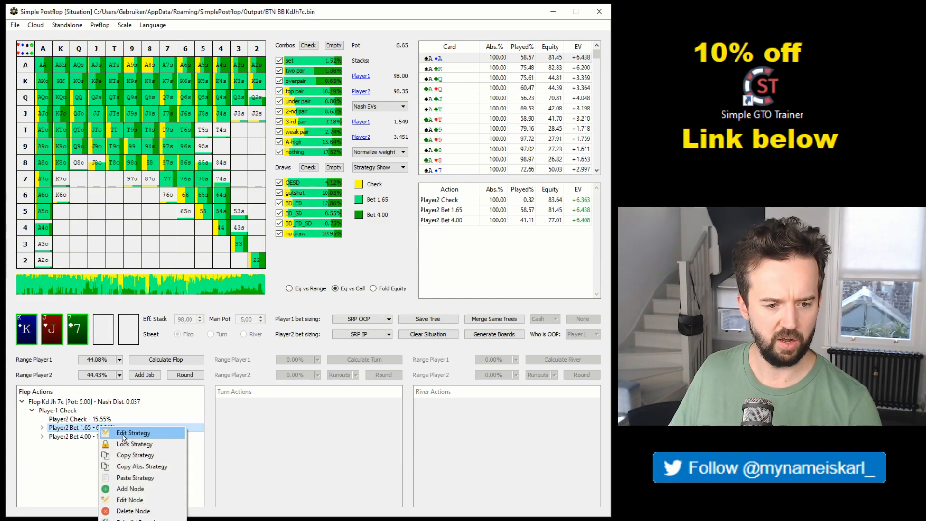
pyautogui.click(123, 437)
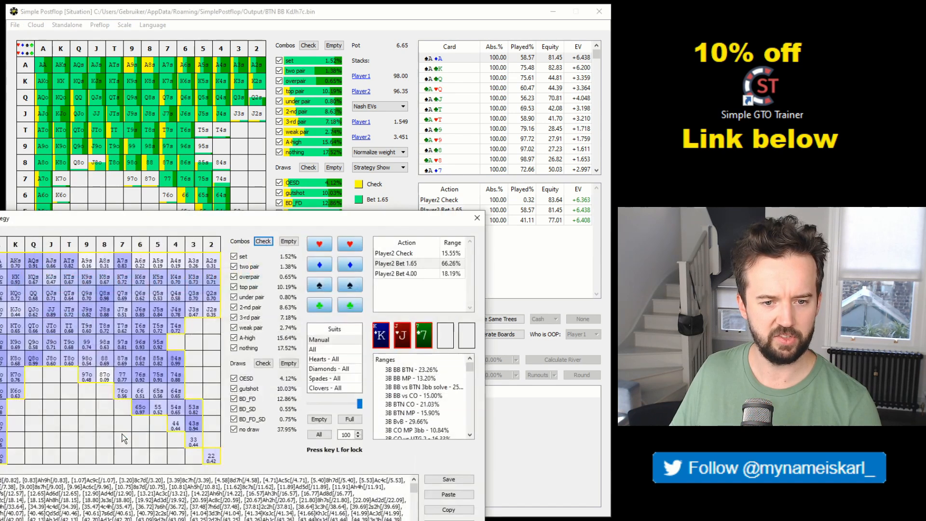
pyautogui.moveTo(302, 222); pyautogui.dragTo(441, 132)
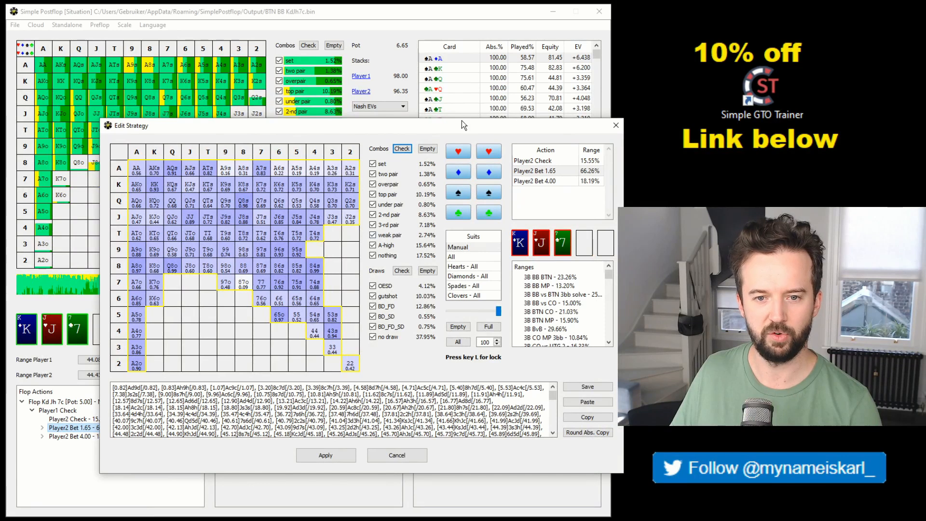
pyautogui.moveTo(462, 125); pyautogui.dragTo(487, 201)
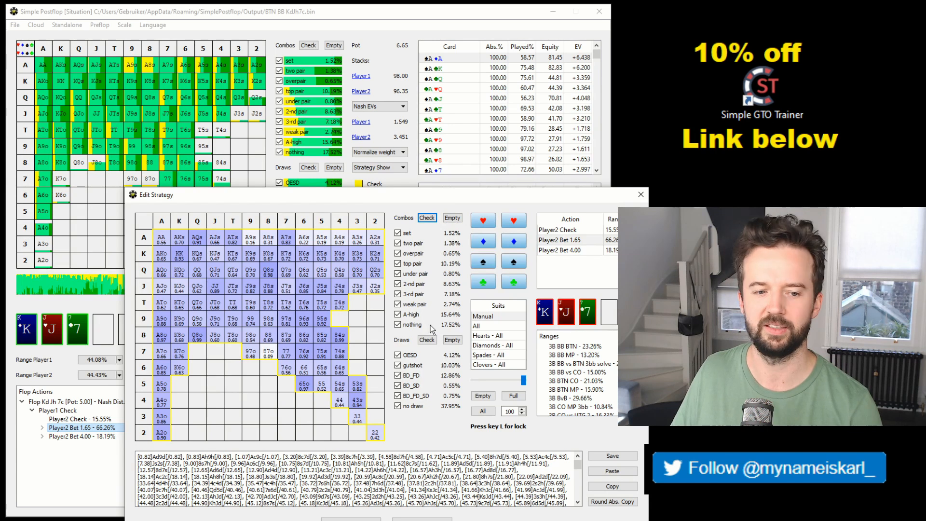
pyautogui.moveTo(351, 195); pyautogui.dragTo(368, 213)
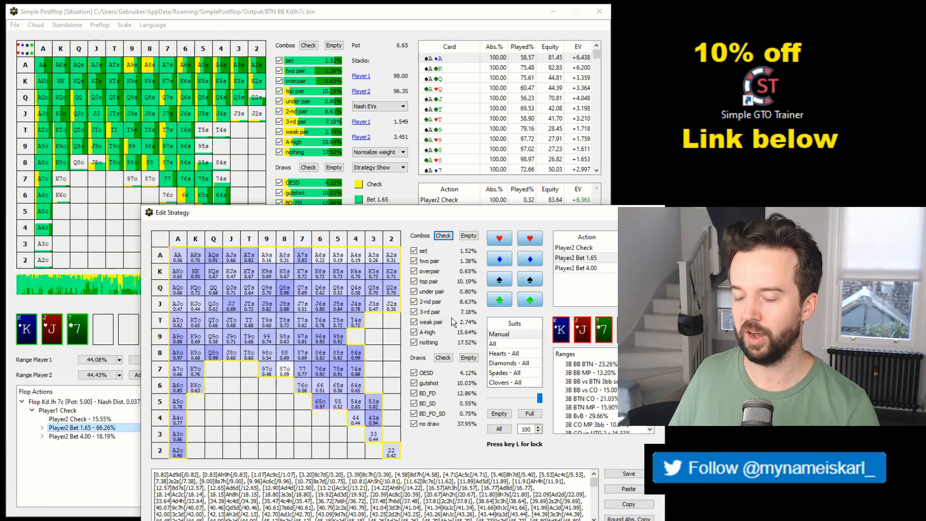
pyautogui.moveTo(482, 216); pyautogui.dragTo(418, 180)
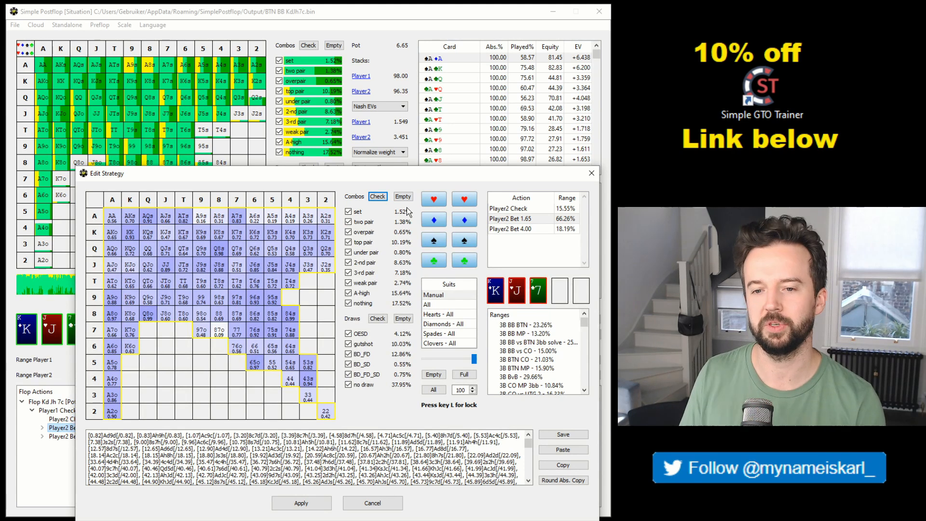
# Step: View Player2's checking range in the strategy editor and close the editor without applying changes
pyautogui.click(572, 209)
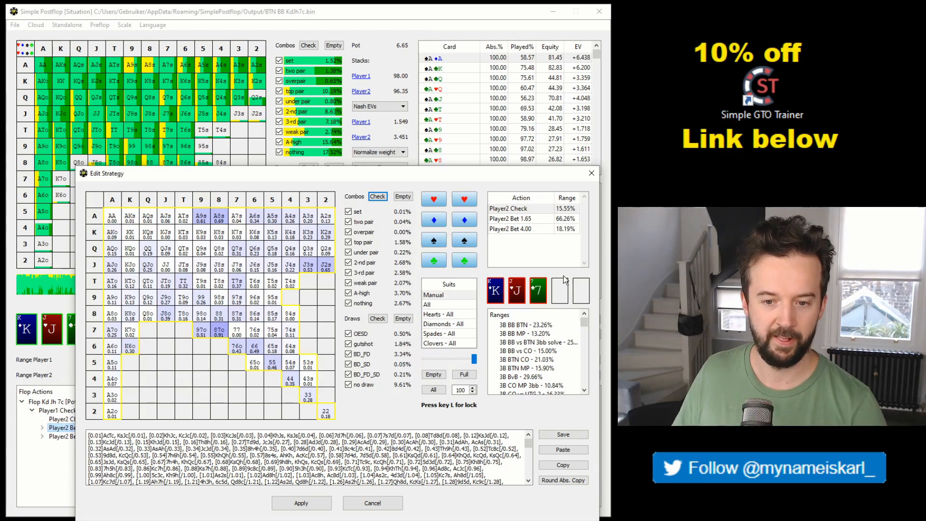
pyautogui.click(591, 173)
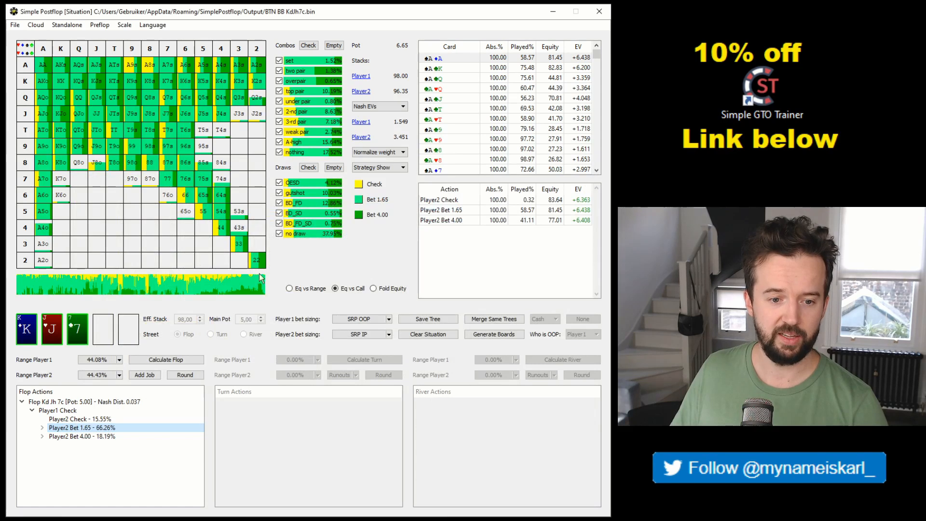
pyautogui.click(353, 457)
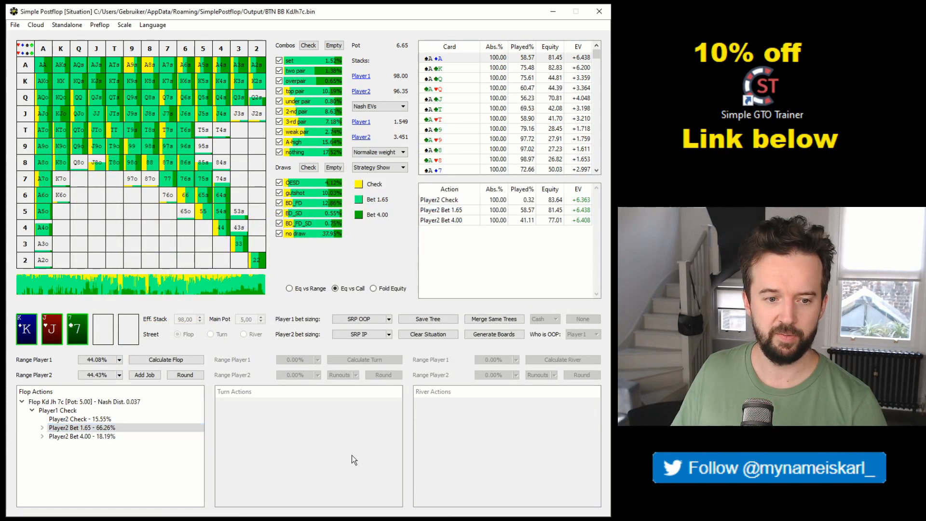